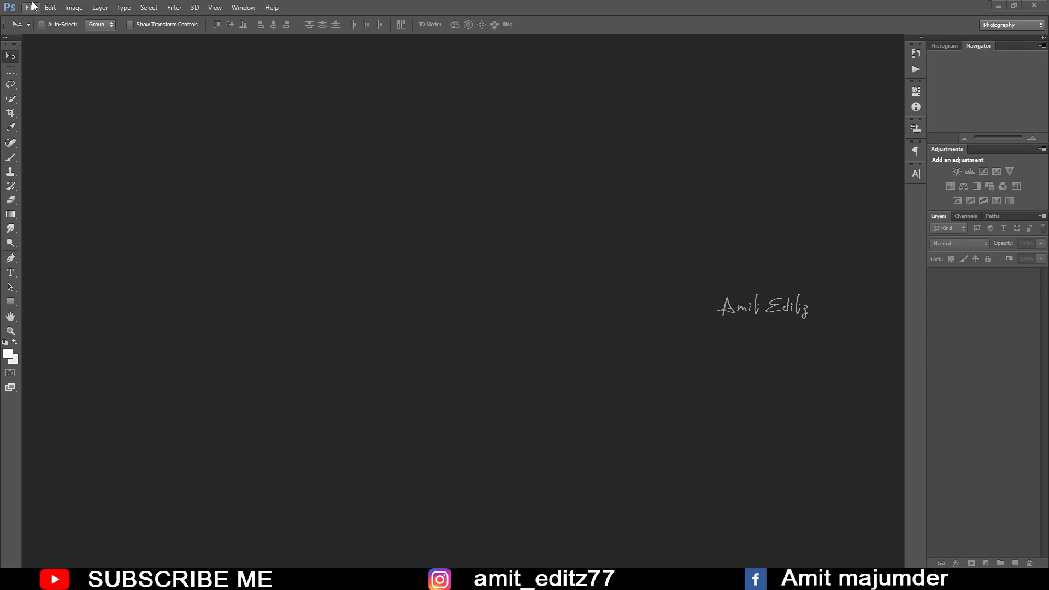
- Open the DSC_0049 photo and dock its window as a tab in the workspace
click(32, 8)
click(34, 26)
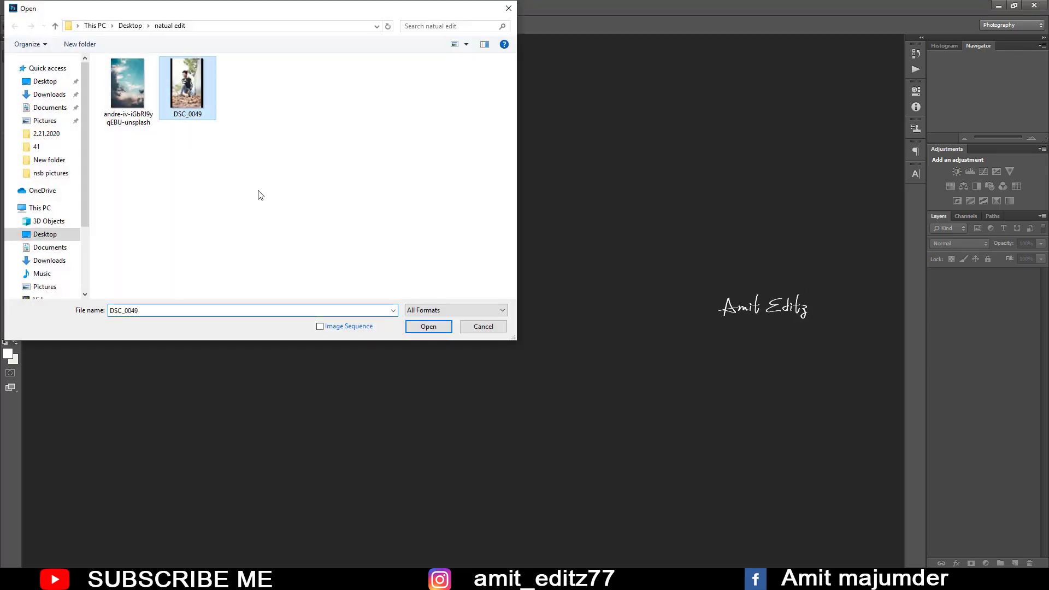
click(431, 326)
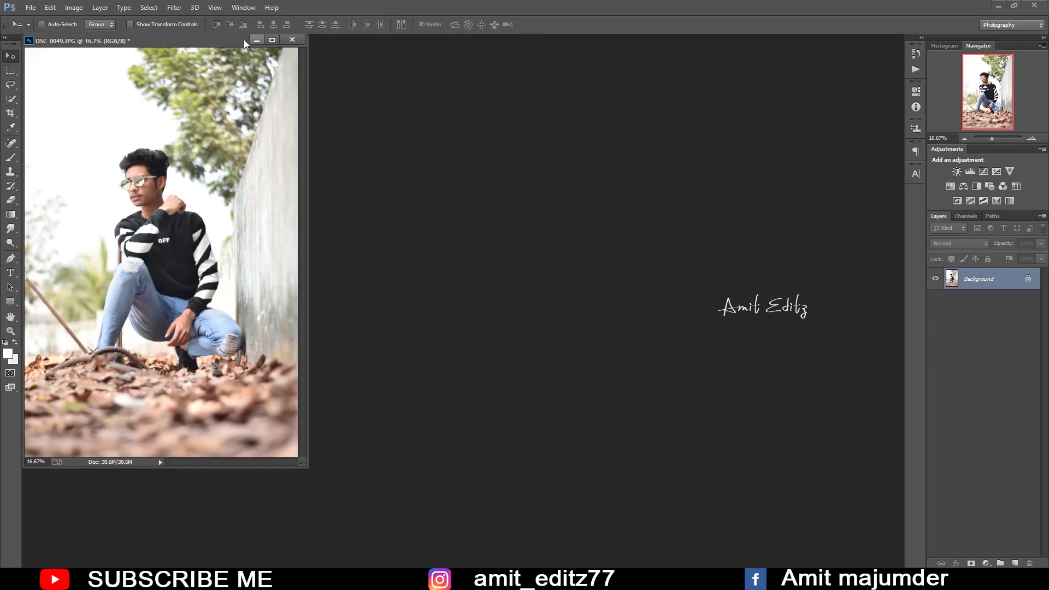
drag(244, 40, 281, 41)
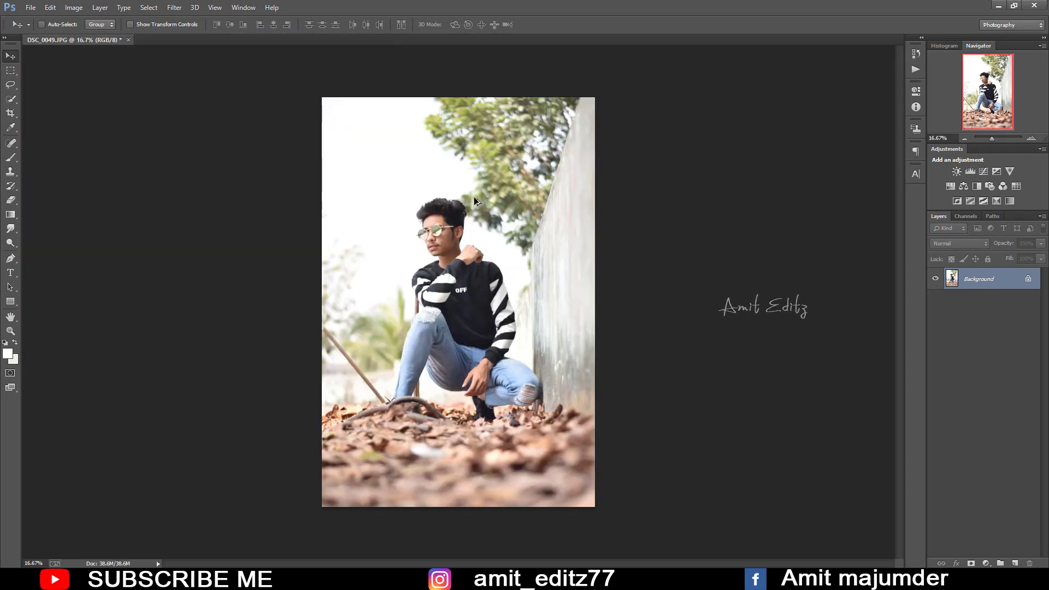
- Apply Noiseware Professional noise reduction with default settings, then zoom out to see the whole photo
scroll(475, 202, up, 1)
click(174, 6)
mouse_move(192, 278)
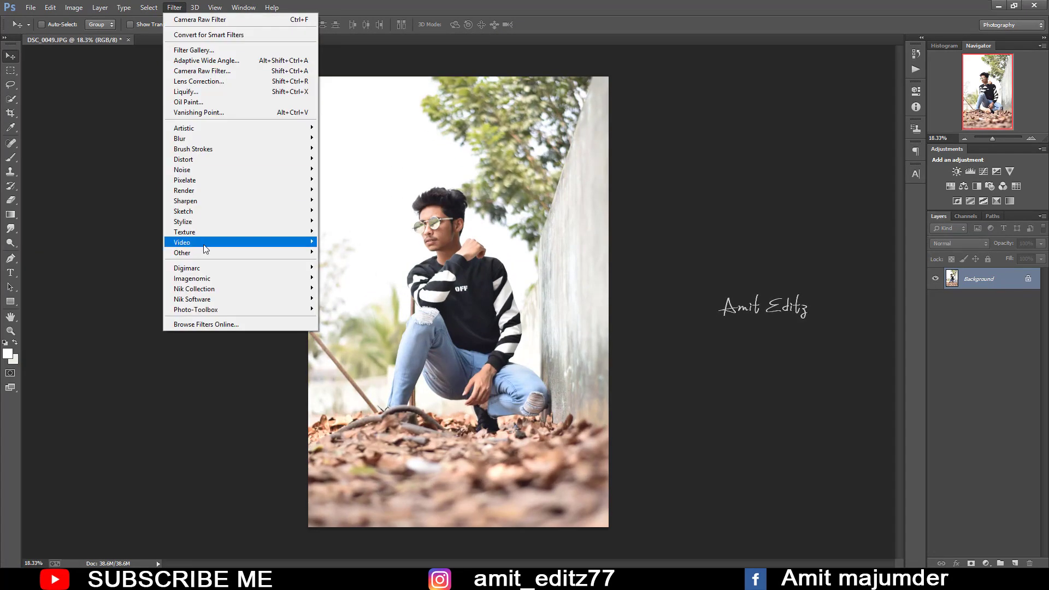
click(337, 279)
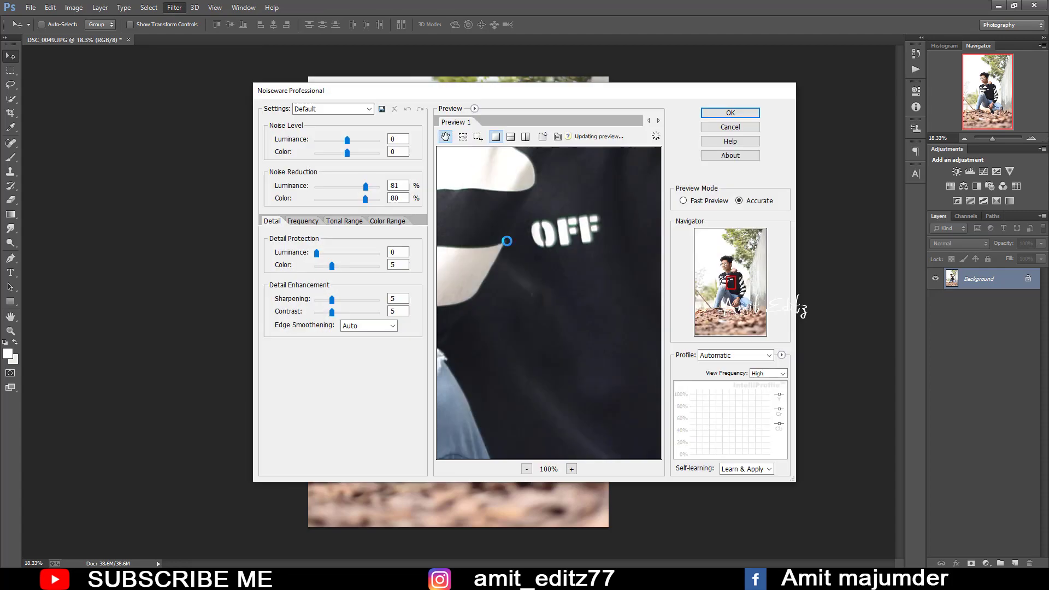
click(734, 114)
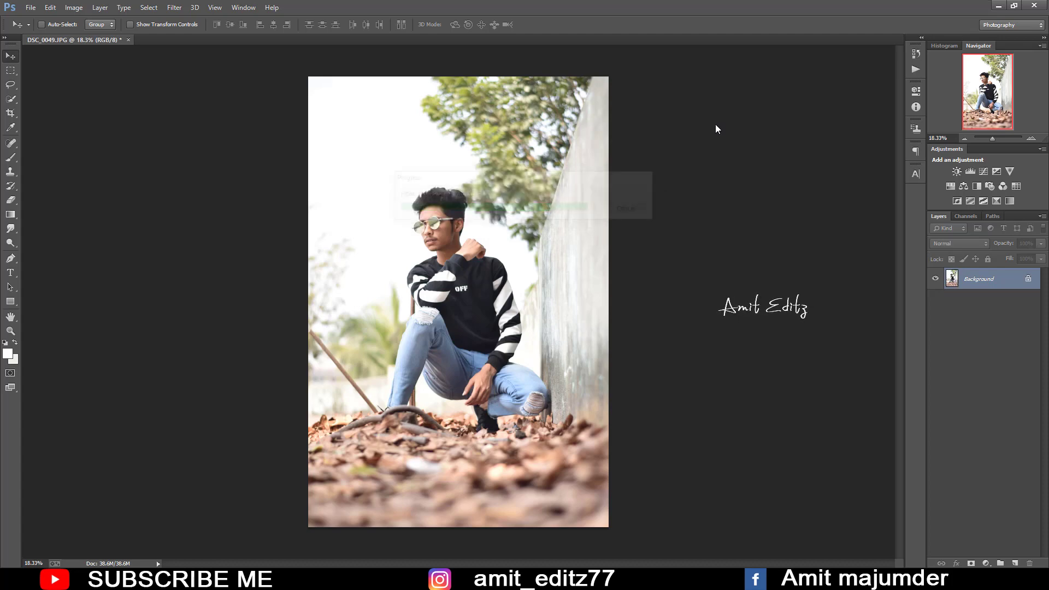
key(ctrl+minus)
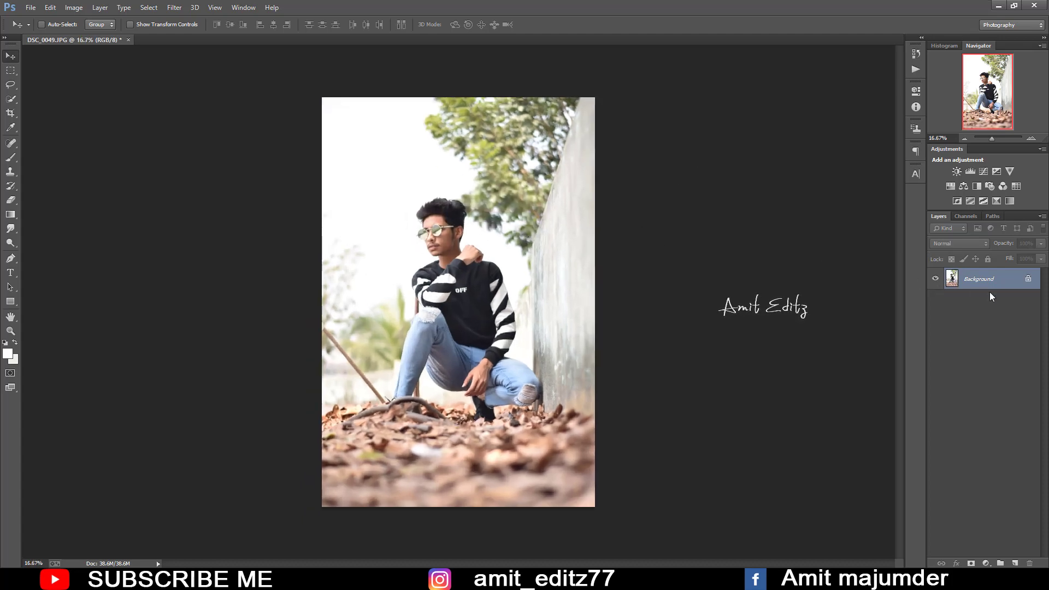
- Duplicate the Background layer and set up the Mixer Brush Tool's wet, mix and flow amounts
drag(992, 297, 1014, 563)
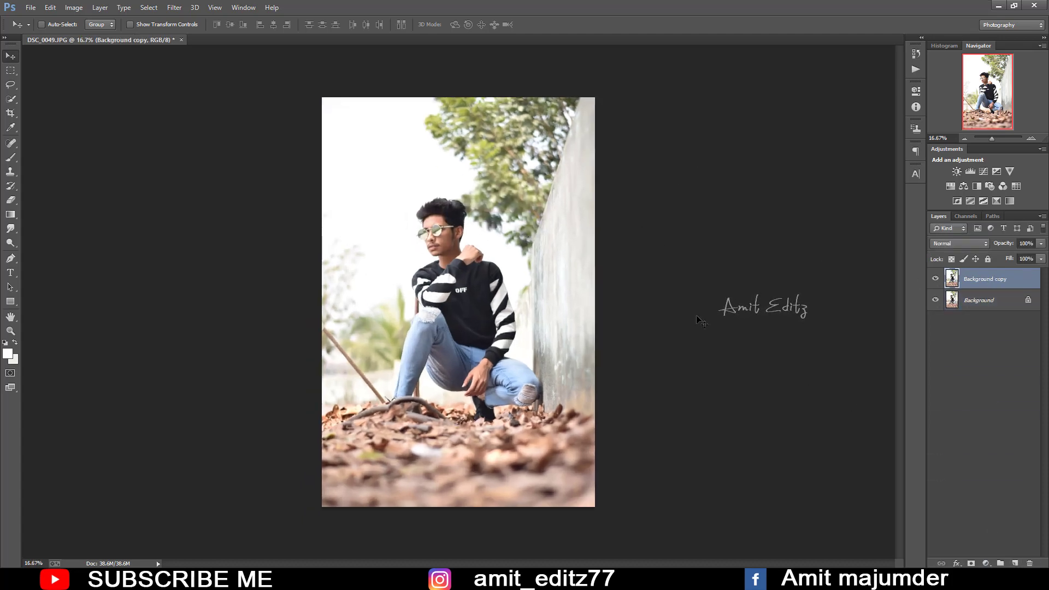
right_click(12, 160)
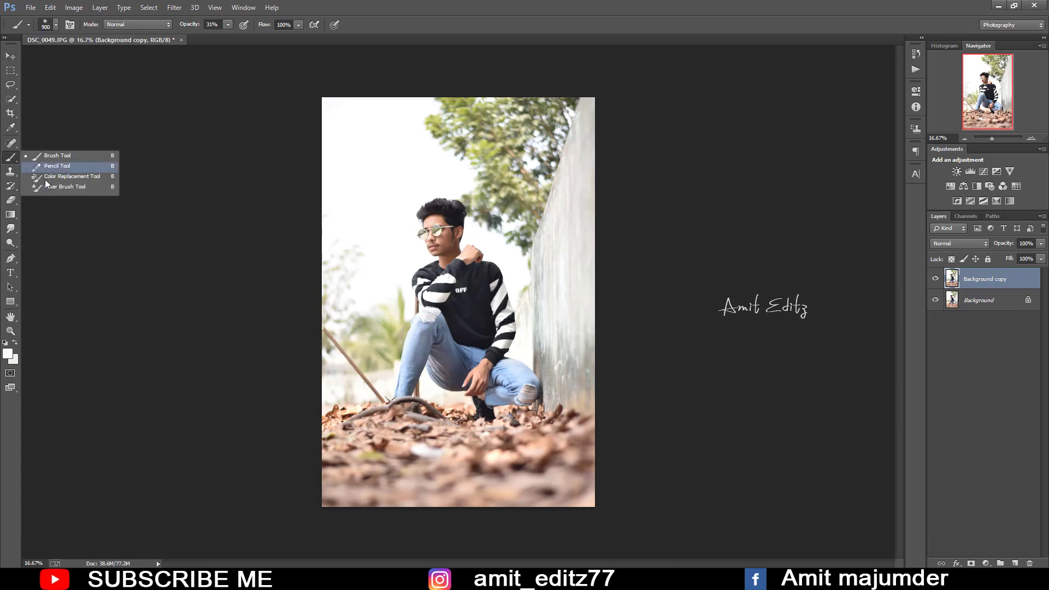
click(60, 187)
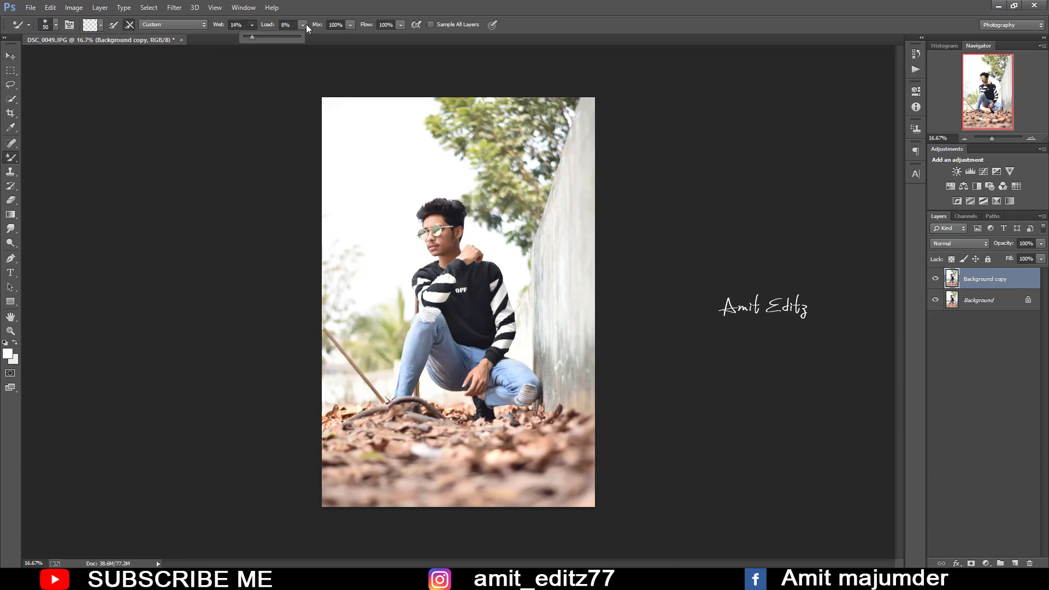
click(350, 25)
click(400, 25)
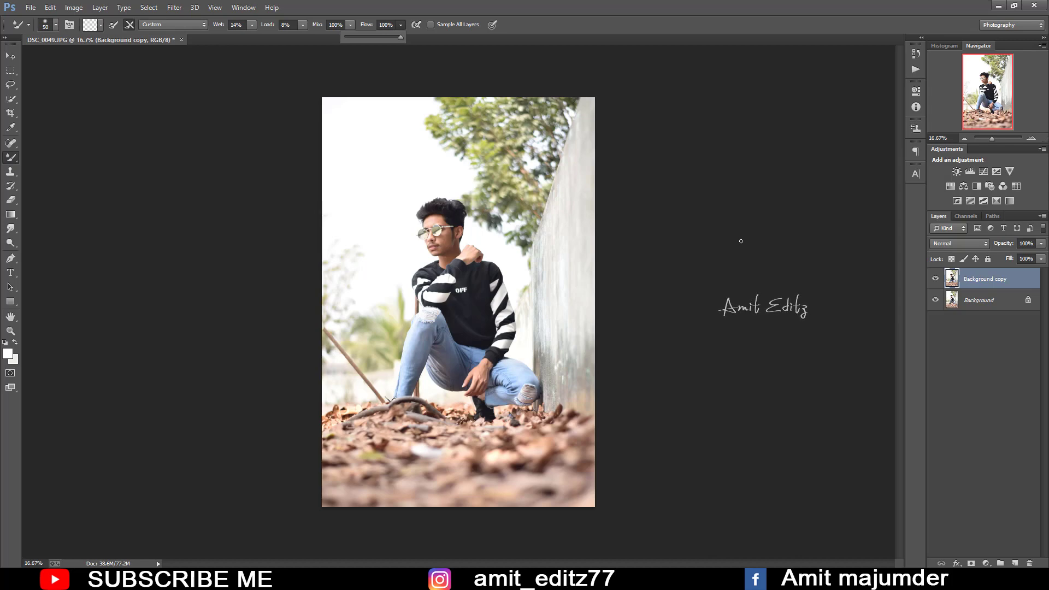
scroll(441, 223, up, 2)
scroll(440, 214, up, 3)
scroll(425, 171, up, 1)
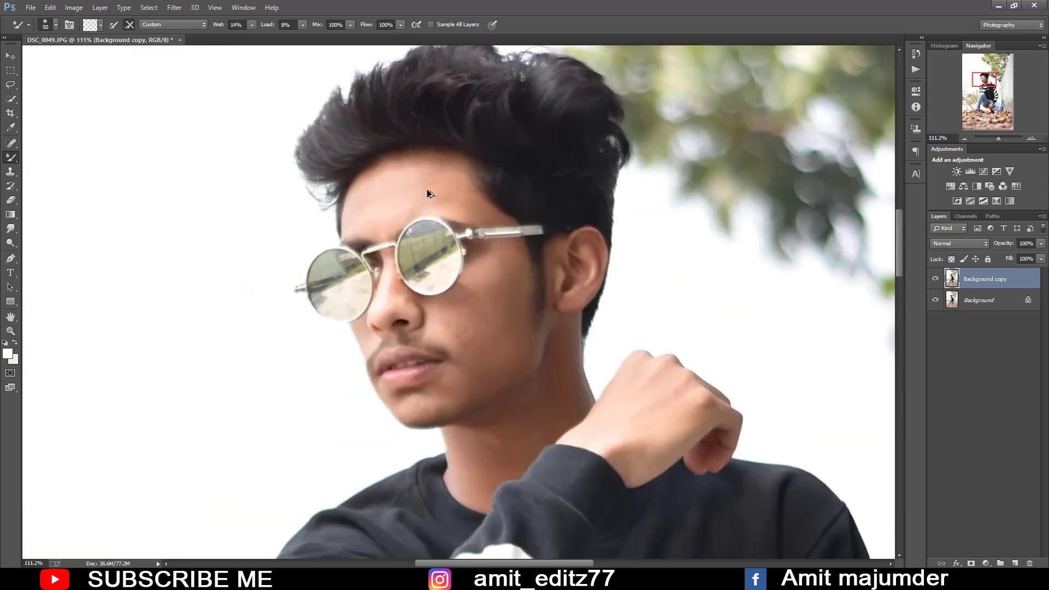
scroll(427, 190, up, 1)
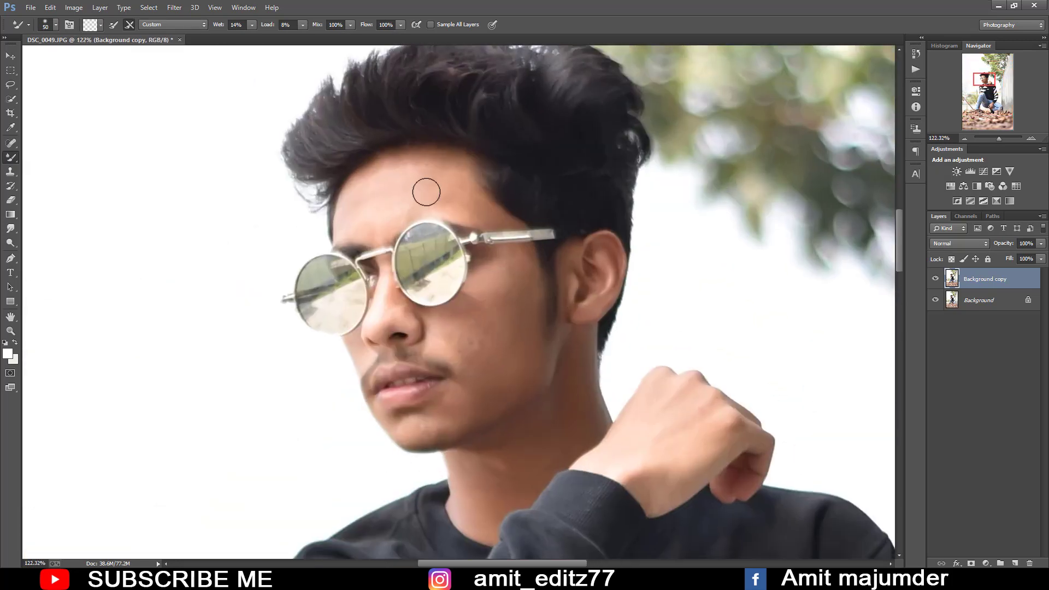
key(bracketright)
key(bracketleft)
key(bracketleft)
- Smooth the skin on the forehead and cheeks down to the chin with the mixer brush
key(bracketright)
key(bracketright)
mouse_move(403, 192)
mouse_down()
mouse_move(429, 176)
mouse_move(381, 201)
mouse_move(429, 181)
mouse_move(460, 201)
mouse_up()
key(bracketleft)
key(bracketleft)
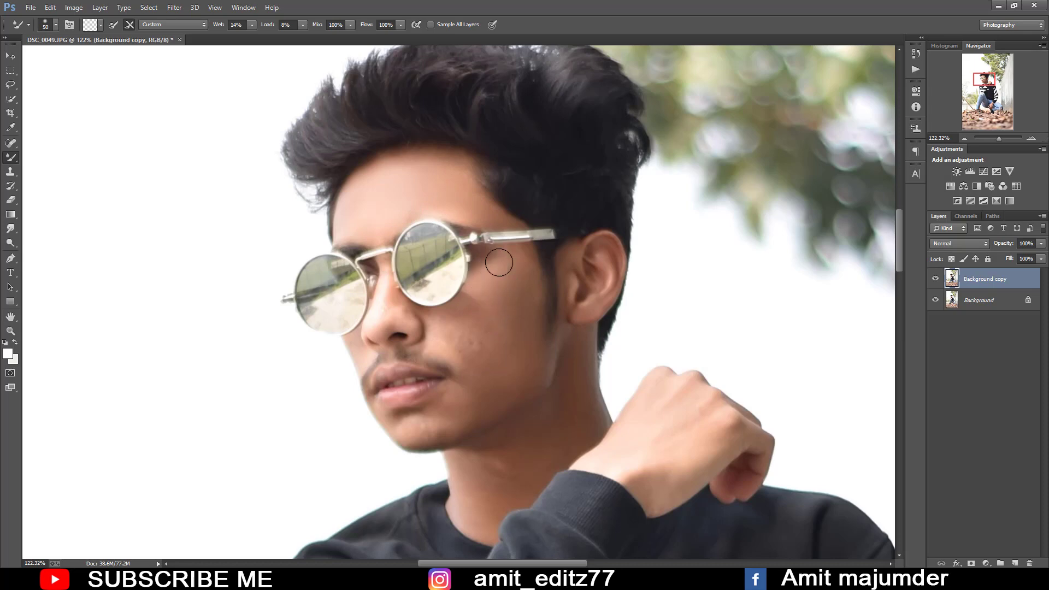
key(bracketright)
key(bracketright)
key(bracketleft)
key(bracketleft)
key(bracketright)
key(bracketright)
key(bracketleft)
key(bracketleft)
key(bracketright)
key(bracketright)
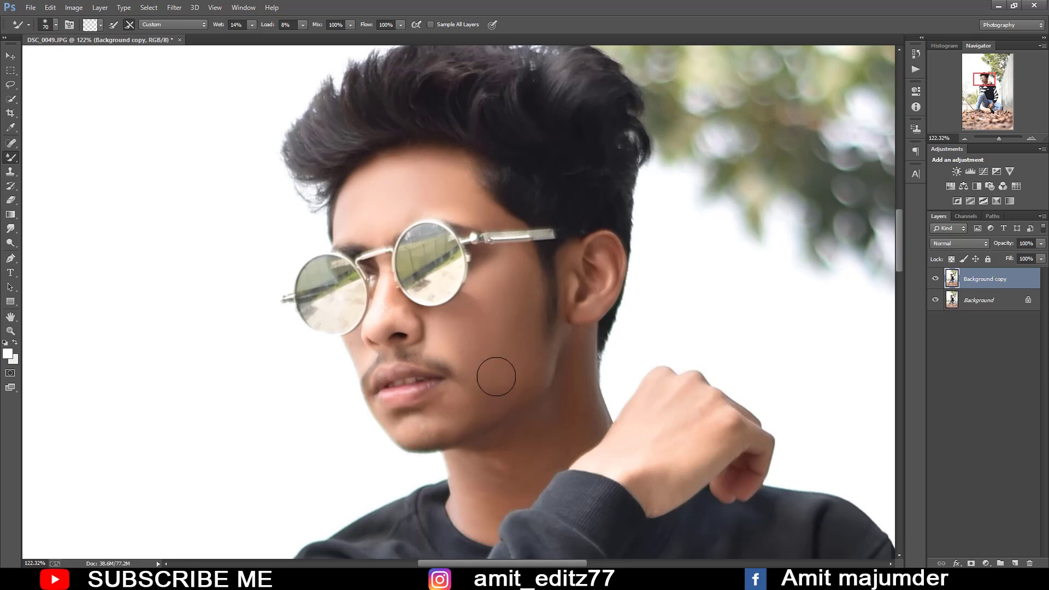
key(bracketleft)
key(bracketleft)
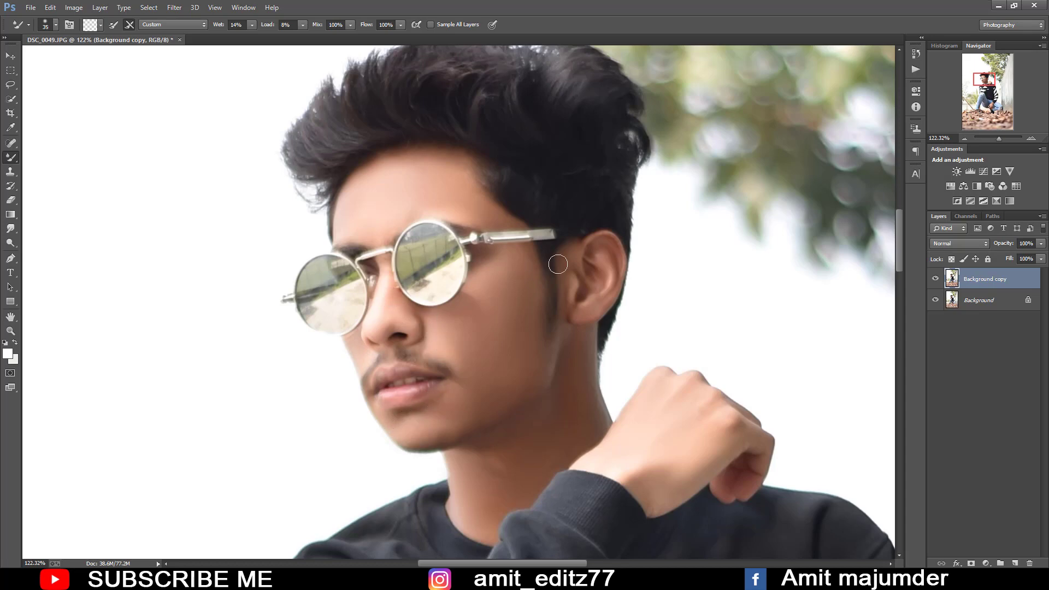
- Smooth the neck, hand and lower clothing with the mixer brush, resizing it as needed
scroll(577, 426, down, 5)
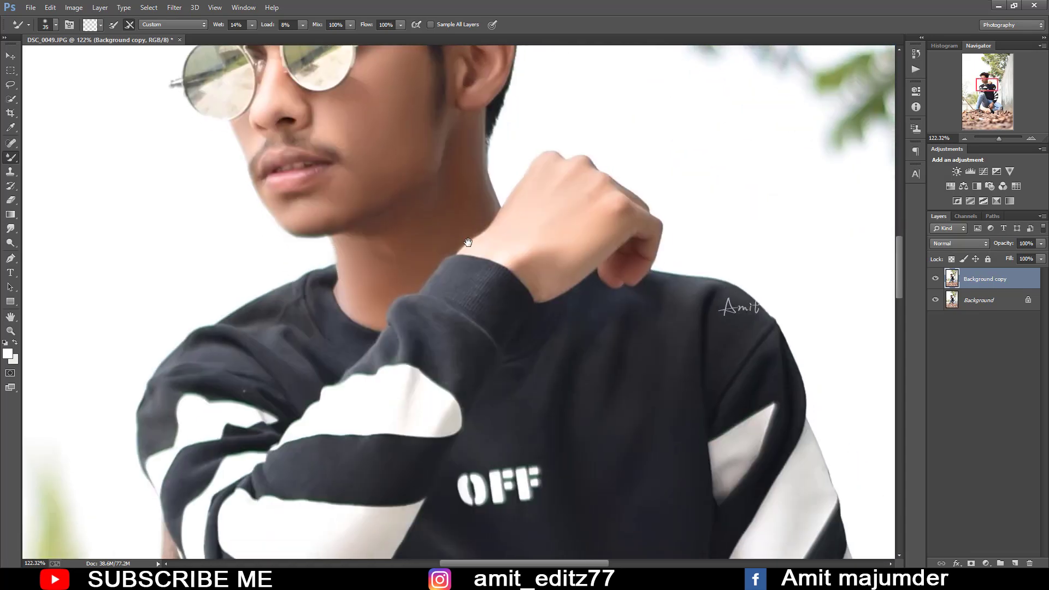
key(bracketright)
key(bracketright)
key(bracketright)
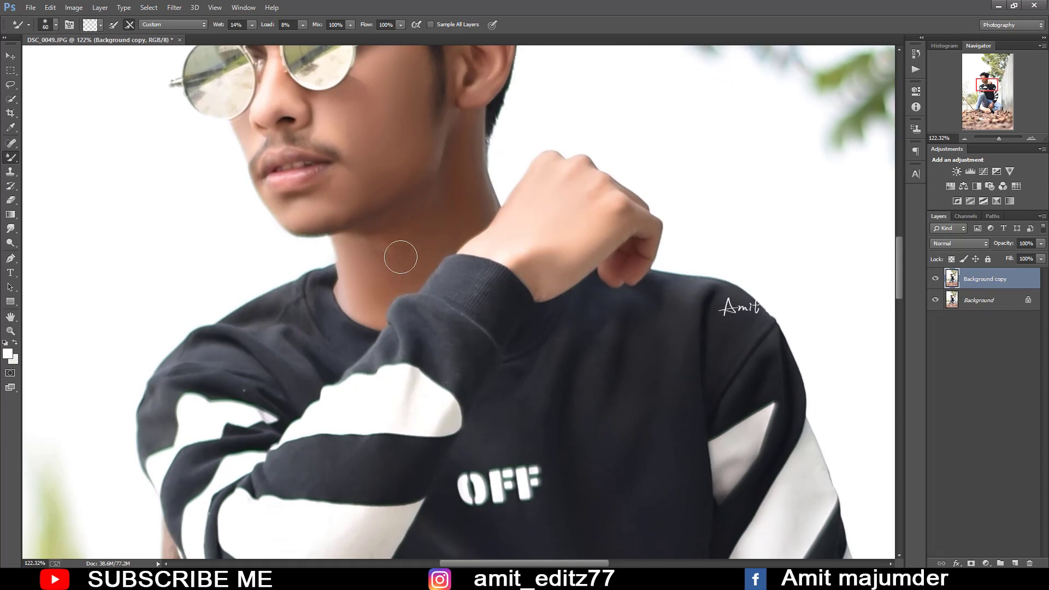
scroll(405, 244, down, 3)
scroll(405, 245, down, 5)
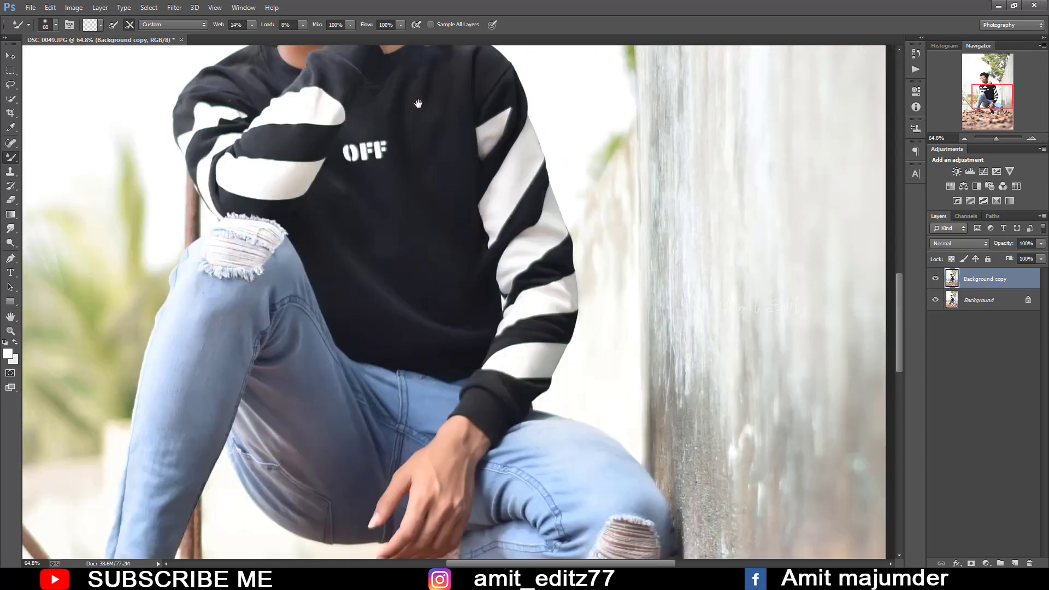
scroll(431, 335, up, 4)
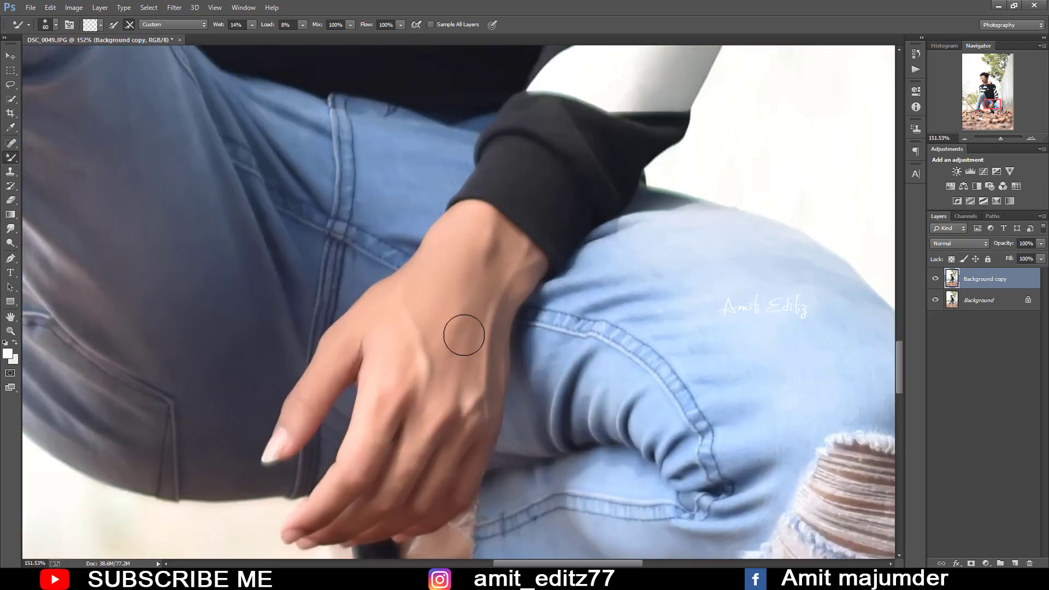
key(bracketleft)
key(bracketleft)
key(bracketright)
drag(375, 445, 574, 159)
scroll(653, 267, down, 2)
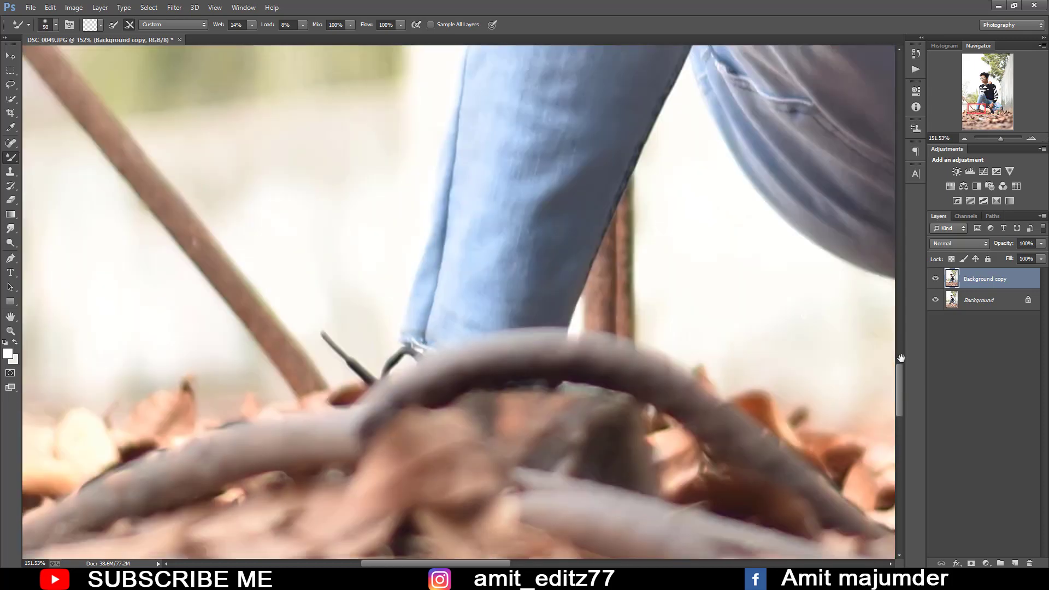
scroll(482, 300, down, 5)
scroll(483, 300, down, 2)
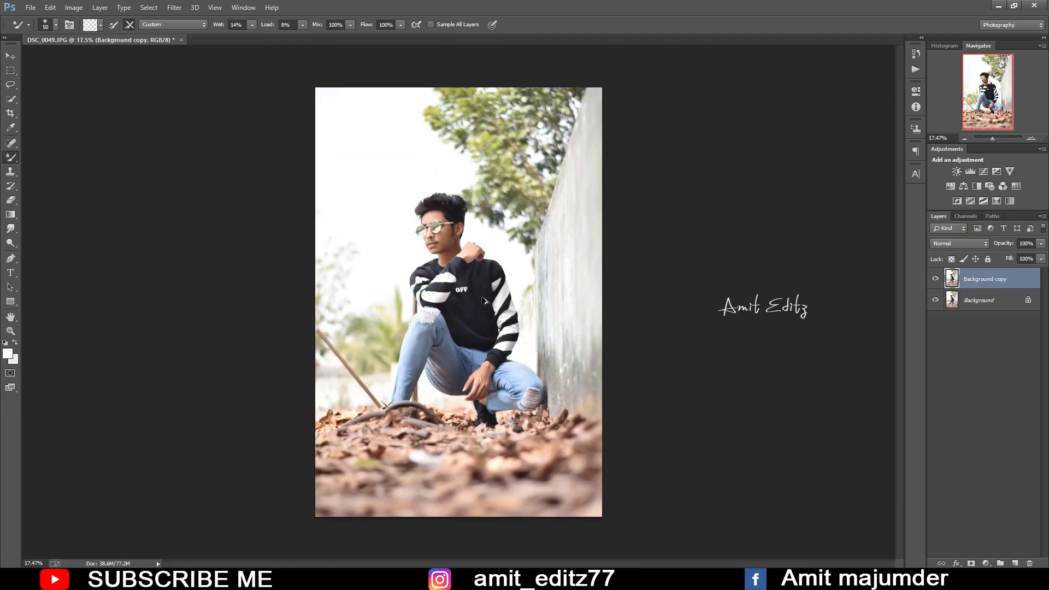
scroll(483, 300, up, 1)
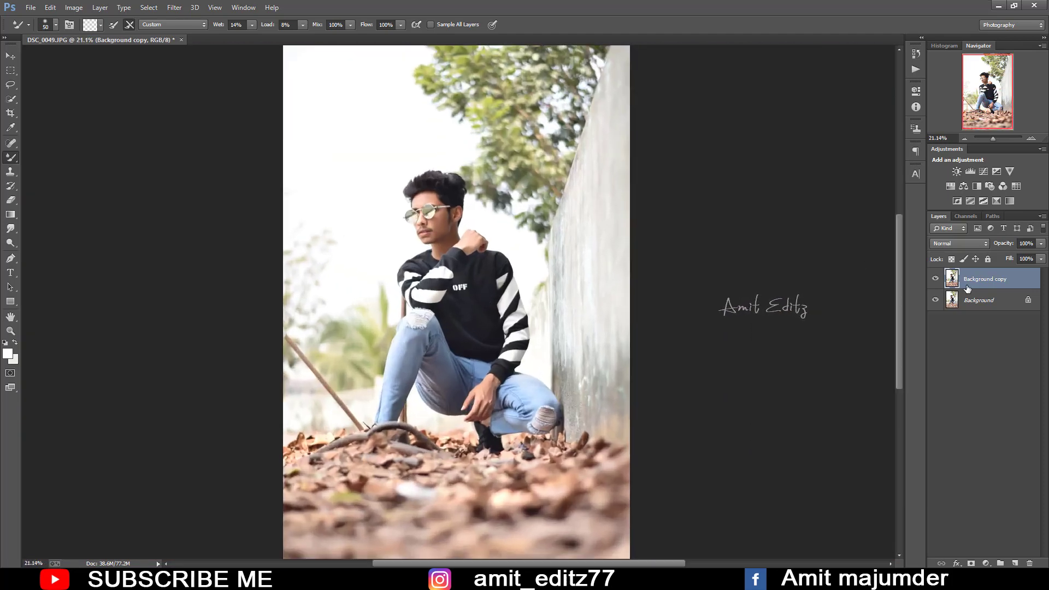
- Duplicate the Background copy layer to create Background copy 2
drag(983, 278, 1018, 563)
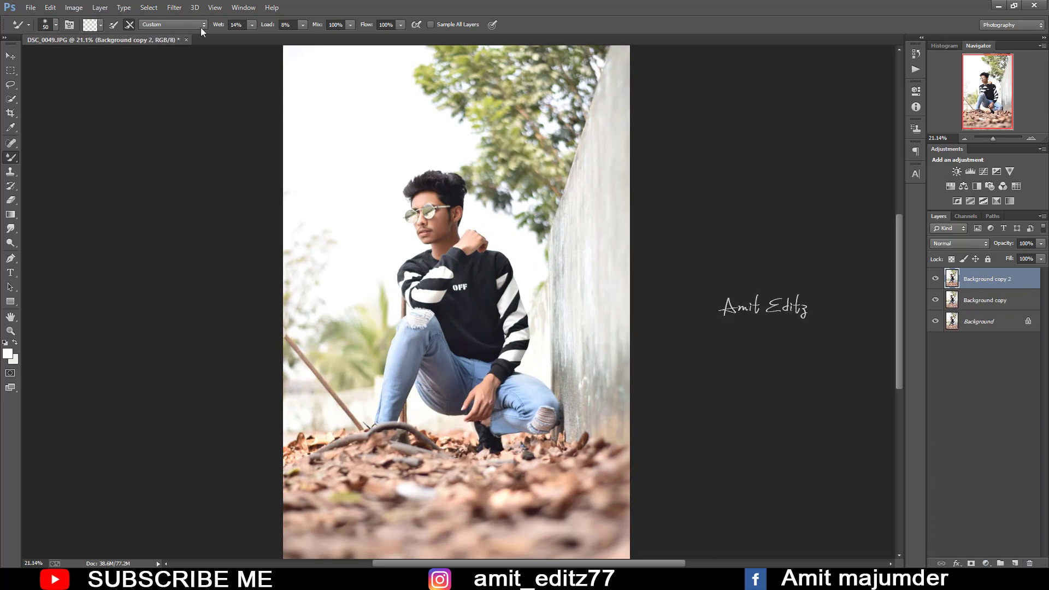
click(10, 56)
scroll(559, 202, down, 1)
scroll(559, 202, down, 1)
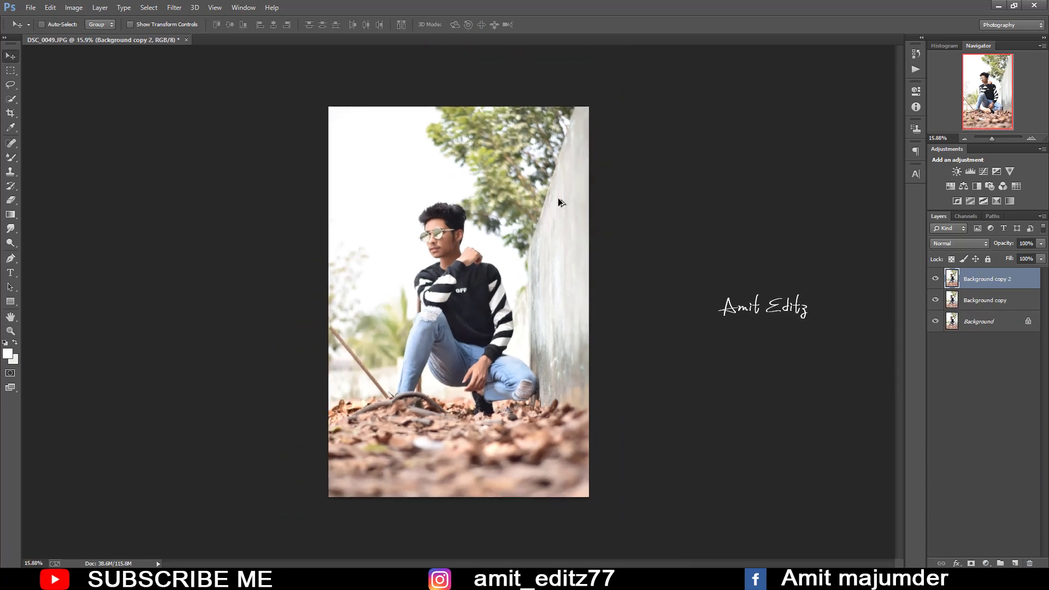
- In Camera Raw, raise contrast, lift shadows to +59, lift blacks and boost vibrance
click(175, 7)
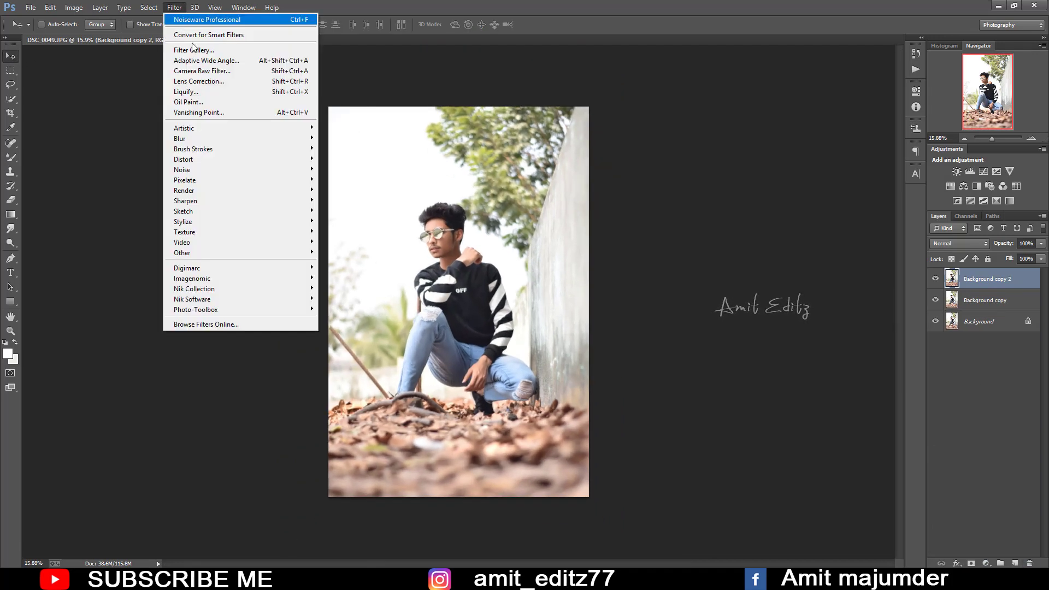
click(208, 70)
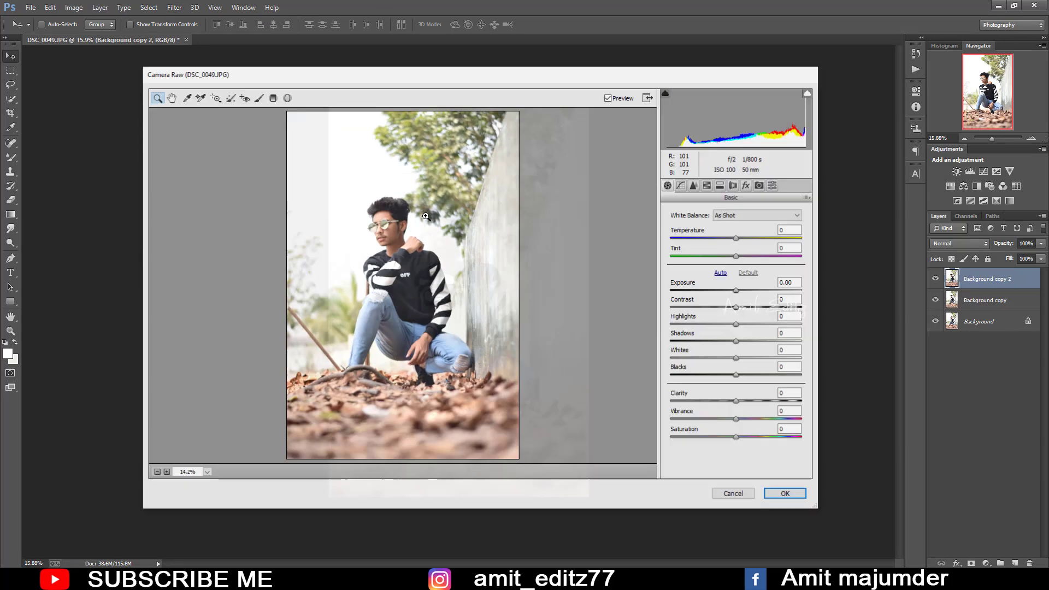
mouse_move(737, 307)
mouse_down()
mouse_move(769, 308)
mouse_move(710, 325)
mouse_up()
mouse_move(736, 341)
mouse_down()
mouse_move(783, 341)
mouse_move(705, 355)
mouse_move(713, 358)
mouse_move(723, 325)
mouse_up()
key(Down)
key(Down)
key(Down)
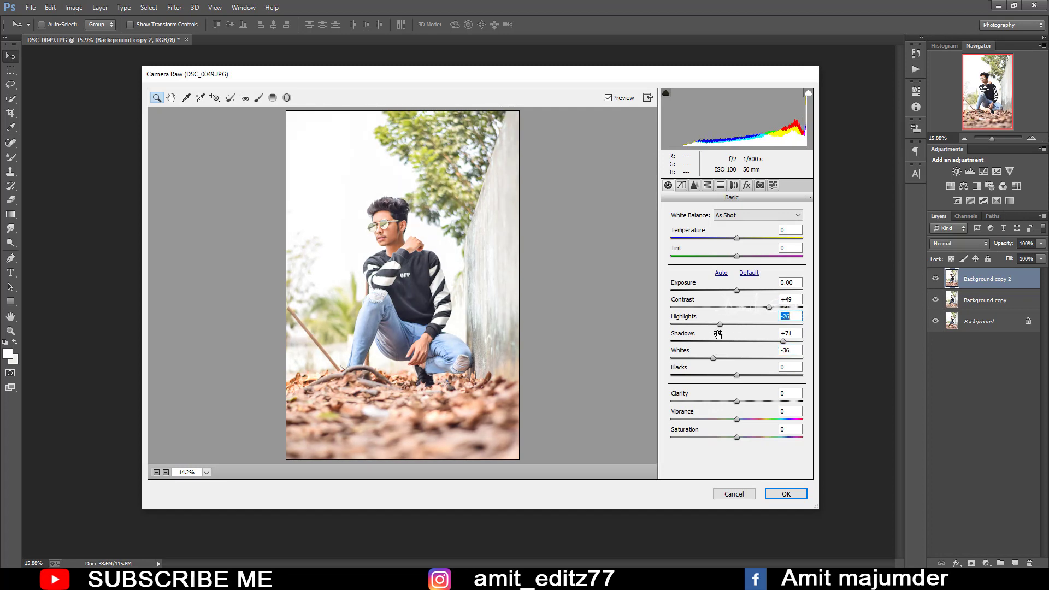
mouse_move(738, 375)
mouse_down()
mouse_move(705, 376)
mouse_move(747, 402)
mouse_move(713, 376)
mouse_move(728, 359)
mouse_up()
mouse_move(720, 324)
mouse_down()
mouse_move(727, 343)
mouse_move(713, 358)
mouse_move(724, 375)
mouse_up()
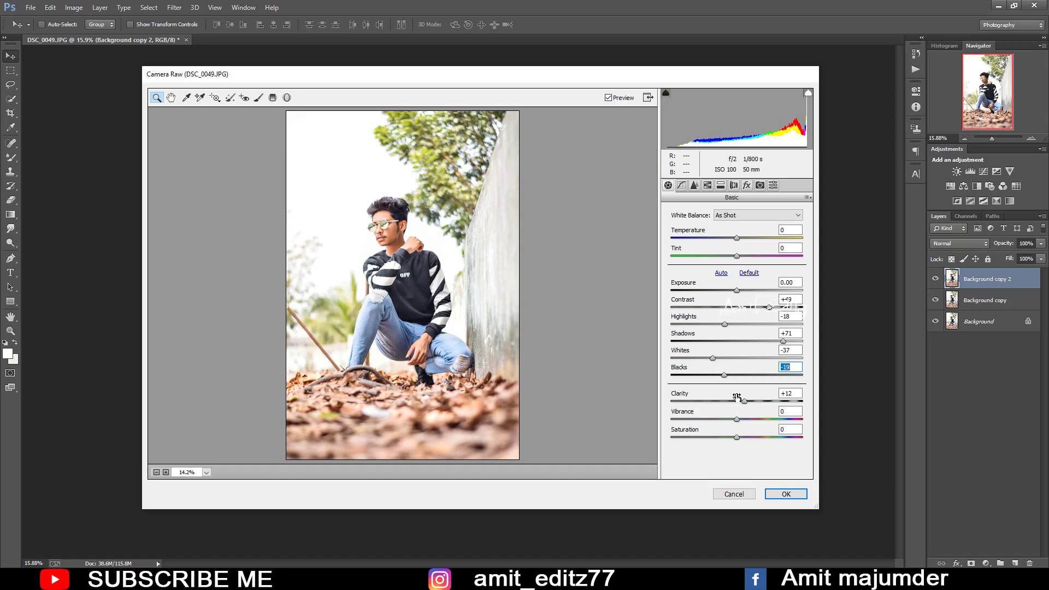
drag(735, 411, 750, 417)
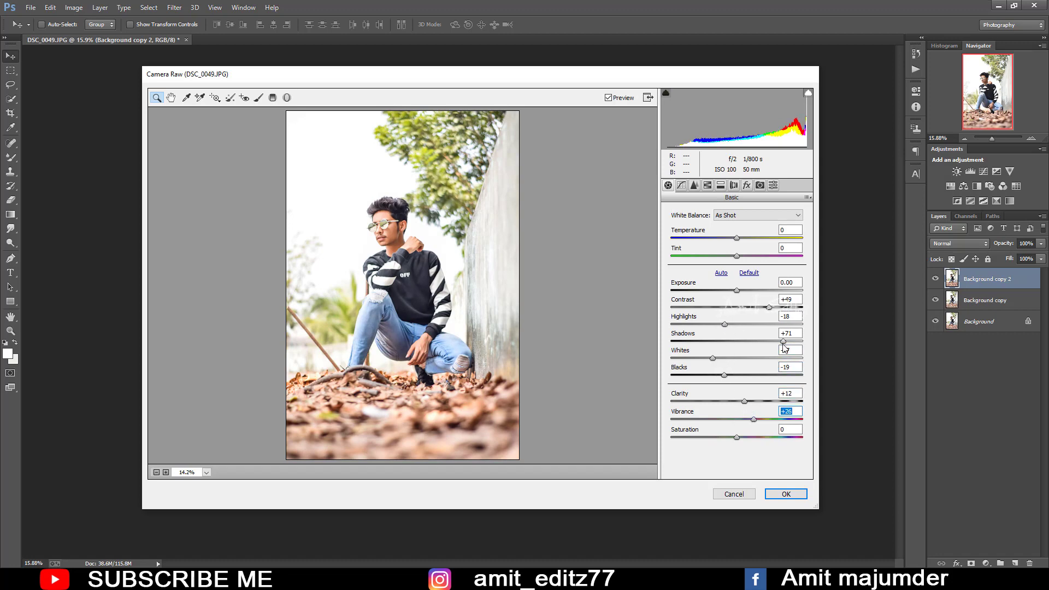
drag(783, 342, 772, 344)
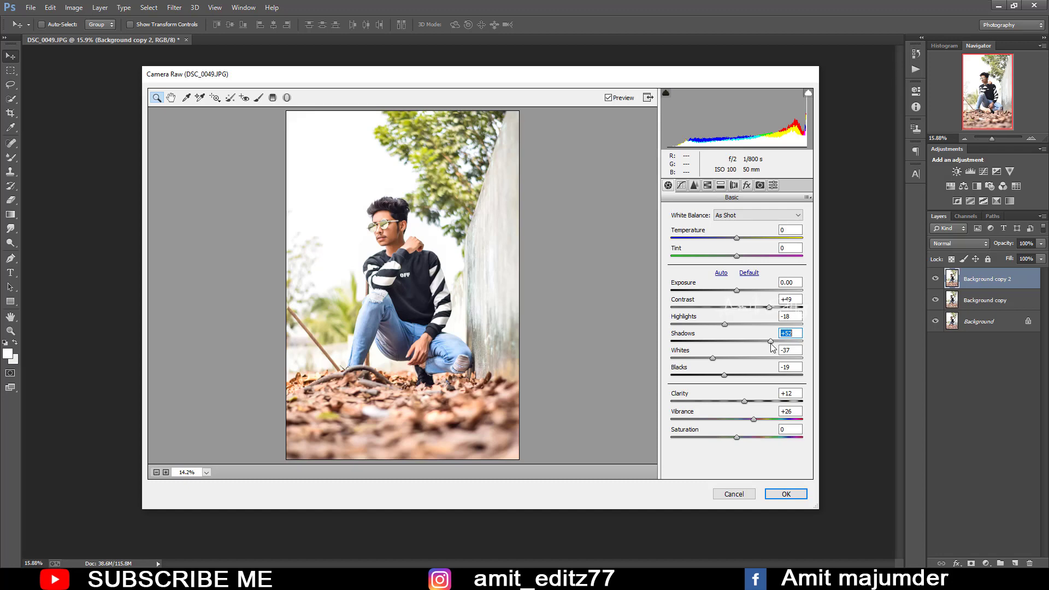
- Shift the green hue toward yellow and raise yellow and green saturation, then apply
click(708, 185)
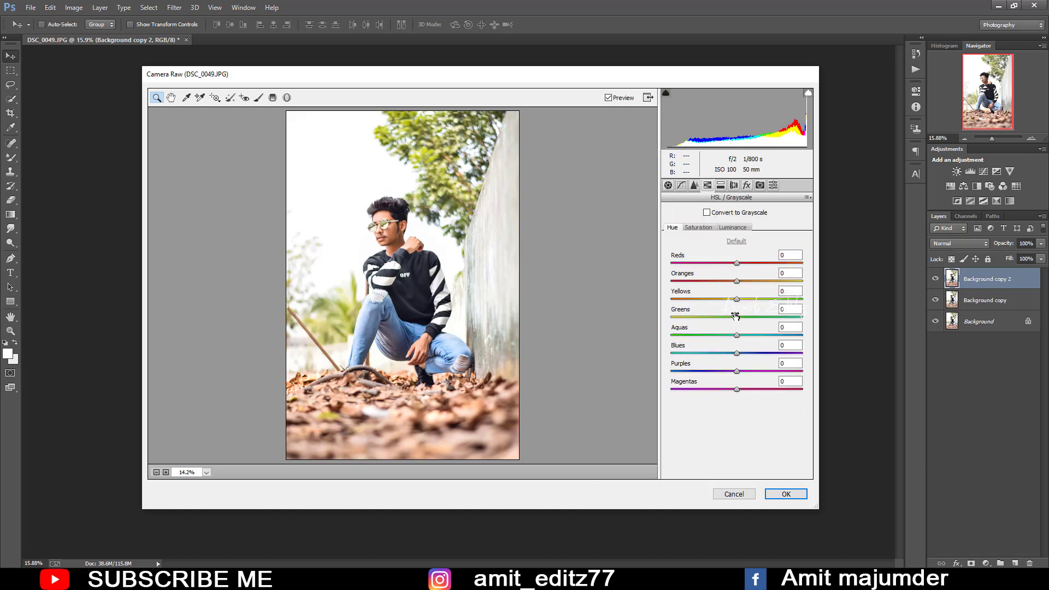
mouse_move(735, 316)
mouse_down()
mouse_move(723, 315)
mouse_move(803, 299)
mouse_up()
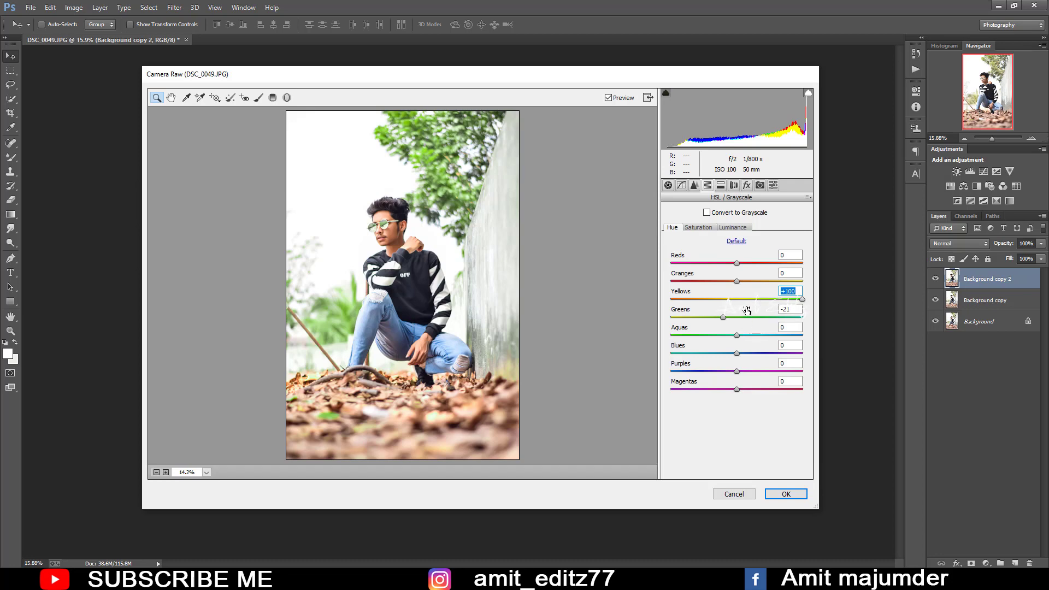
click(699, 228)
mouse_move(737, 299)
mouse_down()
mouse_move(759, 299)
mouse_move(765, 317)
mouse_move(753, 299)
mouse_up()
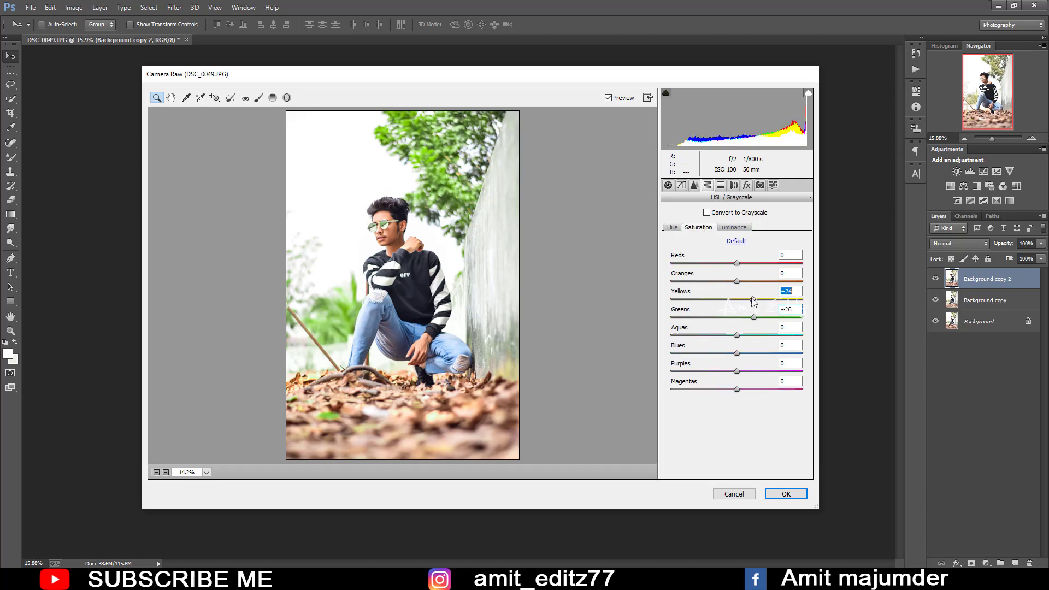
click(785, 495)
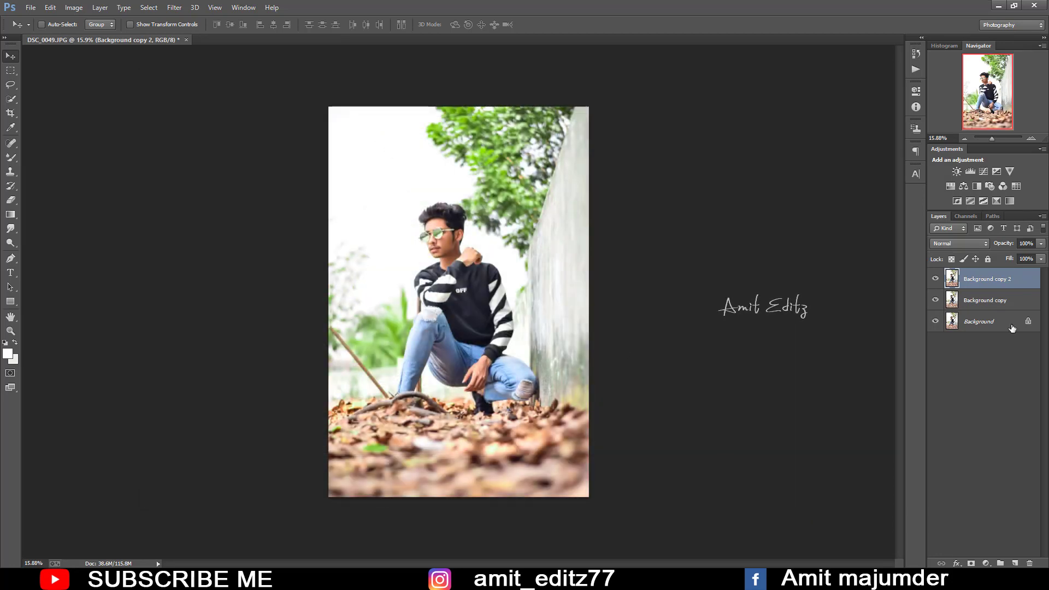
- Duplicate the layer and quick-select the leafy ground, trimming the area beside the stick
drag(1026, 289, 1015, 563)
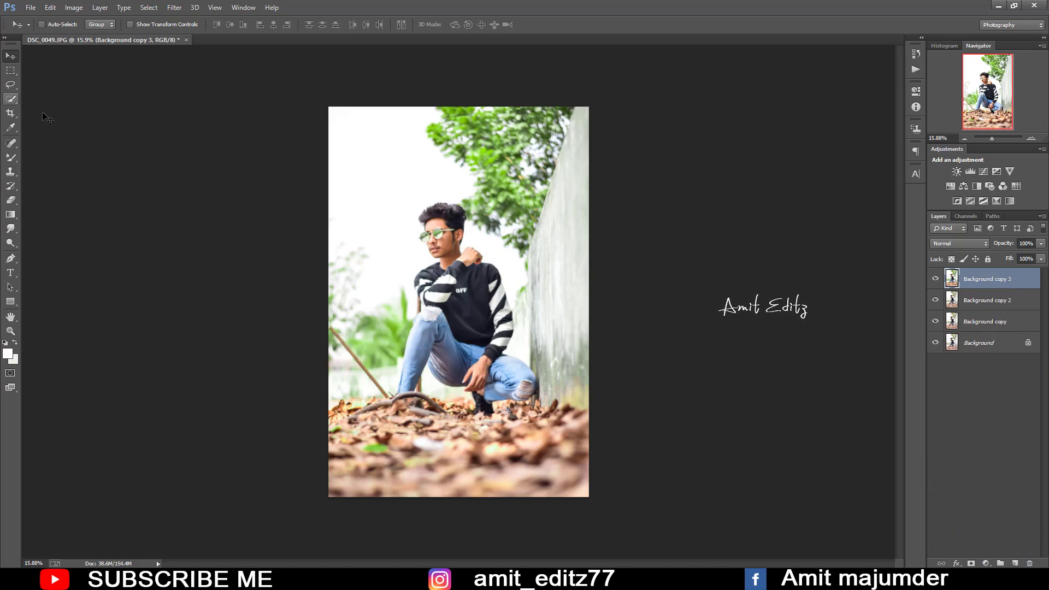
click(13, 101)
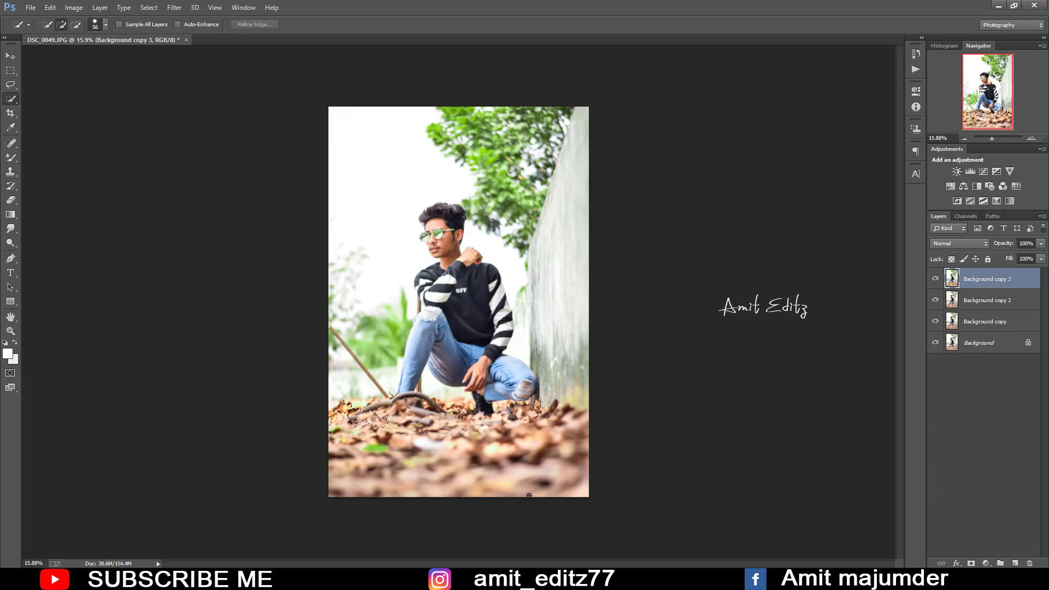
drag(529, 496, 584, 471)
drag(333, 408, 345, 350)
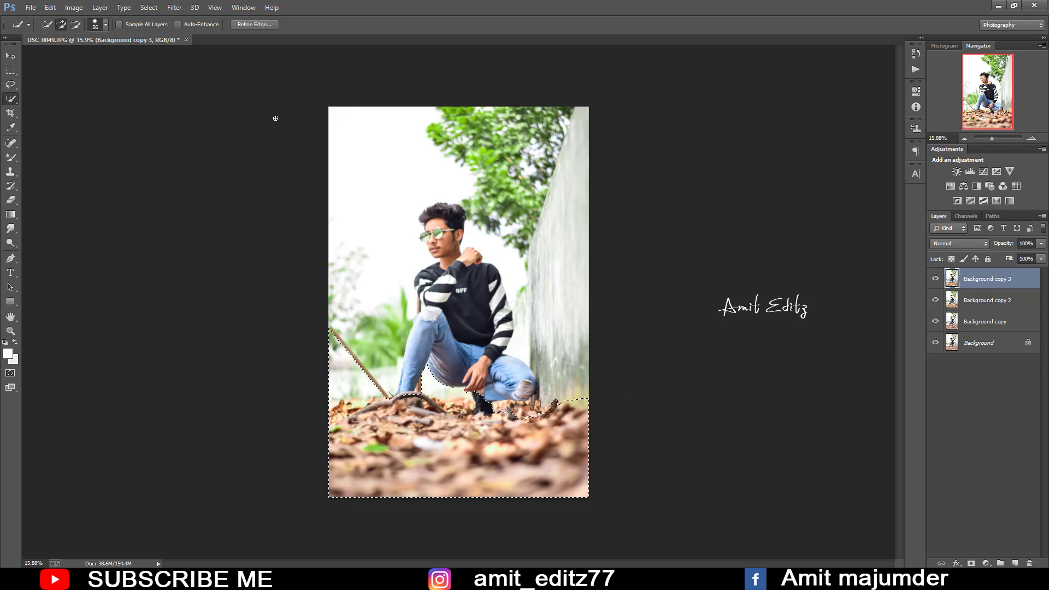
click(174, 7)
click(207, 70)
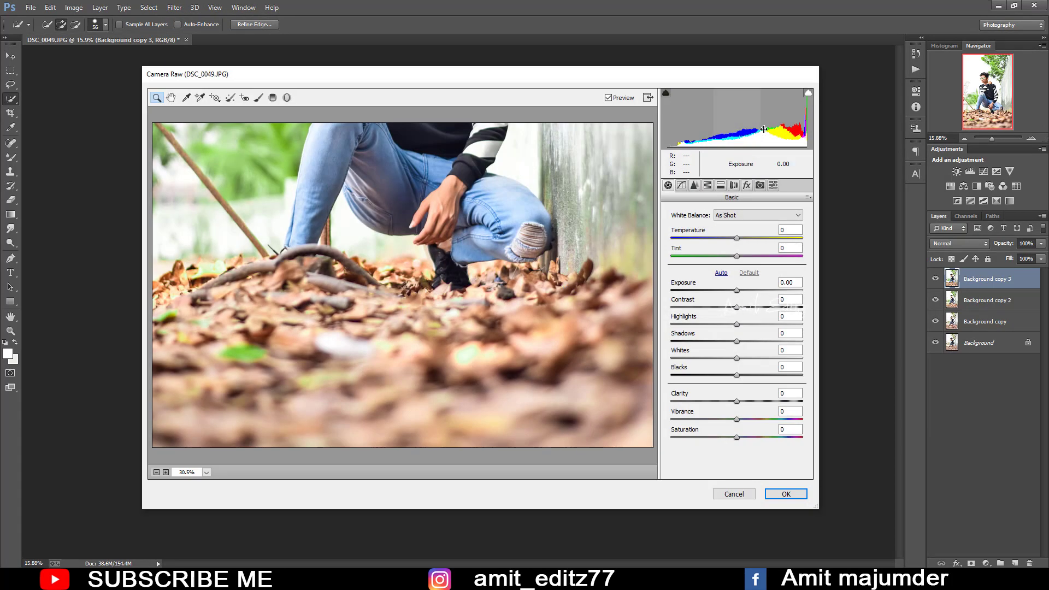
key(Escape)
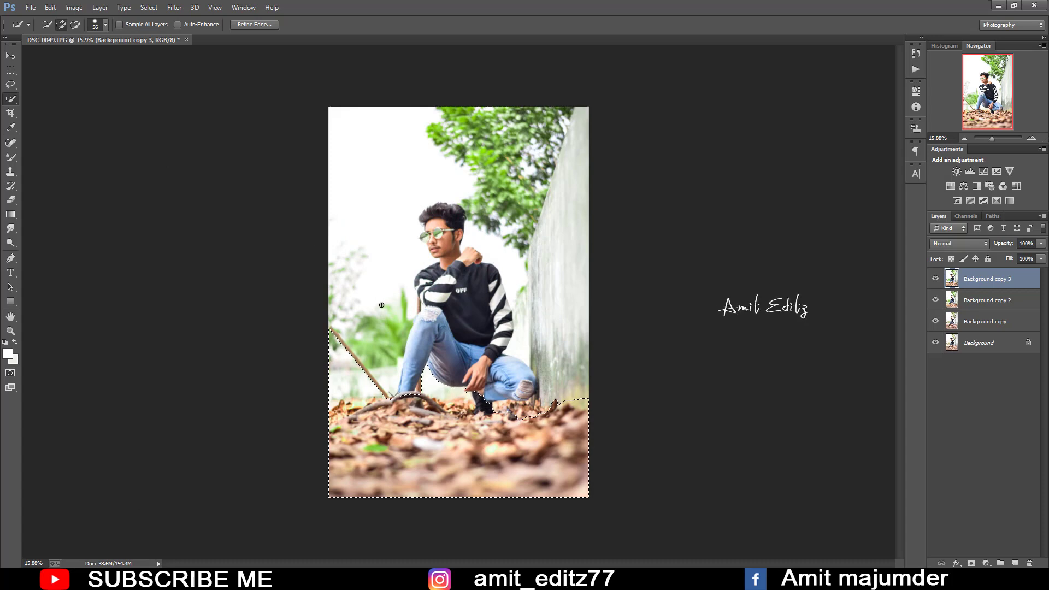
key(alt)
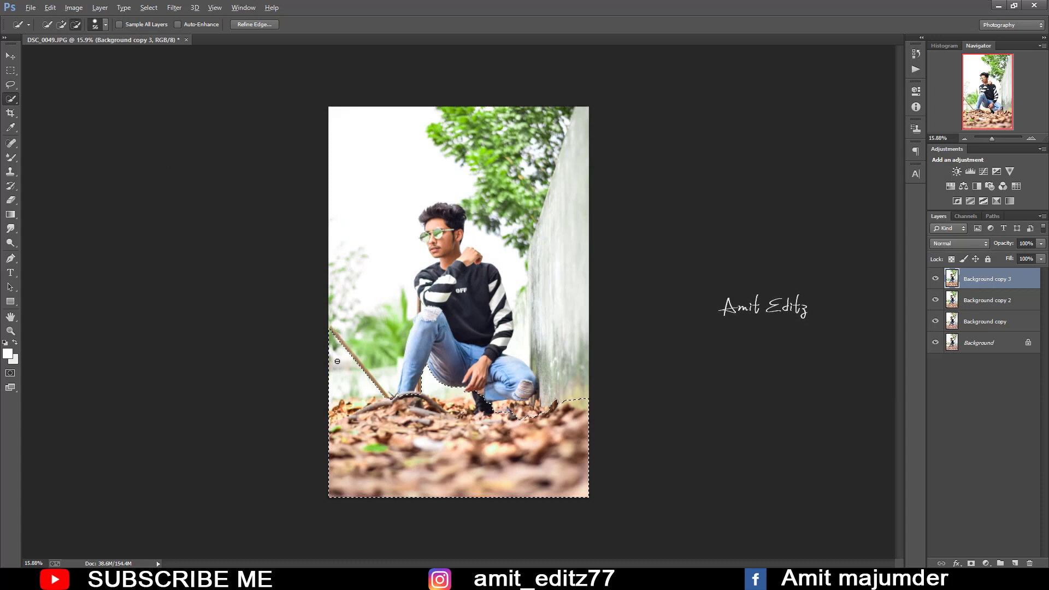
drag(337, 361, 340, 377)
- Set Yellows and Greens saturation to -100 in Camera Raw on the ground, then deselect
click(174, 7)
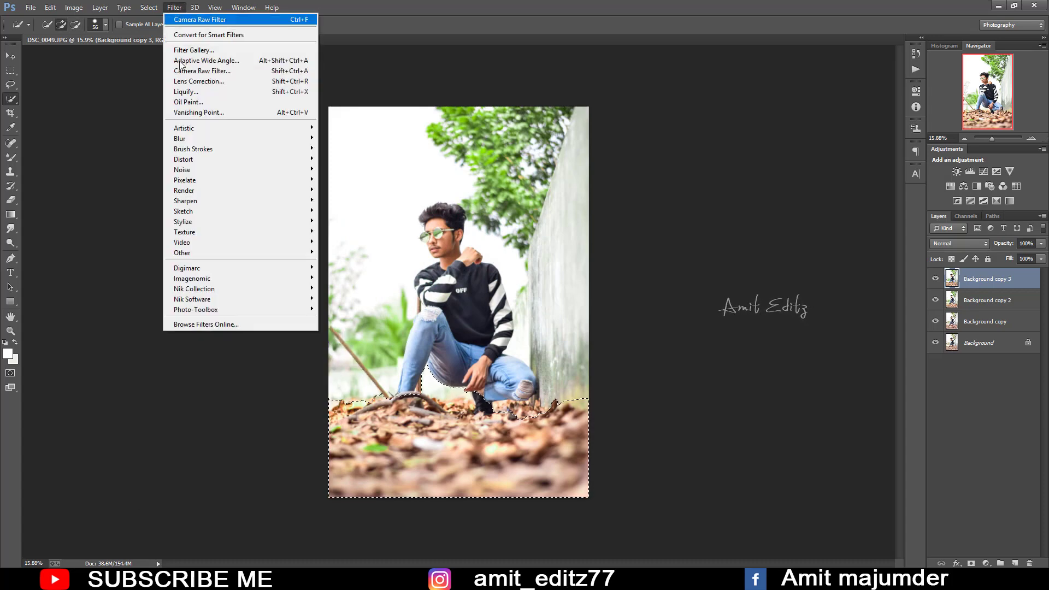
click(203, 71)
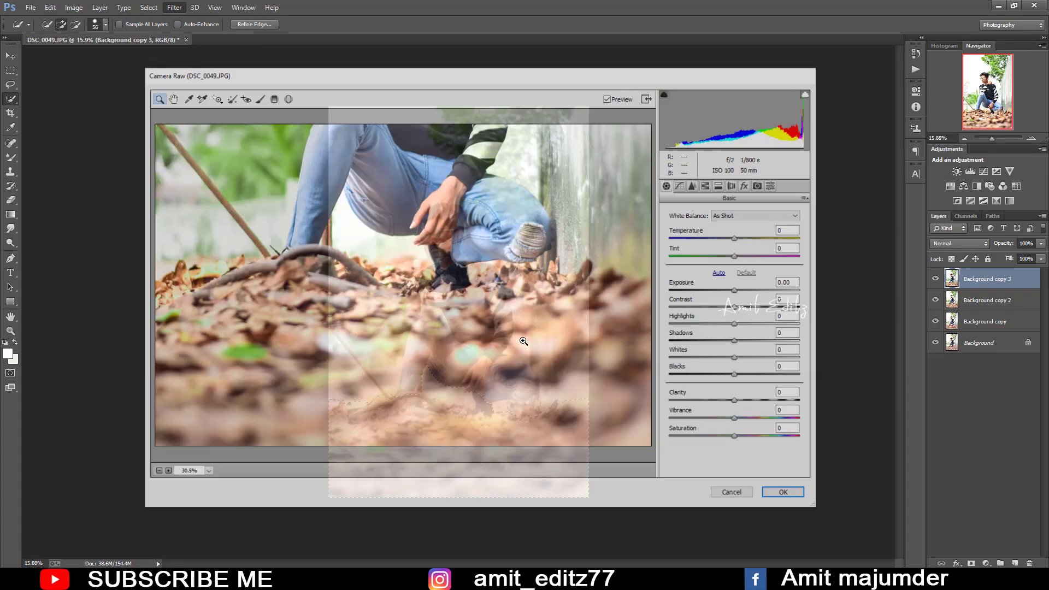
text(-100)
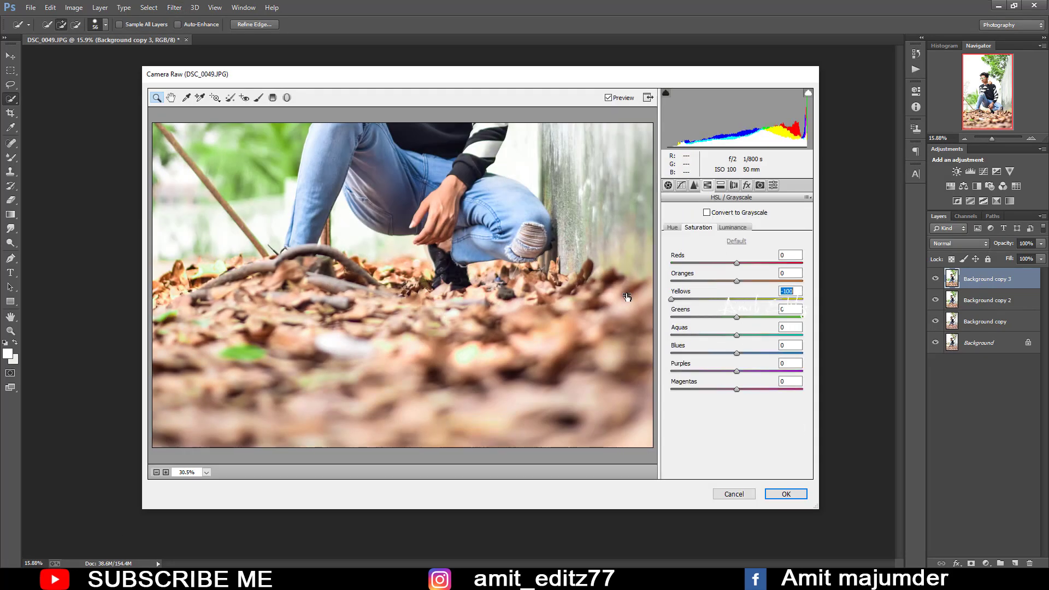
key(Tab)
text(-100)
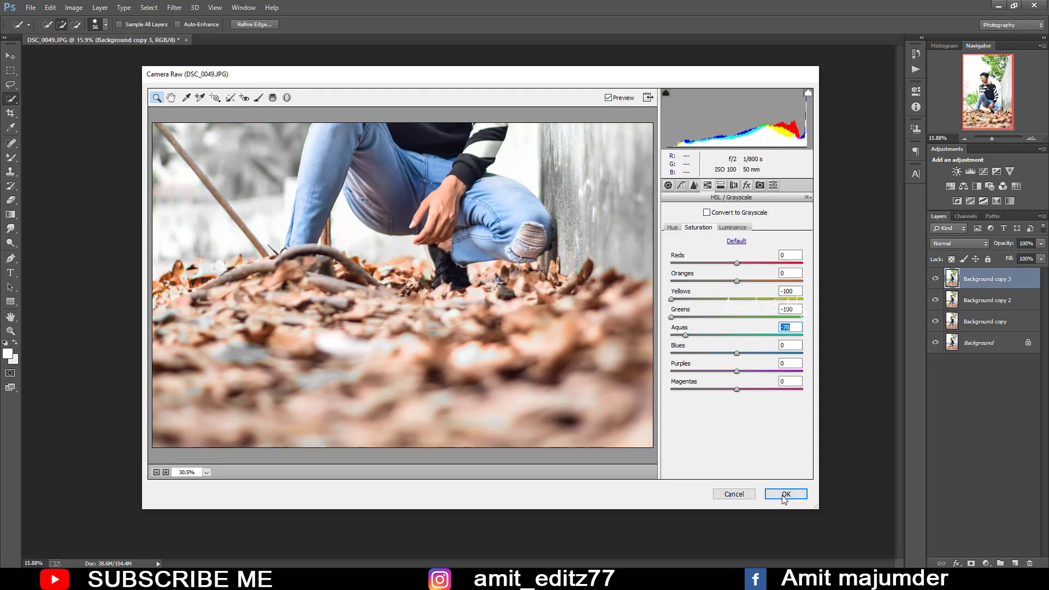
click(784, 495)
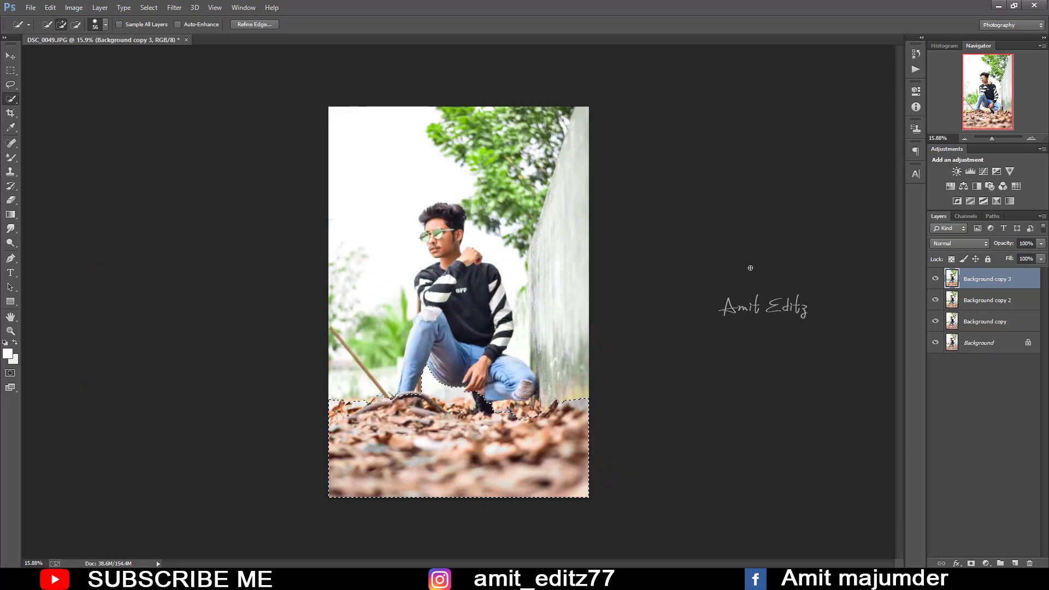
key(ctrl+d)
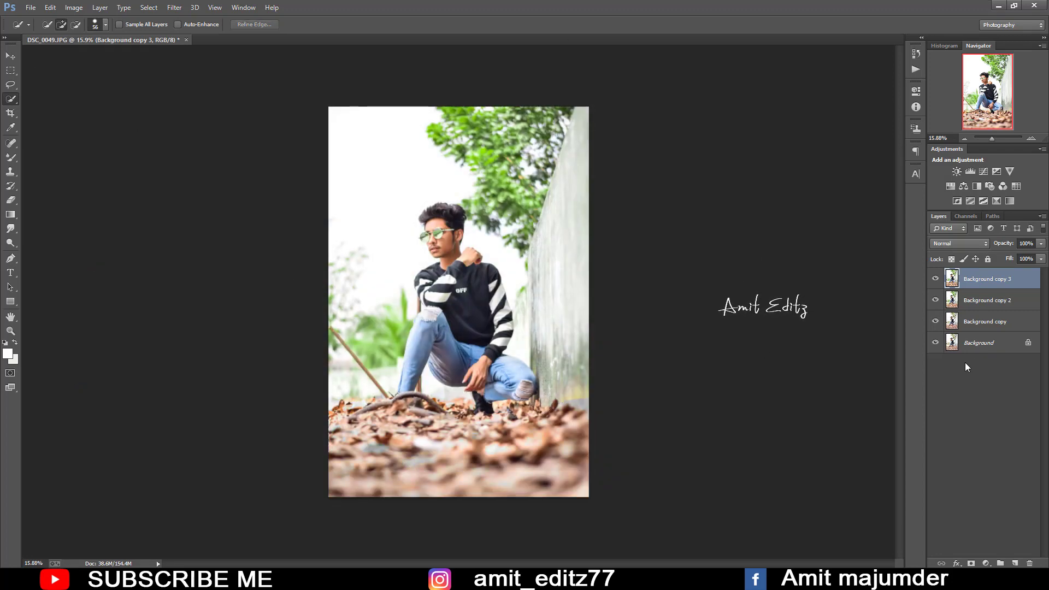
- On a new layer copy, set the Greens hue to -100 in Camera Raw
drag(984, 278, 1013, 563)
click(175, 7)
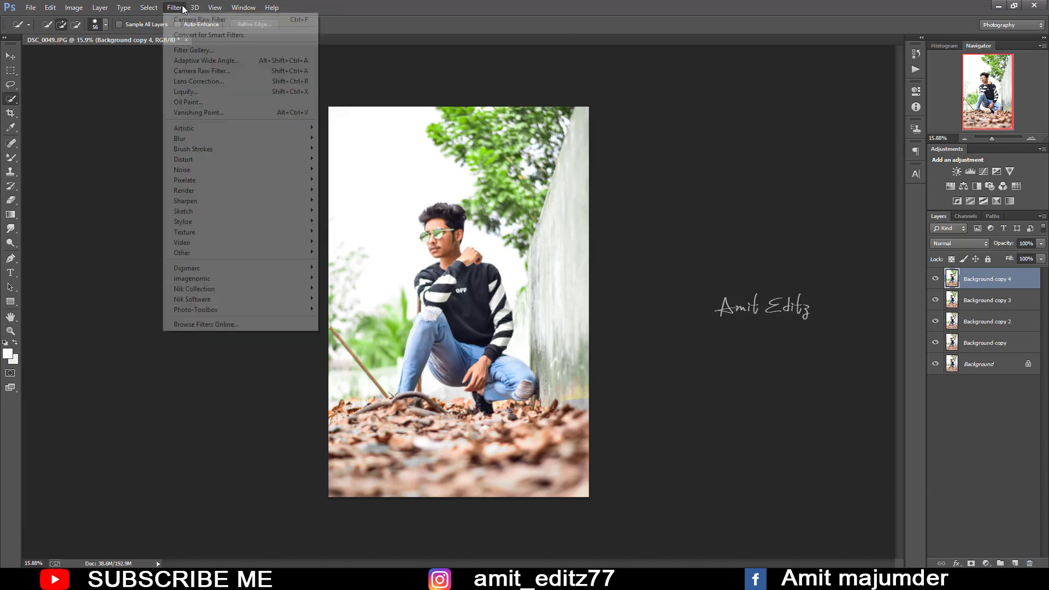
click(200, 75)
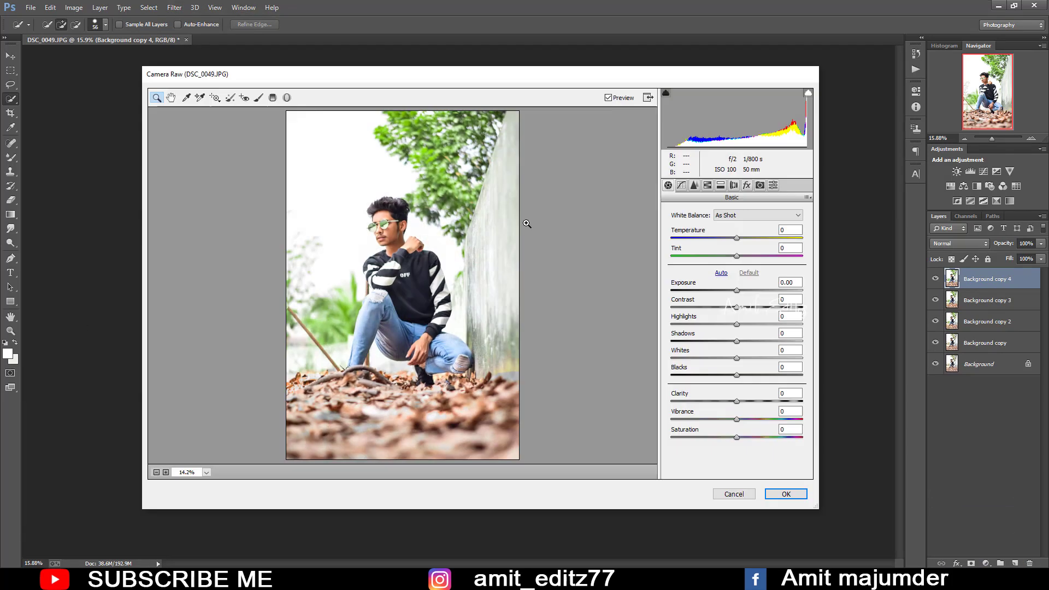
click(711, 185)
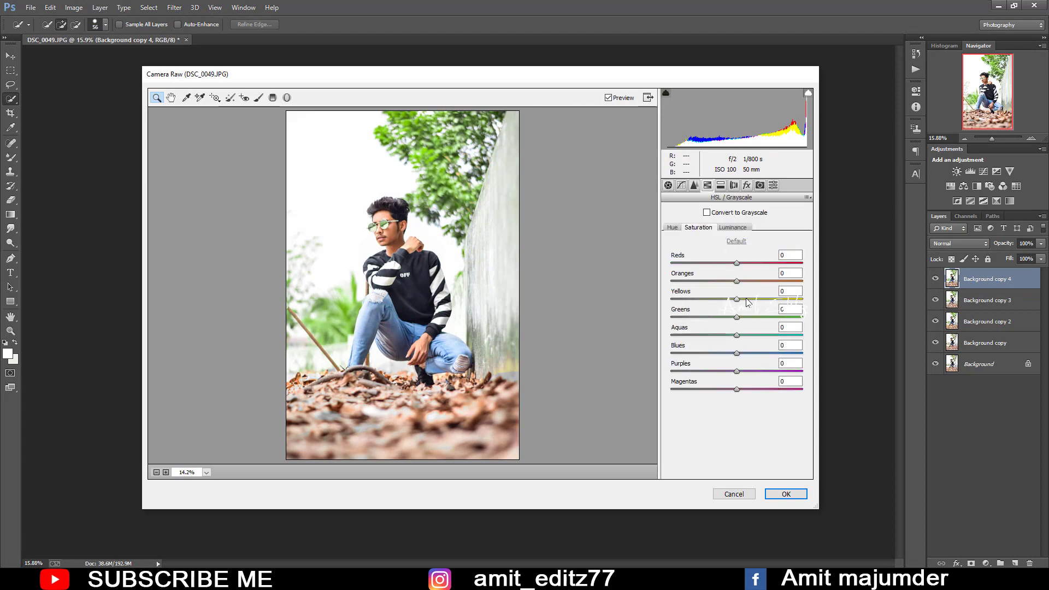
drag(726, 318, 611, 316)
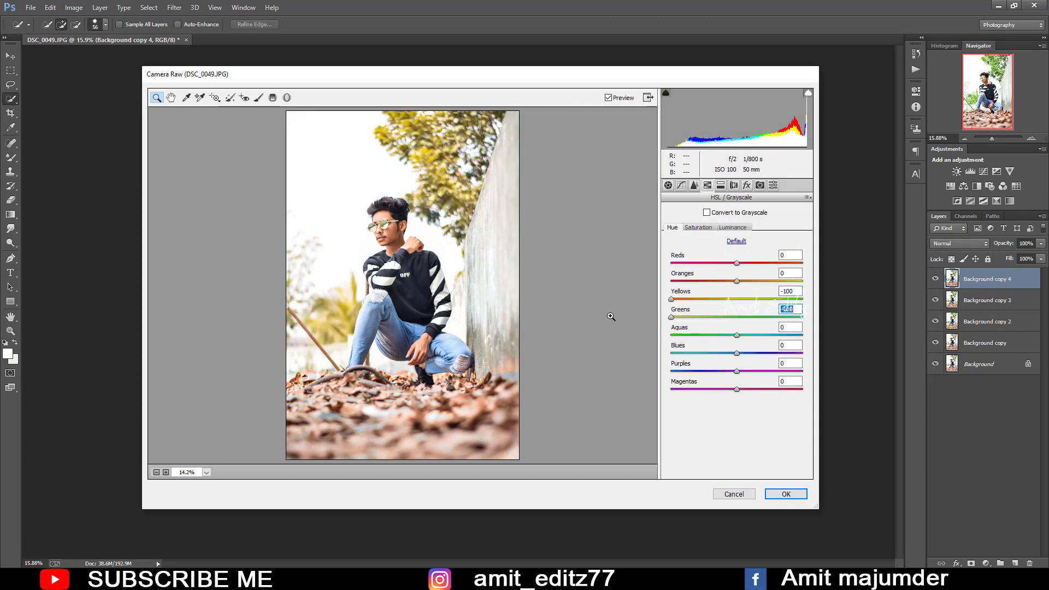
click(781, 499)
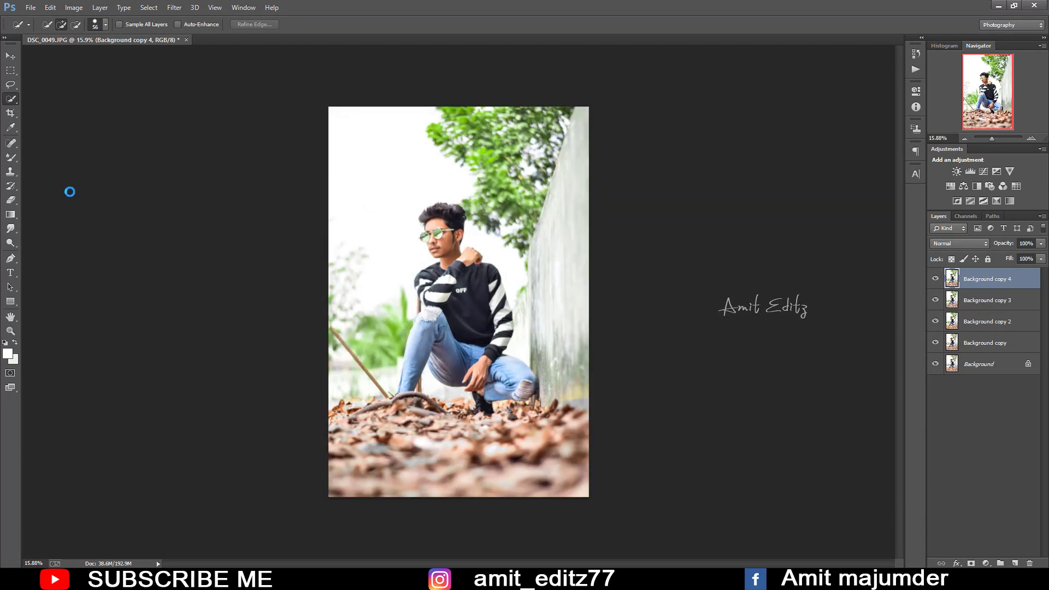
- On another copy, set Yellows hue to -83 and Yellows saturation to -59 in Camera Raw
drag(984, 278, 1015, 564)
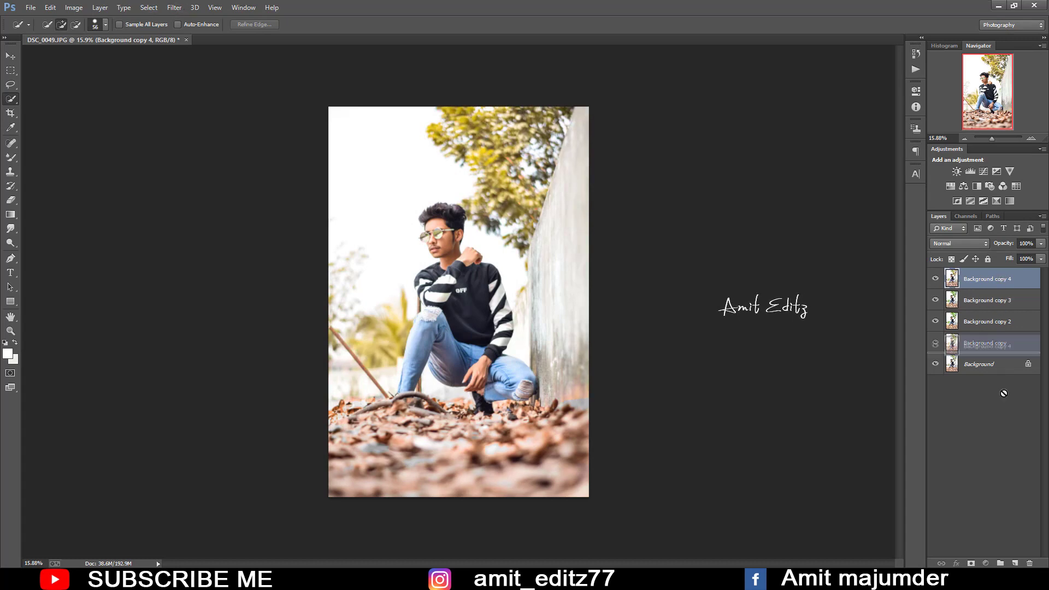
click(173, 7)
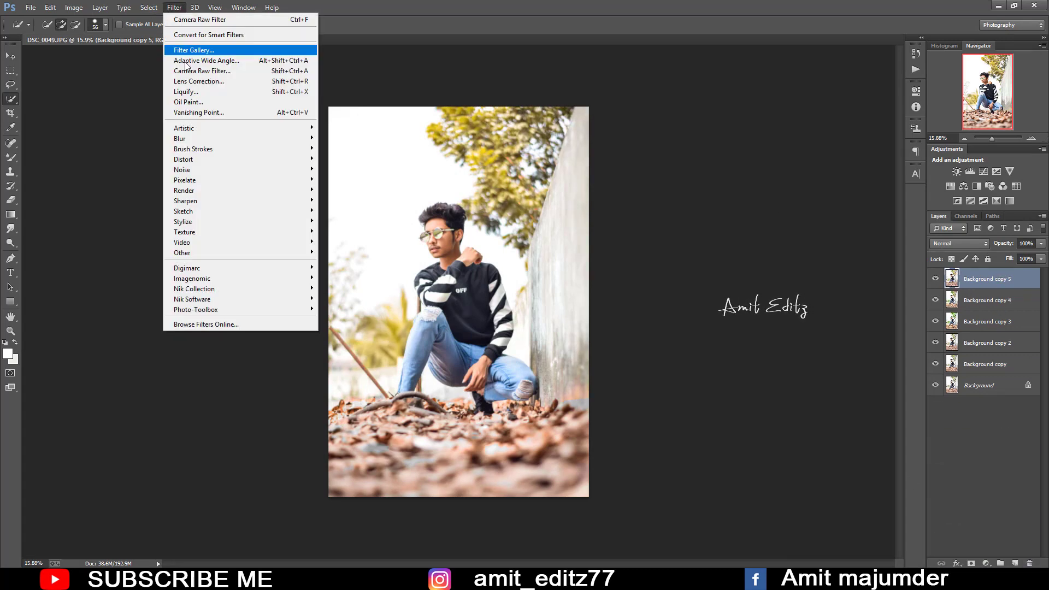
click(186, 71)
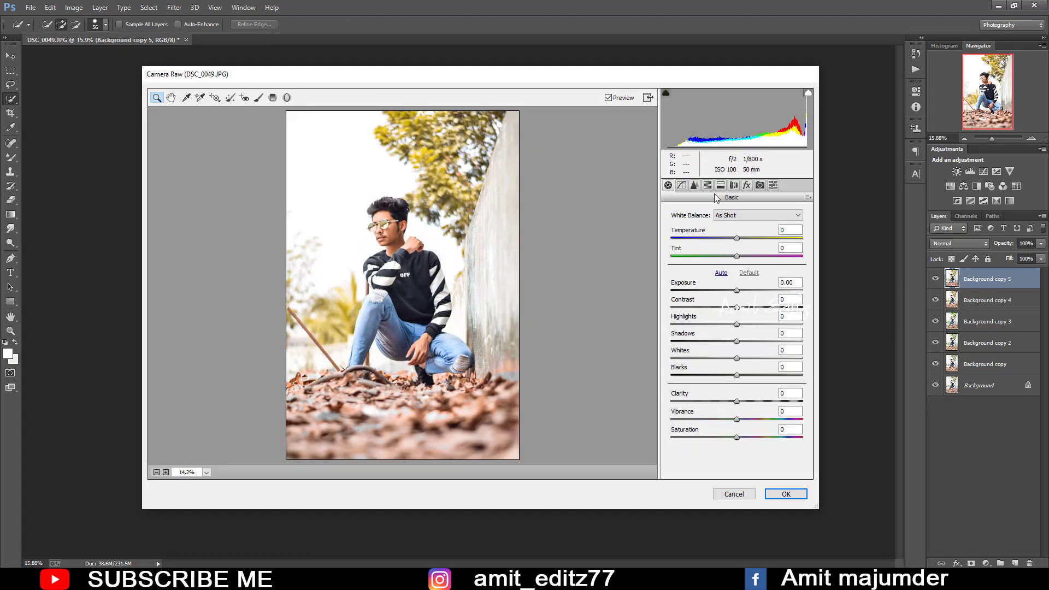
click(707, 185)
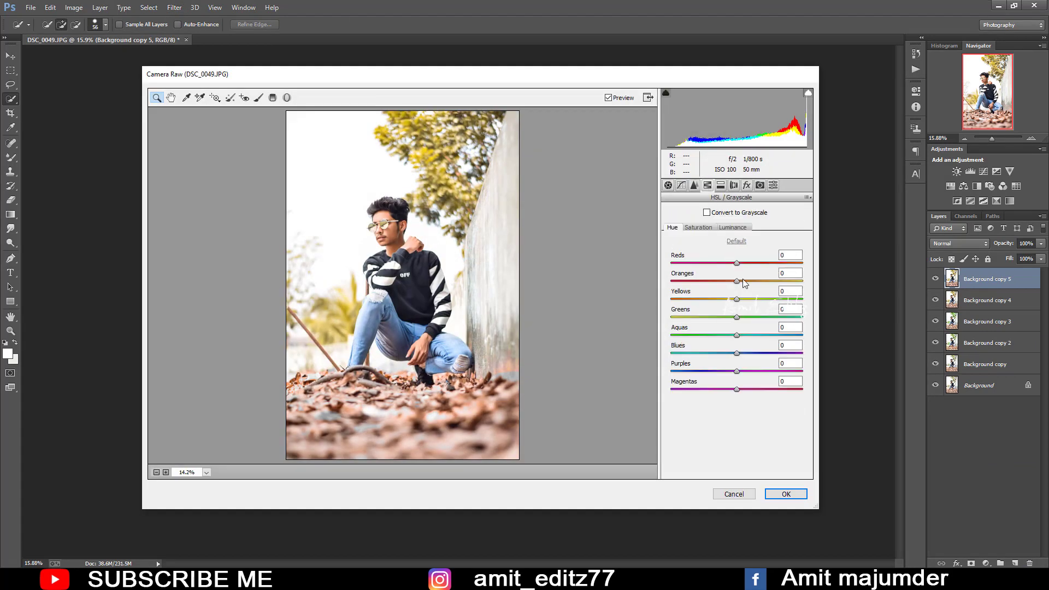
mouse_move(742, 299)
mouse_down()
mouse_move(684, 300)
mouse_move(697, 299)
mouse_up()
click(698, 227)
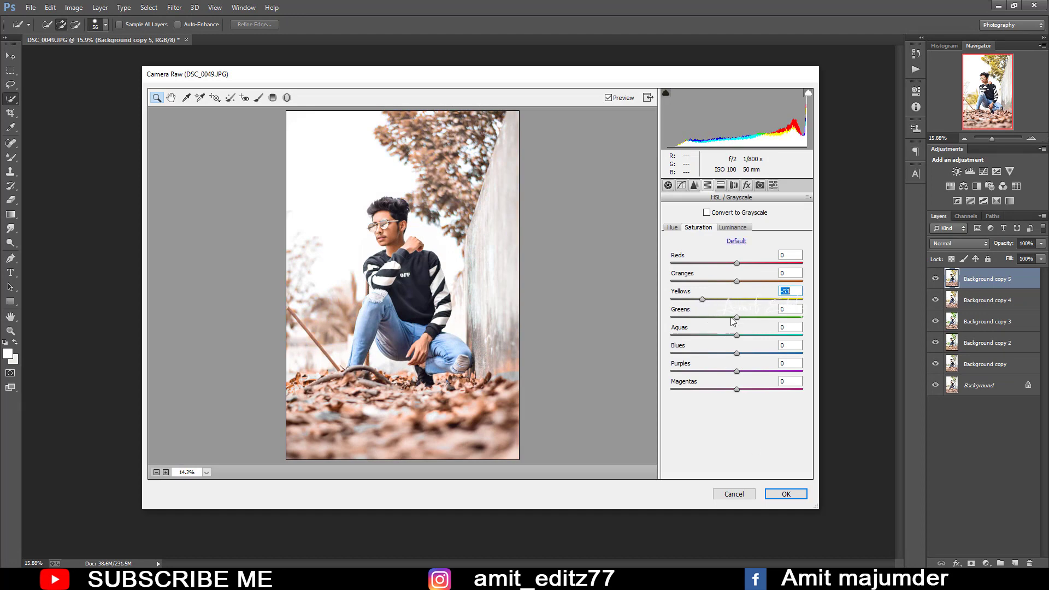
click(793, 498)
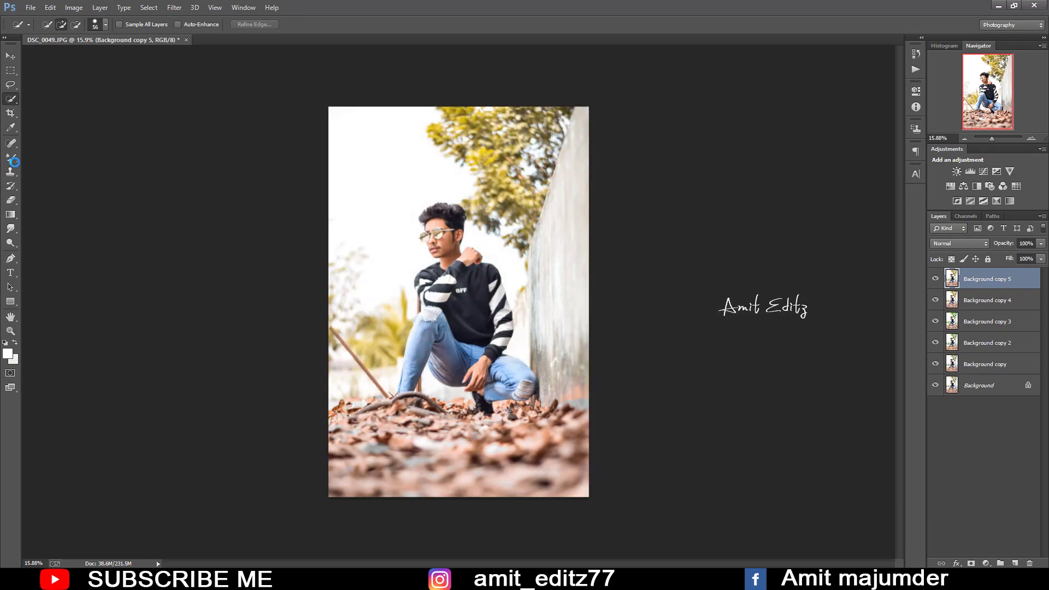
- Duplicate Background copy 5 and bring the cloudy sky photo into the portrait as a new layer
key(v)
drag(1010, 279, 1015, 563)
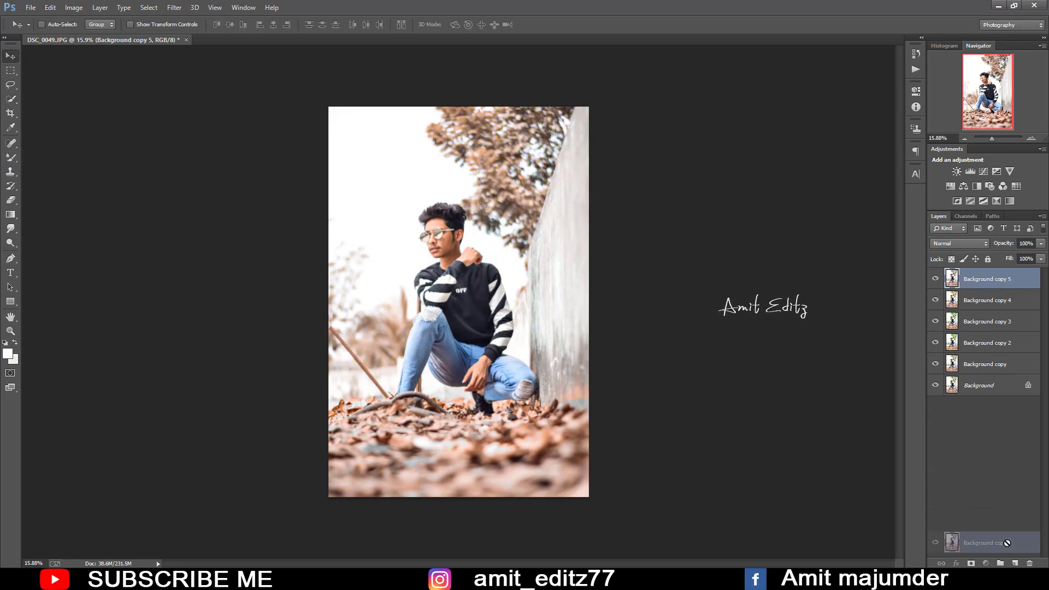
click(30, 7)
click(37, 30)
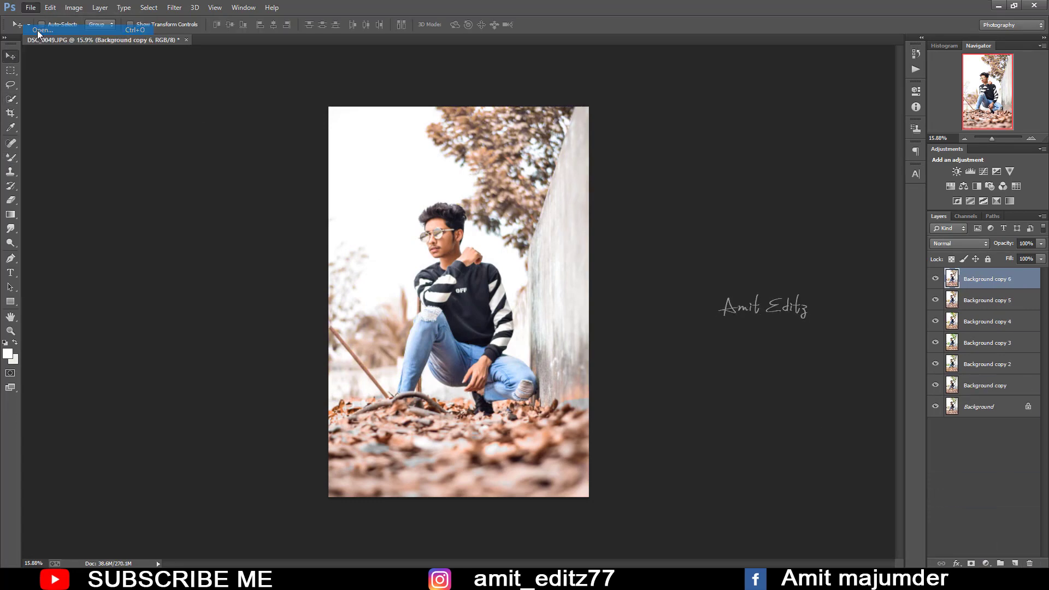
double_click(127, 74)
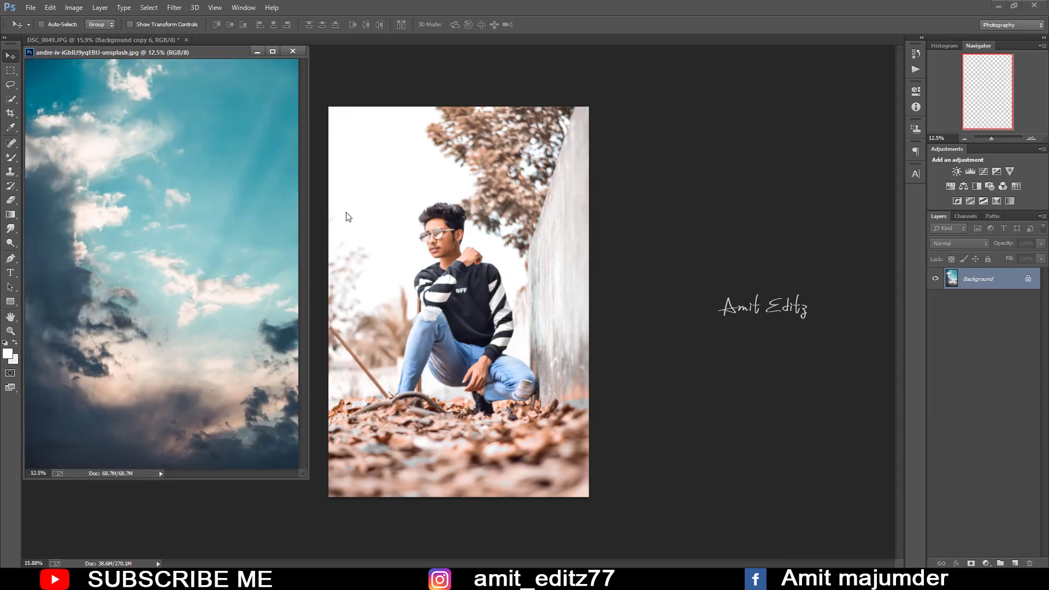
mouse_move(209, 216)
mouse_down()
mouse_move(390, 239)
mouse_move(448, 198)
mouse_up()
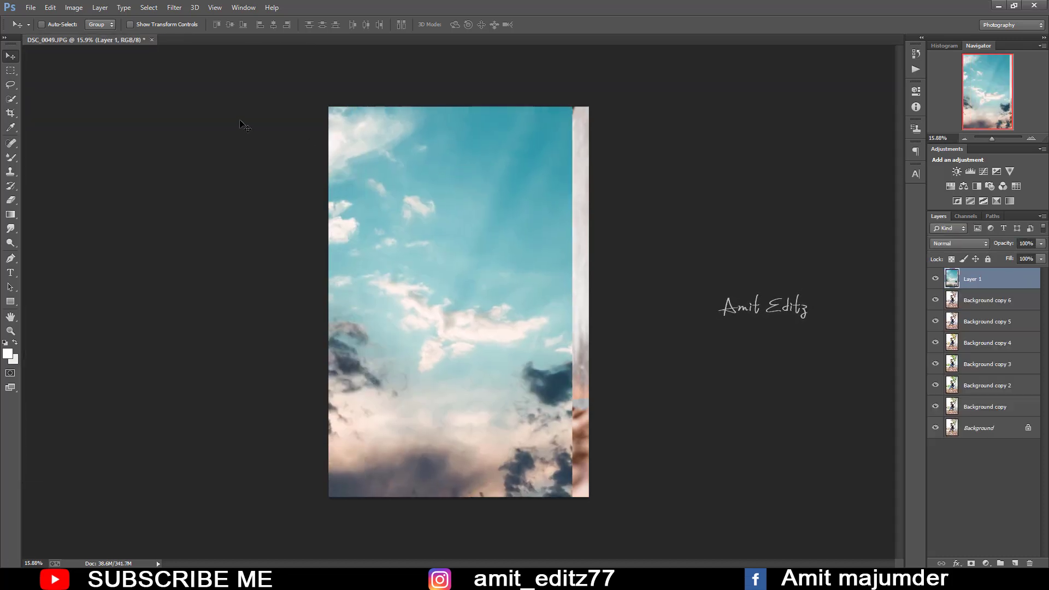
- Flip the sky layer vertically, rotate and position it, and set its fill to 50%
key(ctrl+t)
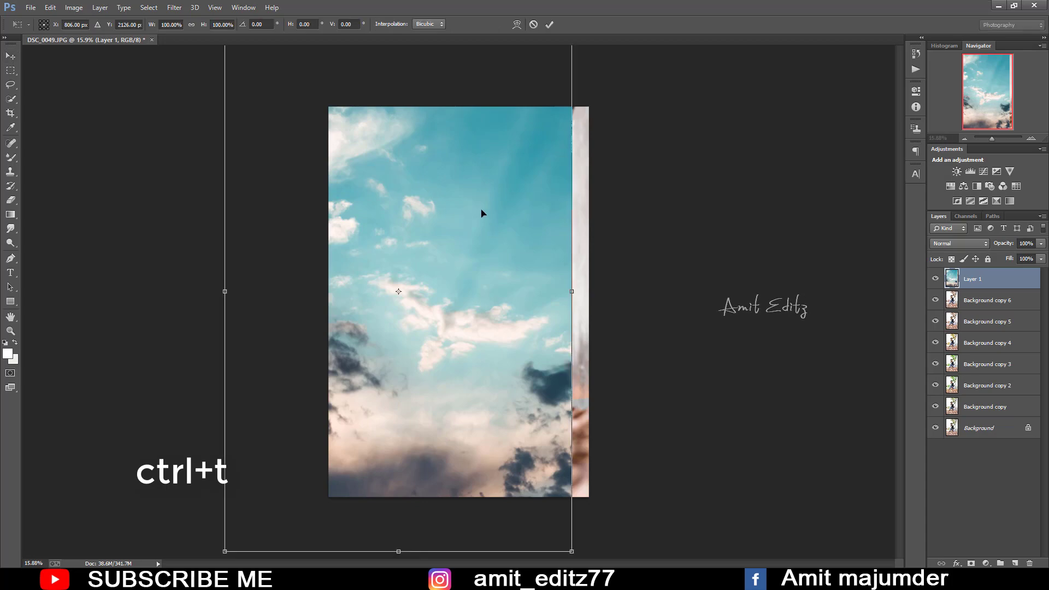
right_click(481, 214)
click(516, 387)
mouse_move(579, 557)
mouse_down()
mouse_move(387, 488)
mouse_move(358, 268)
mouse_up()
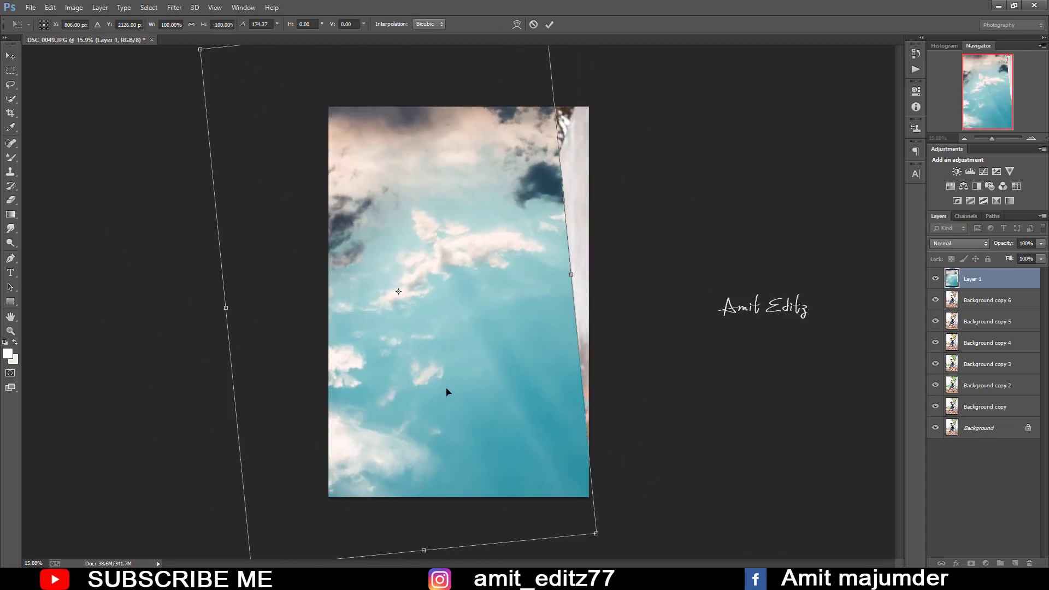
mouse_move(446, 391)
mouse_down()
mouse_move(431, 327)
mouse_move(406, 344)
mouse_up()
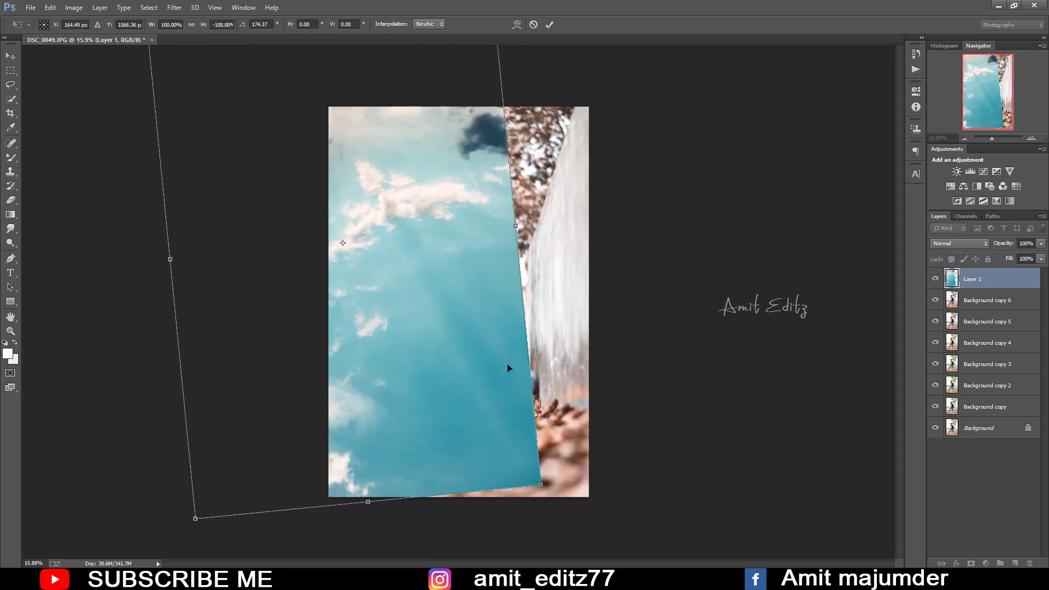
drag(508, 368, 531, 358)
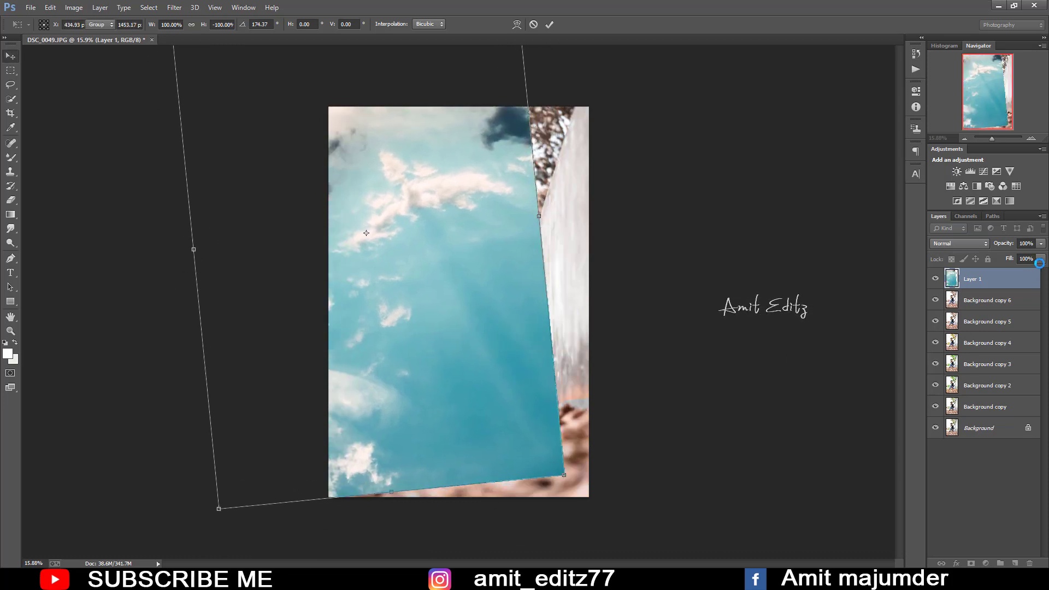
click(1039, 264)
drag(1041, 271, 1013, 271)
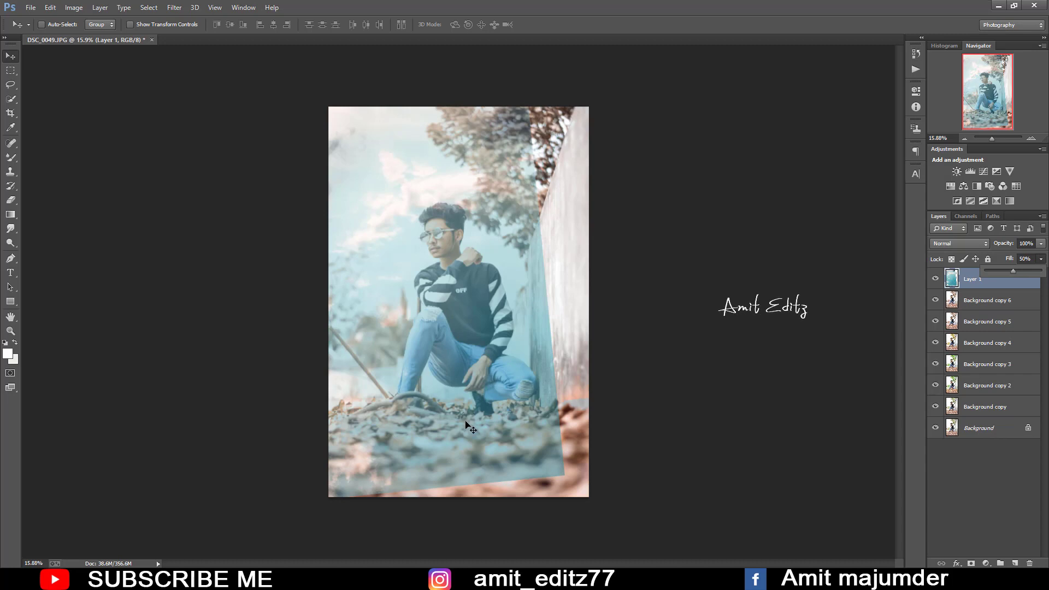
drag(470, 426, 473, 382)
- Shrink the sky layer to about 81% and tilt it to about -10°, lowering it slightly
key(ctrl+t)
key(ctrl+minus)
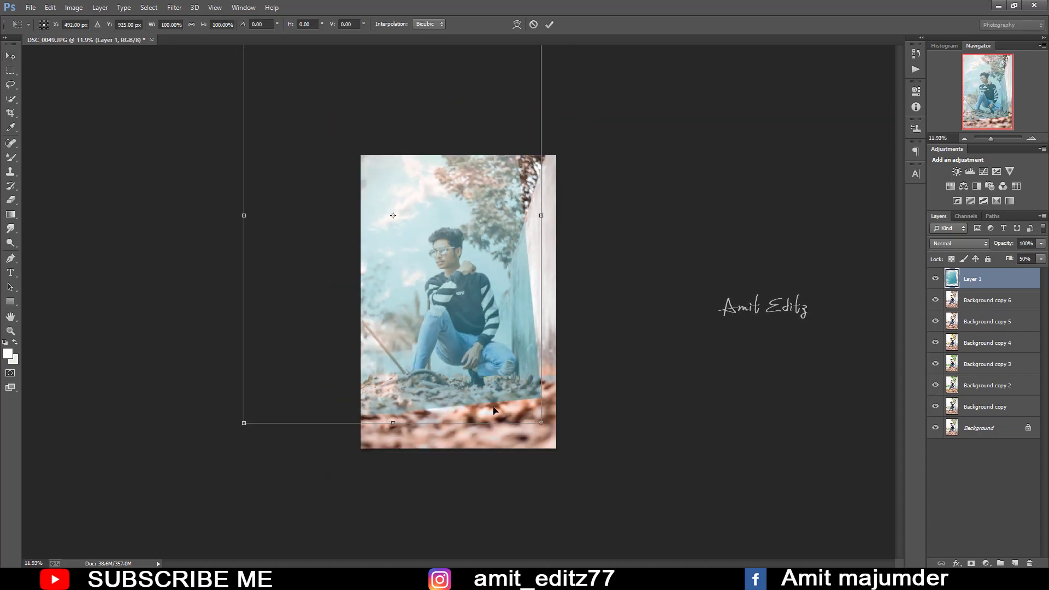
mouse_move(541, 423)
mouse_down()
mouse_move(542, 381)
mouse_move(535, 402)
mouse_up()
drag(606, 417, 624, 397)
mouse_move(495, 349)
mouse_down()
mouse_move(456, 359)
mouse_move(490, 346)
mouse_move(495, 319)
mouse_move(459, 333)
mouse_up()
drag(580, 377, 599, 339)
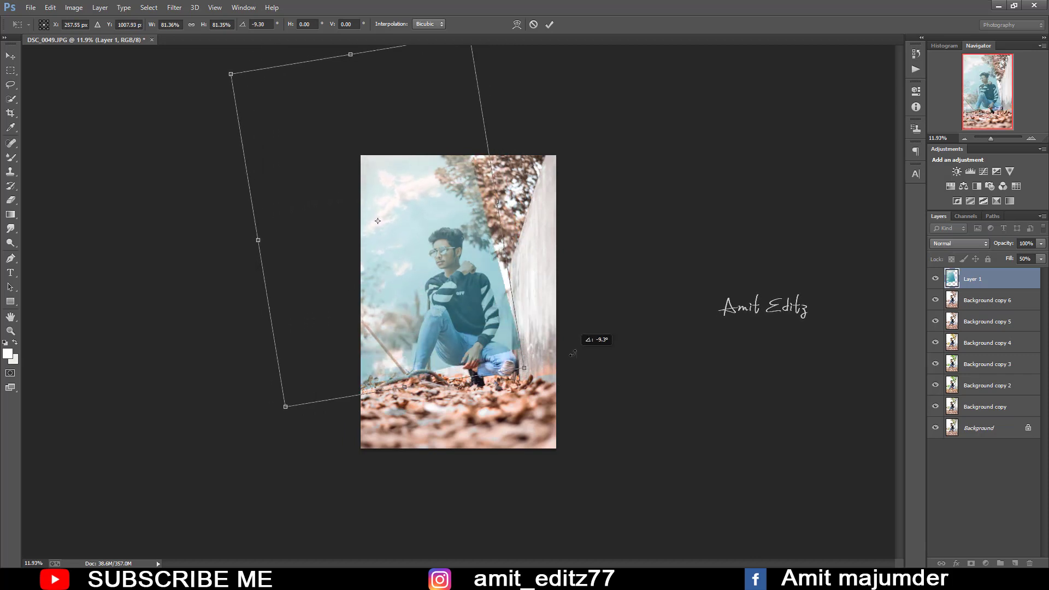
mouse_move(449, 311)
mouse_down()
mouse_move(446, 337)
mouse_move(477, 331)
mouse_up()
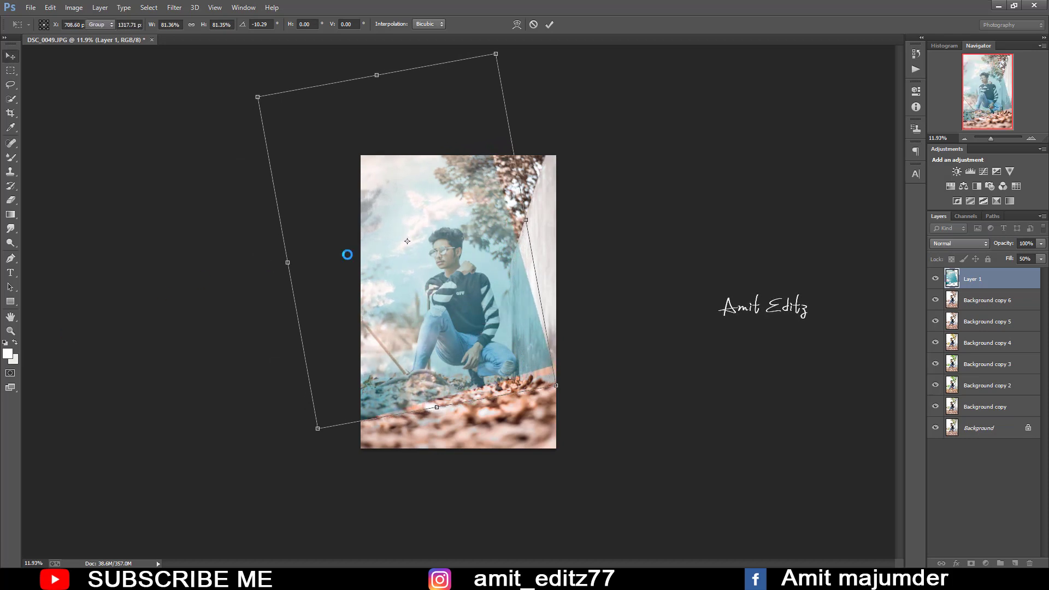
key(Return)
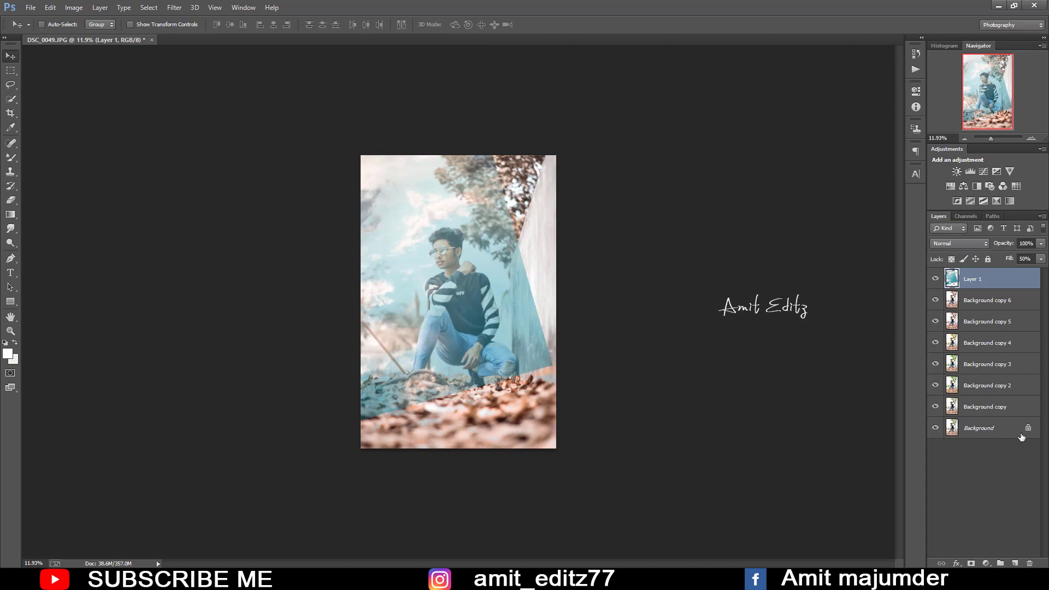
- Add a layer mask to Layer 1 and choose the Brush Tool with black
click(972, 563)
key(d)
key(ctrl+plus)
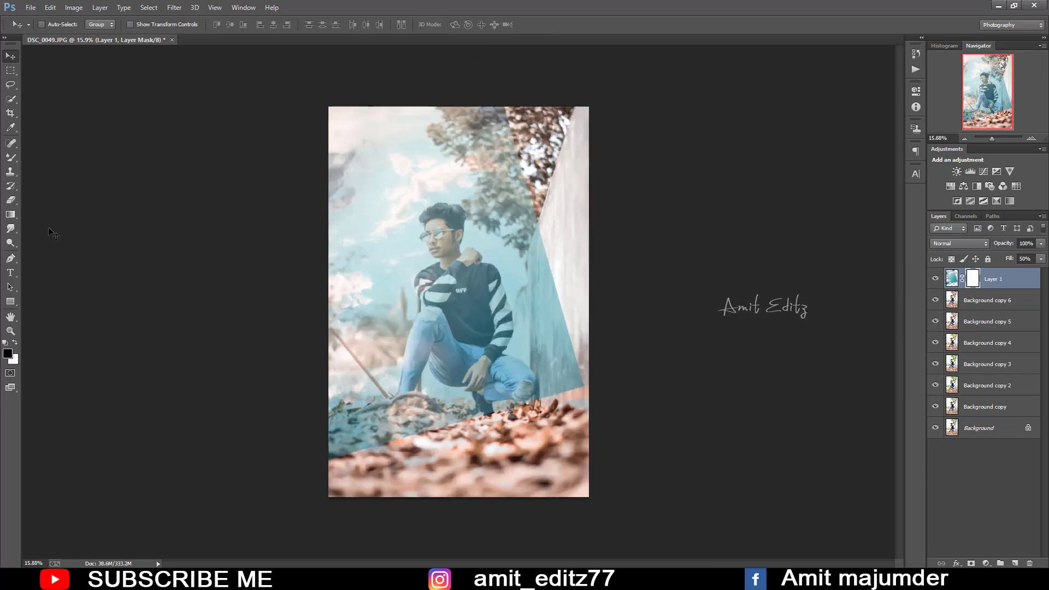
right_click(15, 154)
click(54, 158)
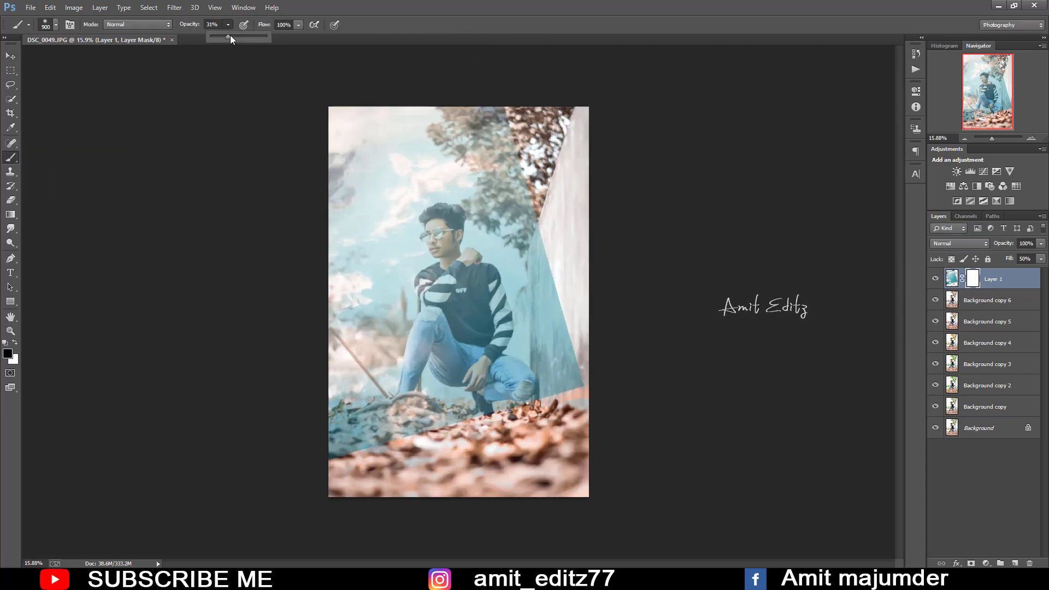
- Paint out the sky tint from the leaves, right wall, leg and sleeve
drag(509, 420, 350, 404)
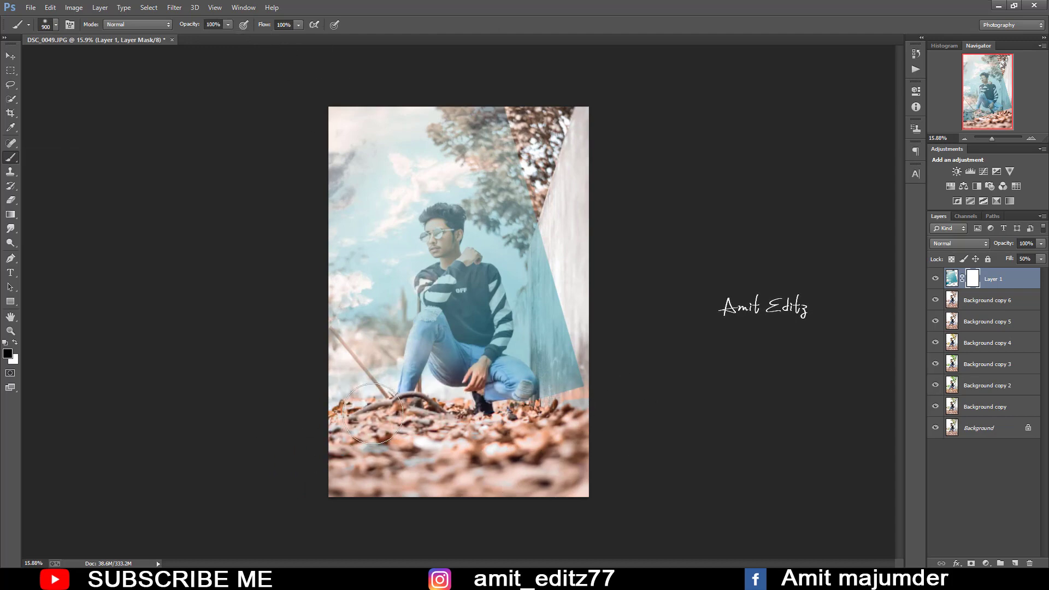
mouse_move(509, 376)
mouse_down()
mouse_move(565, 312)
mouse_move(484, 101)
mouse_up()
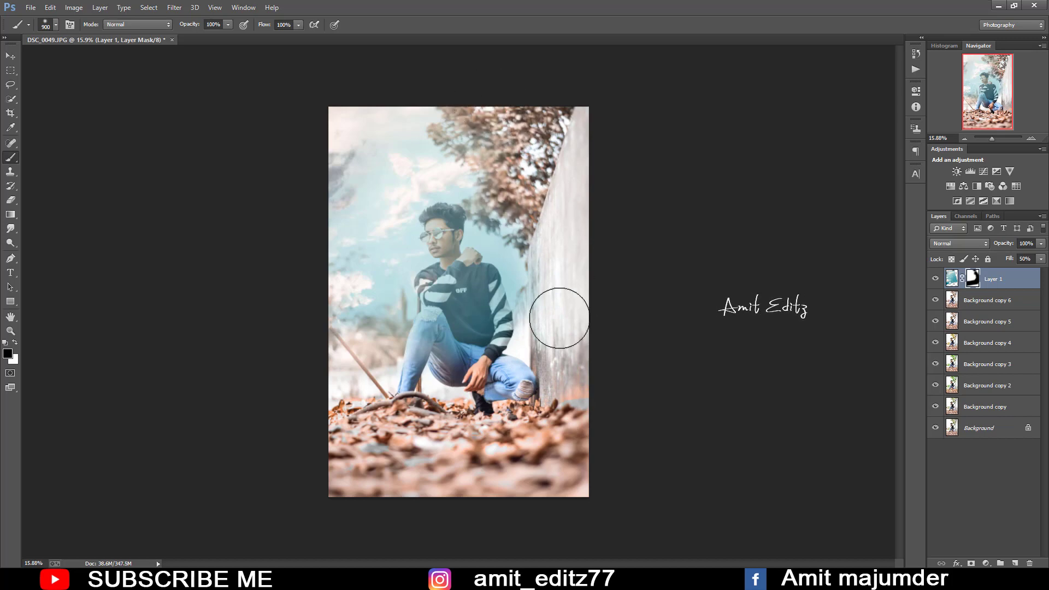
scroll(552, 354, up, 5)
key(bracketleft)
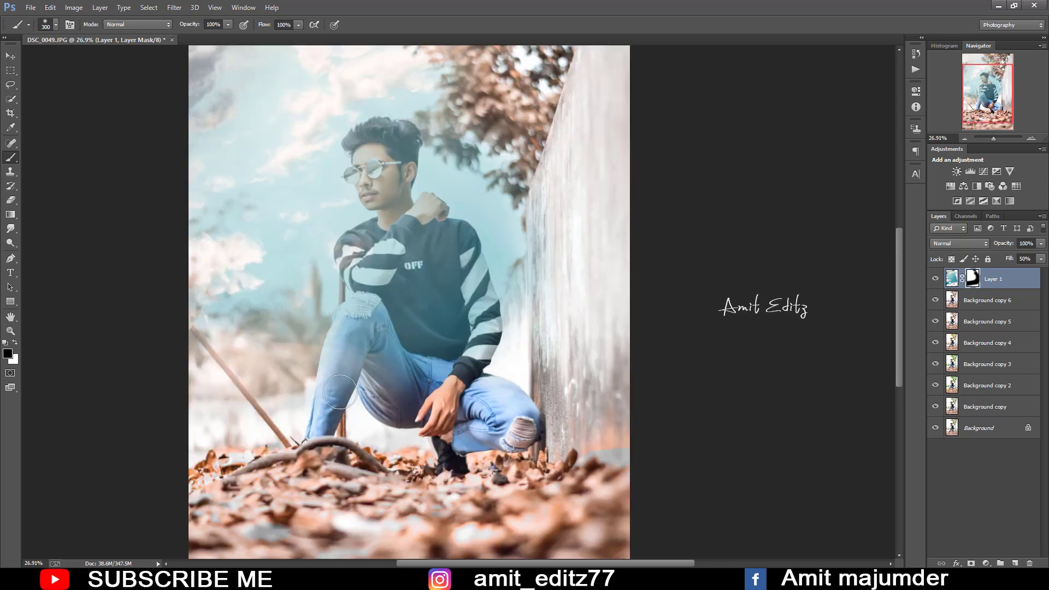
mouse_move(339, 392)
mouse_down()
mouse_move(386, 184)
mouse_move(362, 143)
mouse_move(404, 139)
mouse_move(388, 174)
mouse_move(409, 240)
mouse_move(429, 216)
mouse_move(437, 243)
mouse_move(448, 248)
mouse_move(450, 233)
mouse_move(481, 328)
mouse_move(454, 381)
mouse_move(421, 256)
mouse_move(371, 328)
mouse_move(397, 389)
mouse_up()
key(bracketright)
key(bracketright)
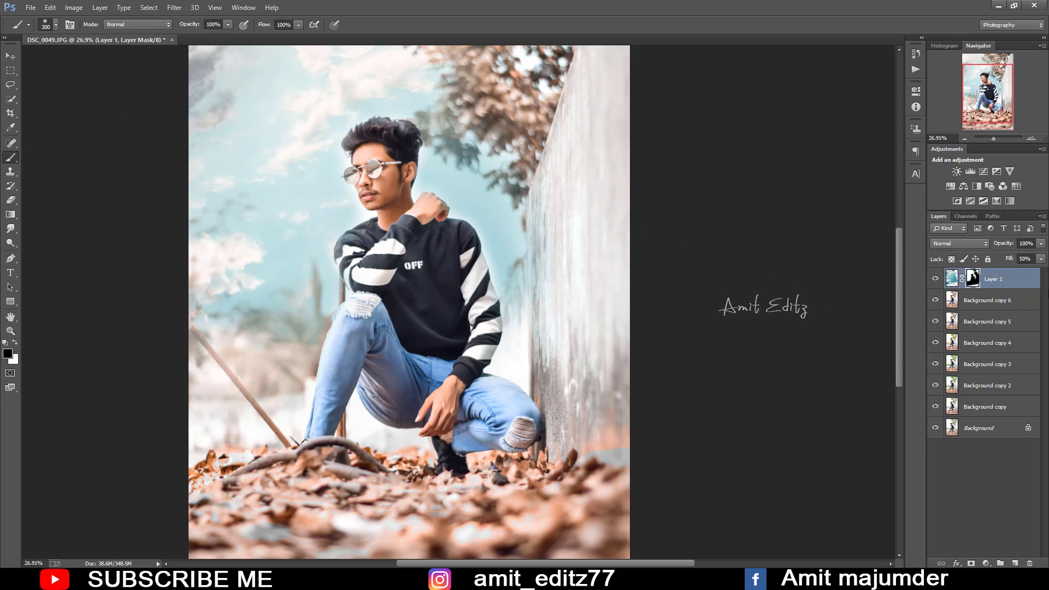
- Raise Layer 1's fill to 47%
click(1041, 260)
drag(1013, 273, 1013, 273)
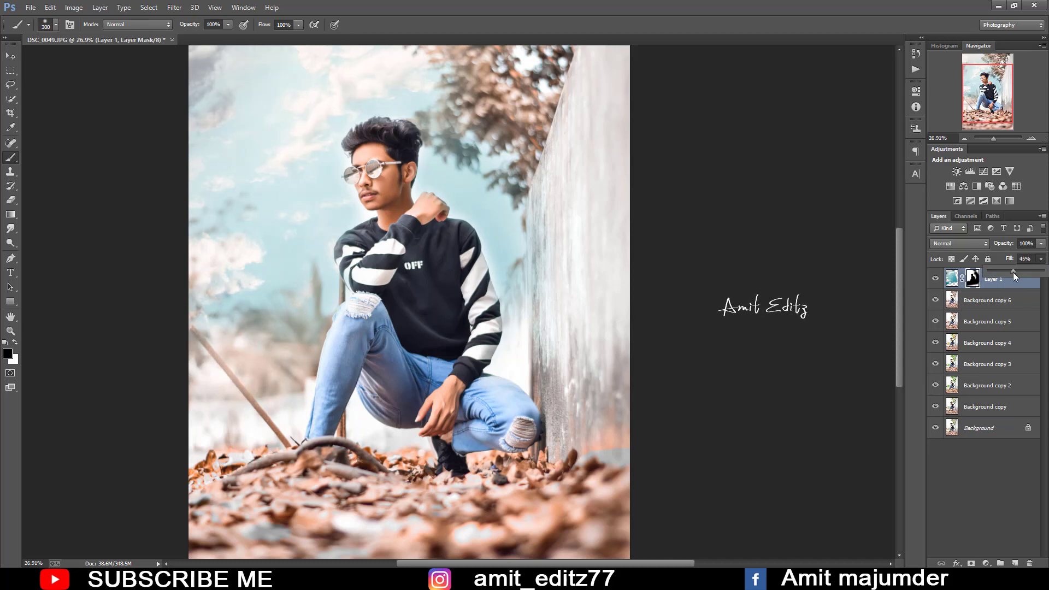
scroll(563, 285, down, 2)
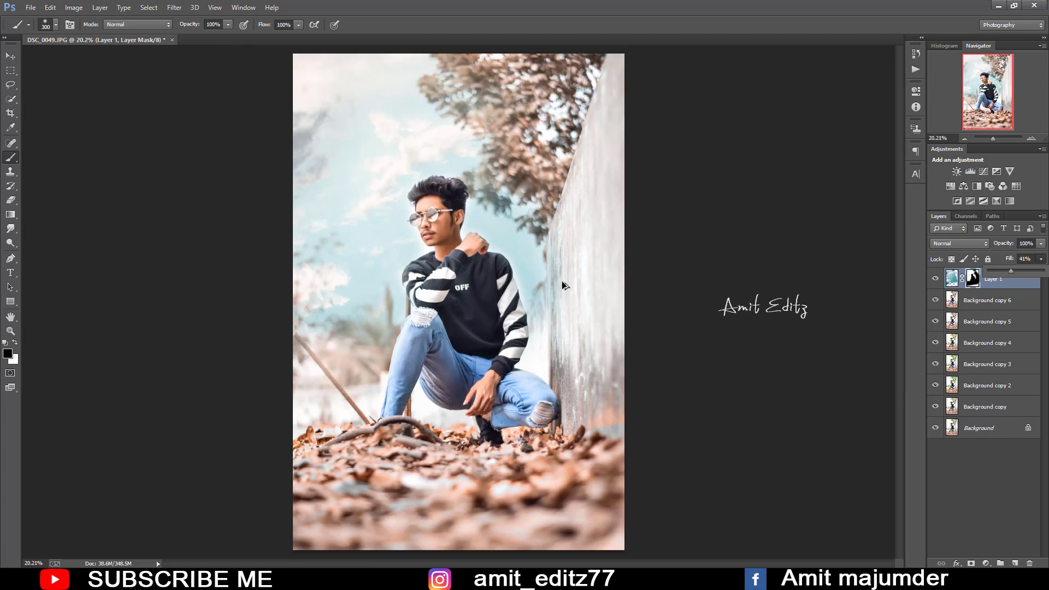
- Paint Layer 1's mask with an enlarged brush to remove sky tint from the foliage and wall
click(228, 25)
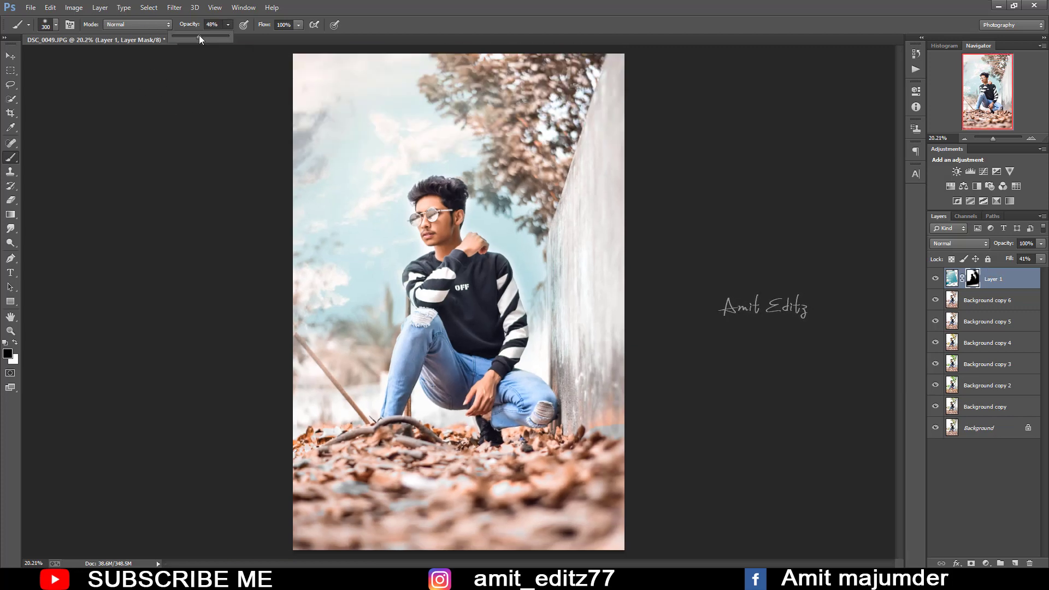
key(bracketright)
key(bracketright)
key(bracketright)
drag(306, 330, 350, 339)
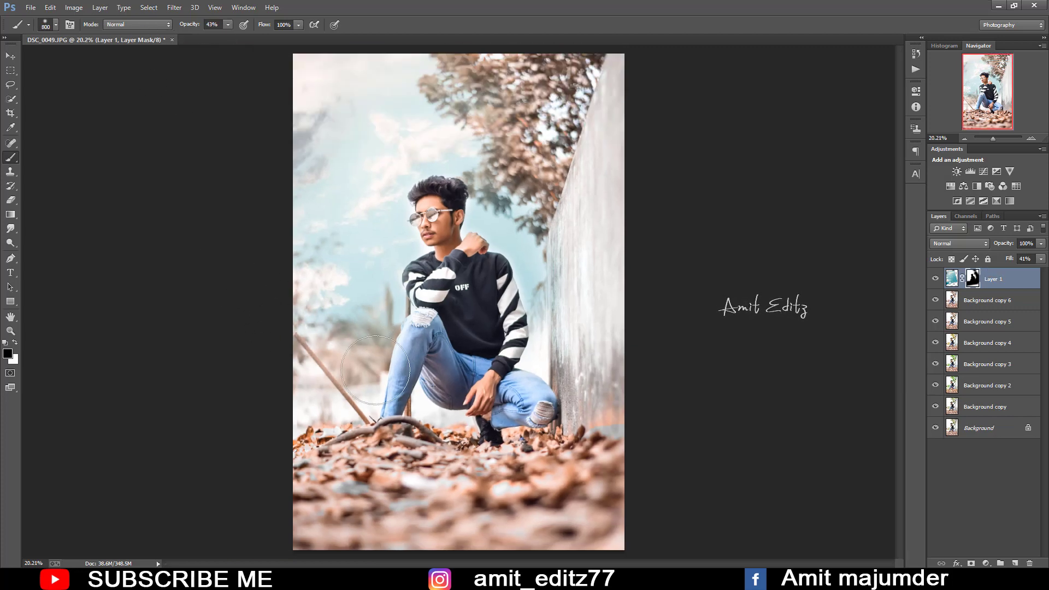
click(562, 266)
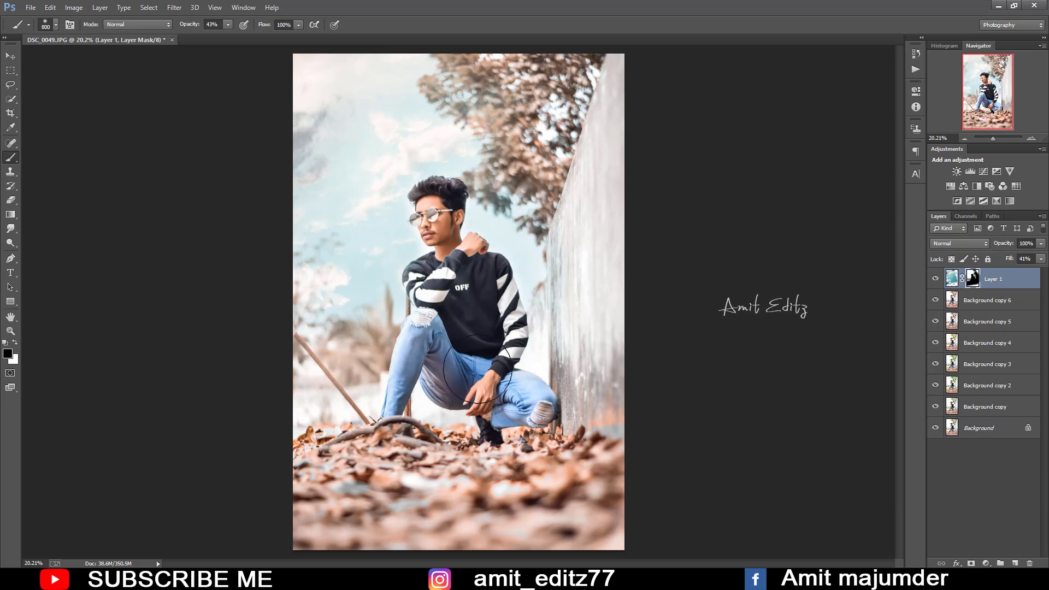
drag(485, 140, 499, 164)
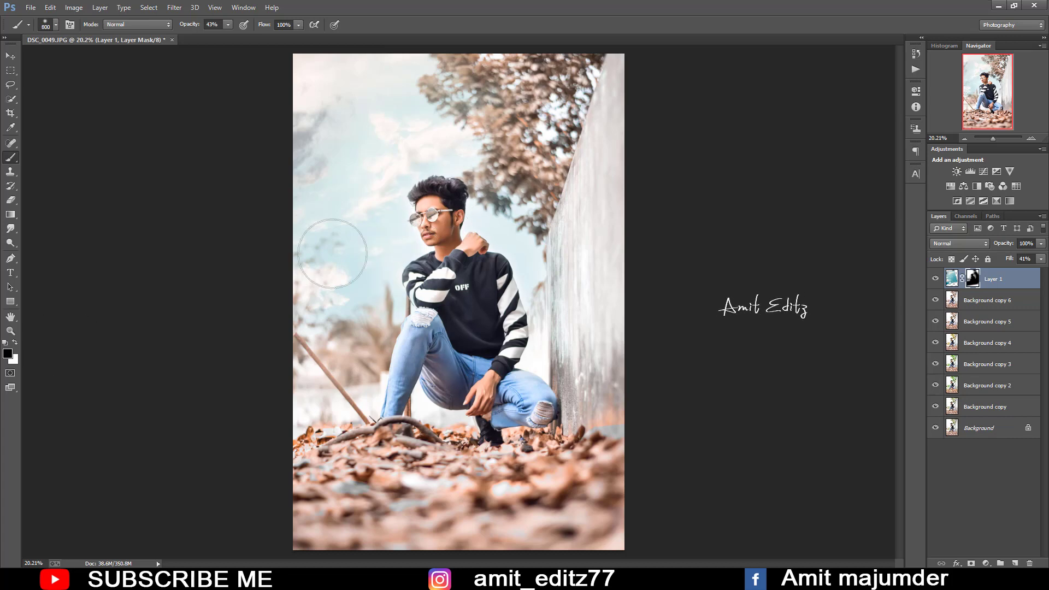
scroll(332, 254, up, 2)
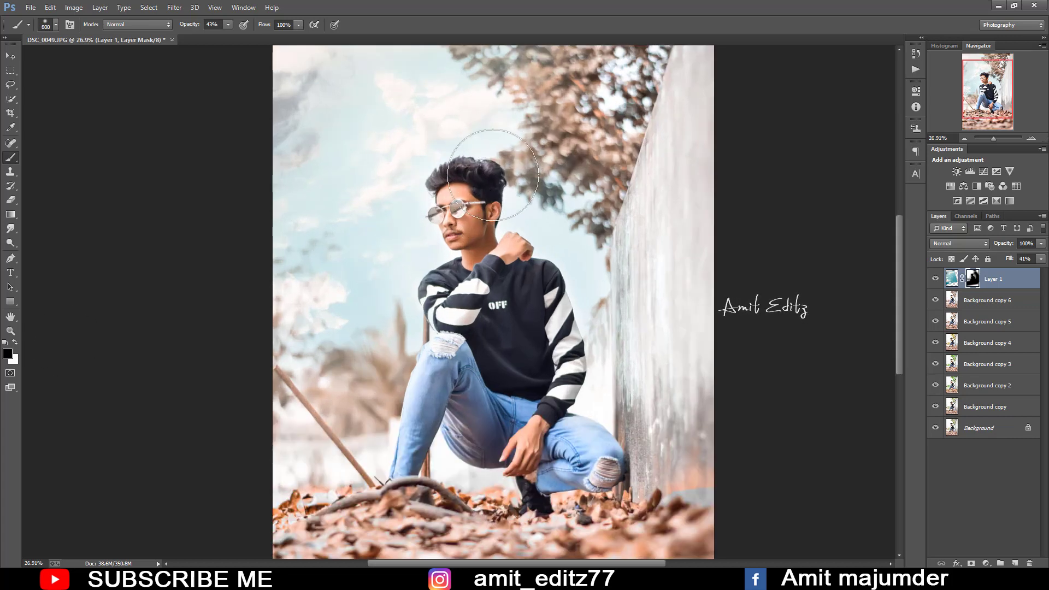
drag(558, 227, 529, 186)
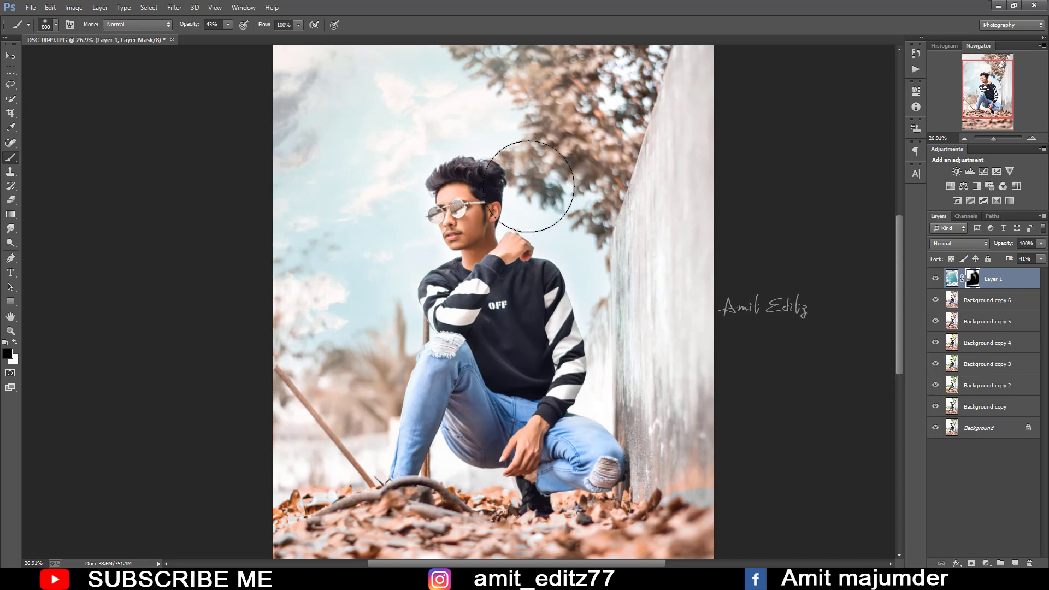
- Lower the brush opacity to 22% and soften the sky left of the man's head
click(228, 25)
drag(227, 37, 219, 38)
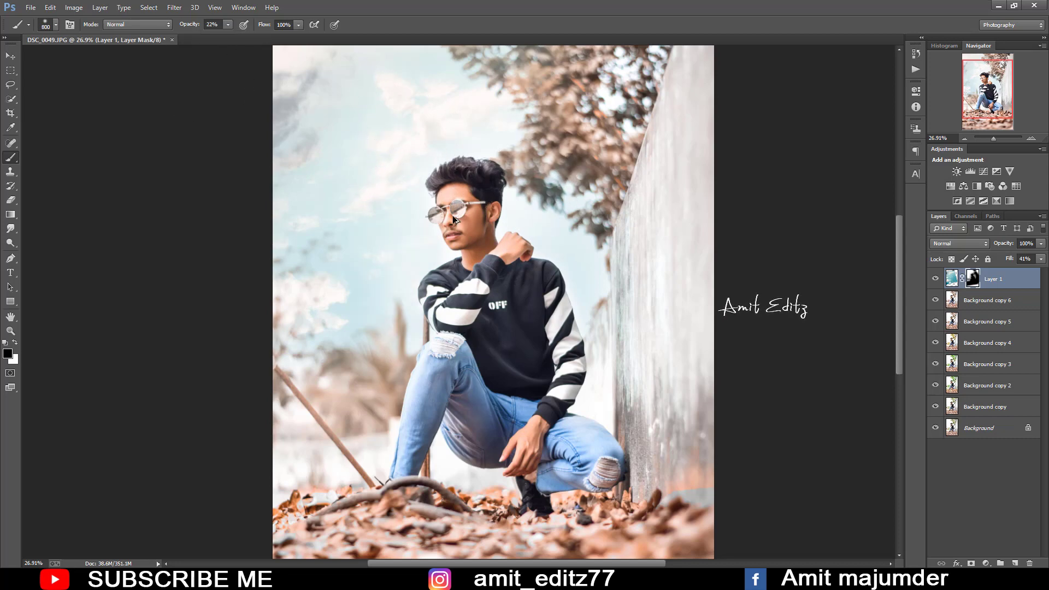
scroll(454, 219, down, 1)
scroll(411, 309, down, 1)
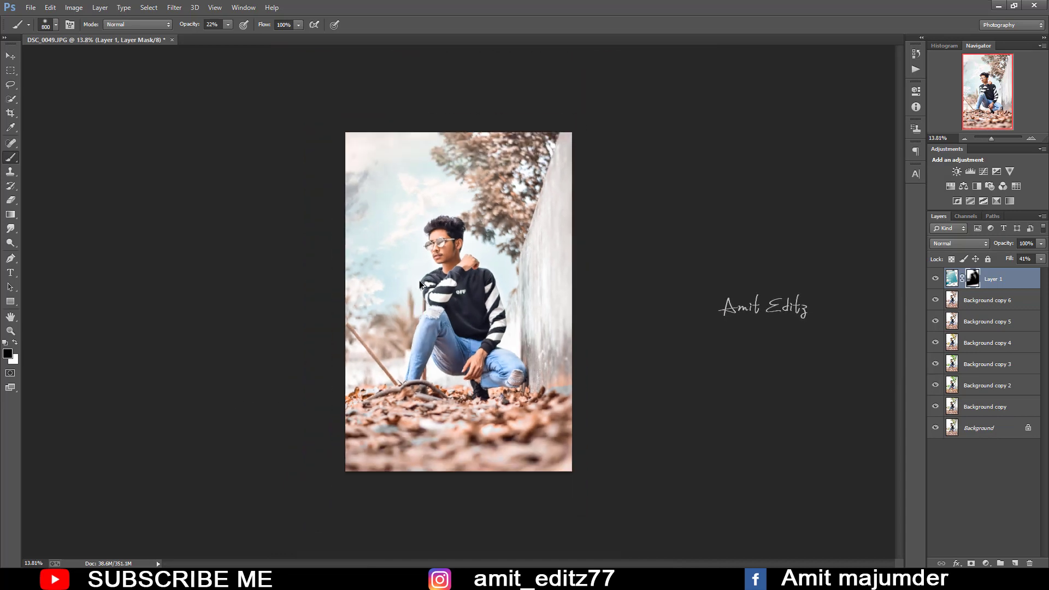
scroll(420, 284, up, 1)
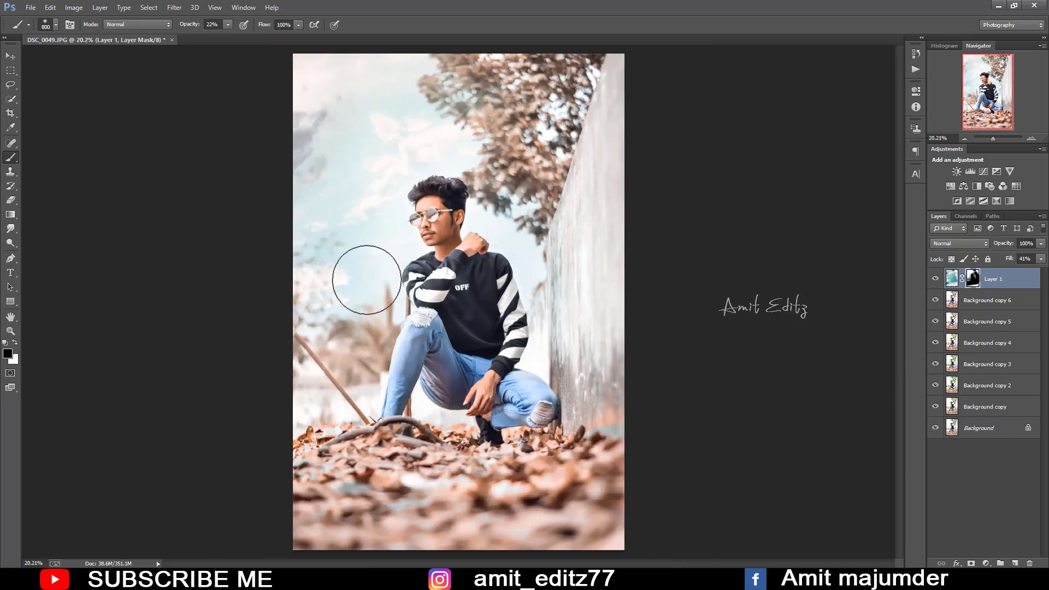
drag(366, 280, 402, 218)
scroll(325, 419, up, 1)
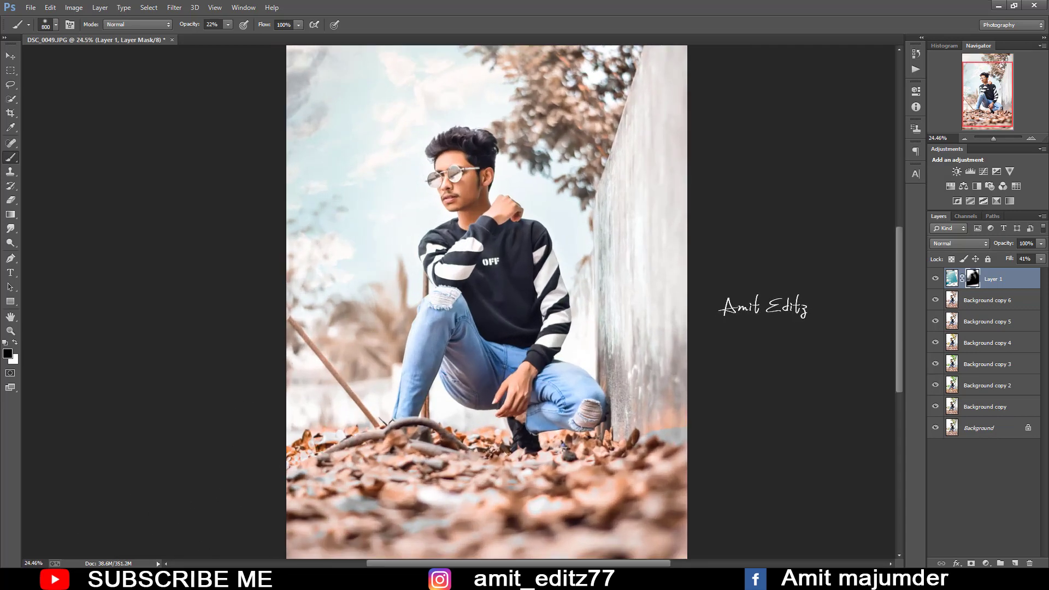
- Switch to white at 15% brush opacity, resize the brush to 700, and fit the photo on screen
click(17, 343)
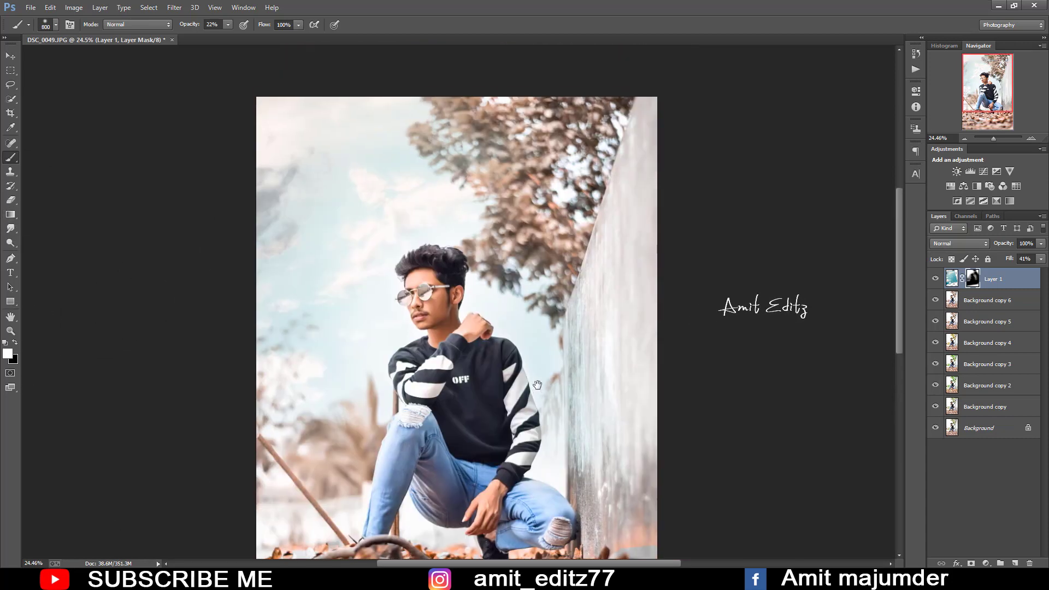
drag(602, 282, 571, 332)
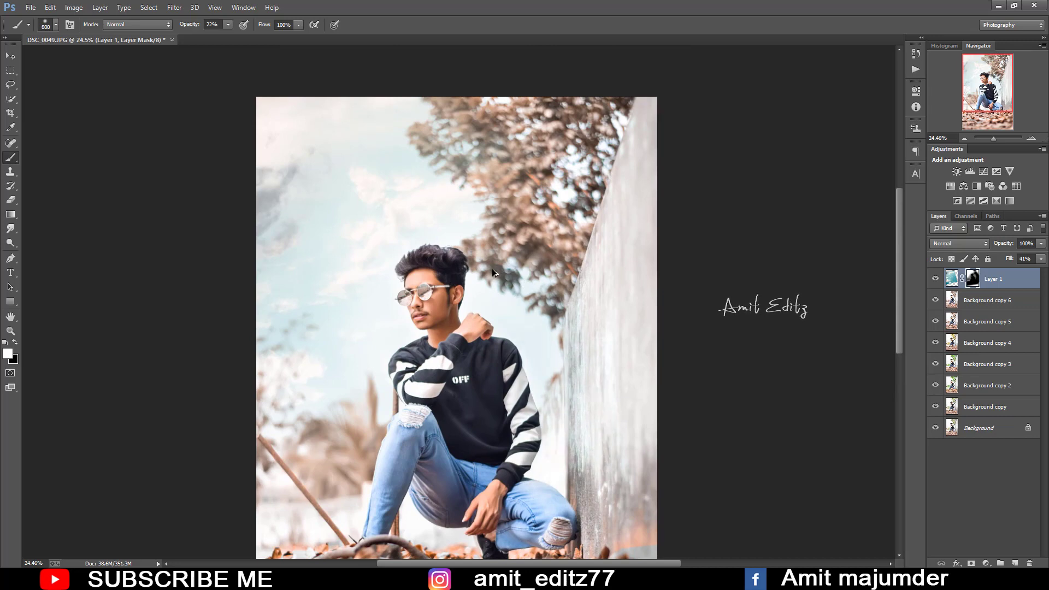
key(bracketleft)
key(bracketleft)
key(bracketleft)
click(228, 24)
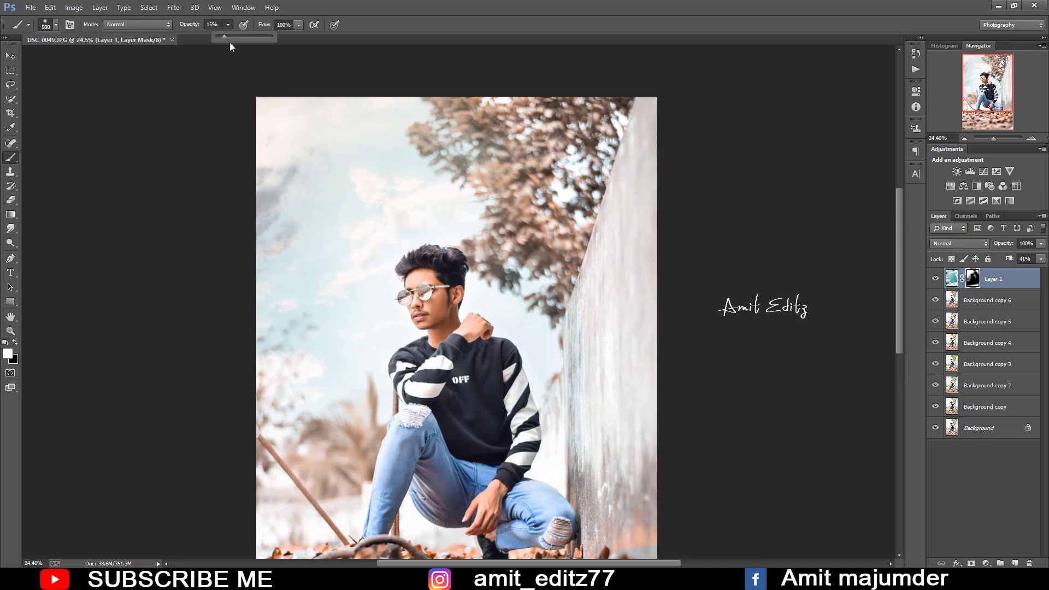
click(470, 224)
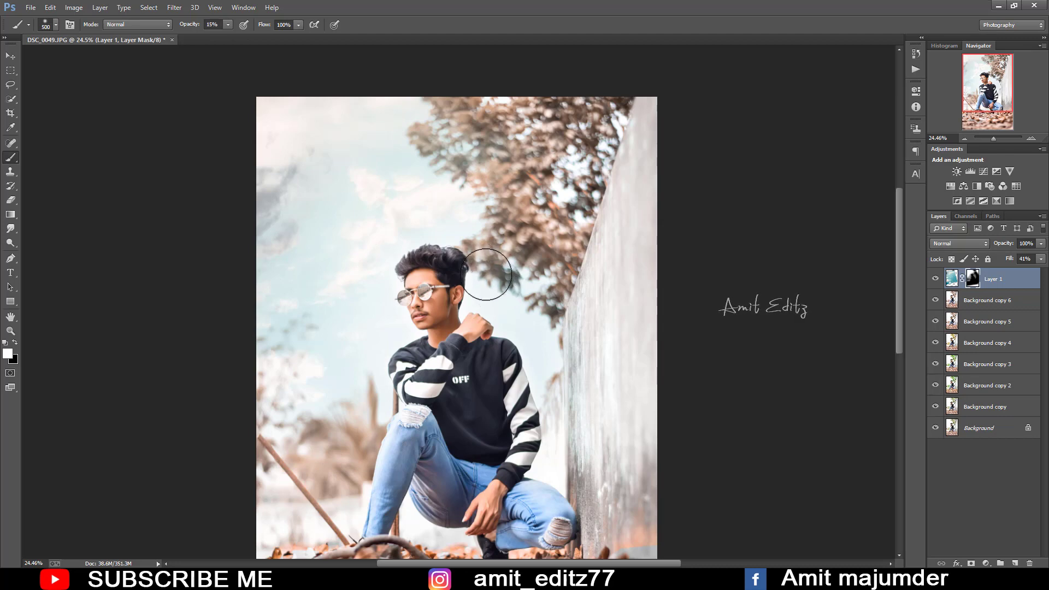
key(bracketright)
key(bracketright)
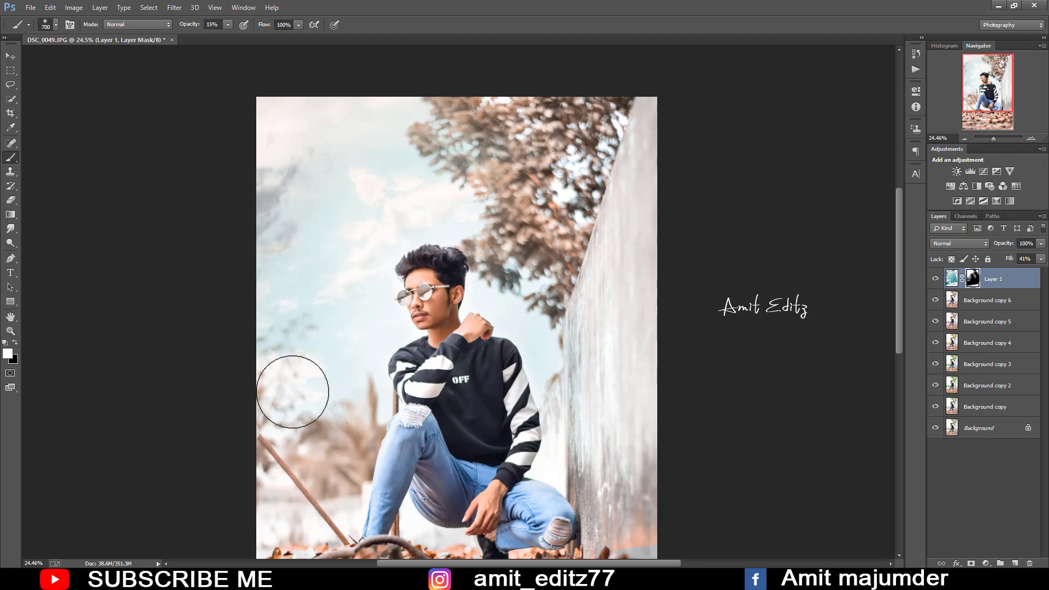
key(ctrl+minus)
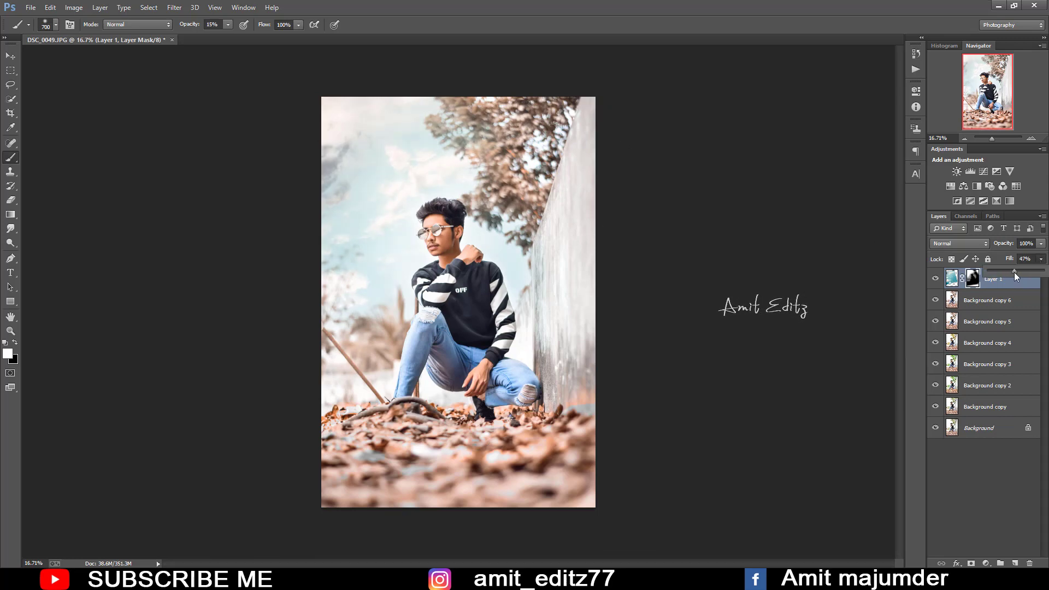
click(9, 114)
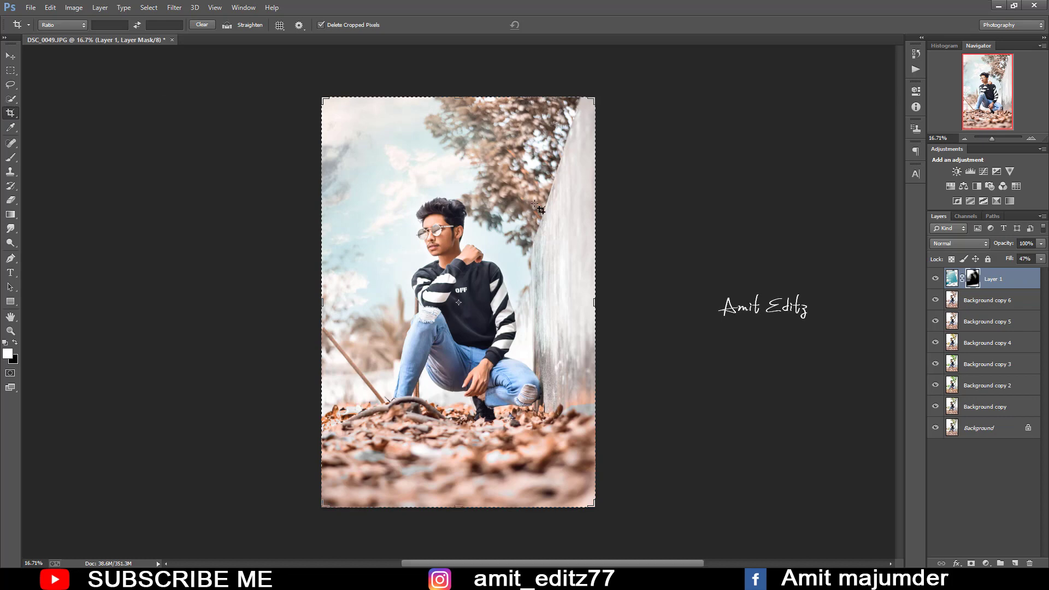
click(9, 57)
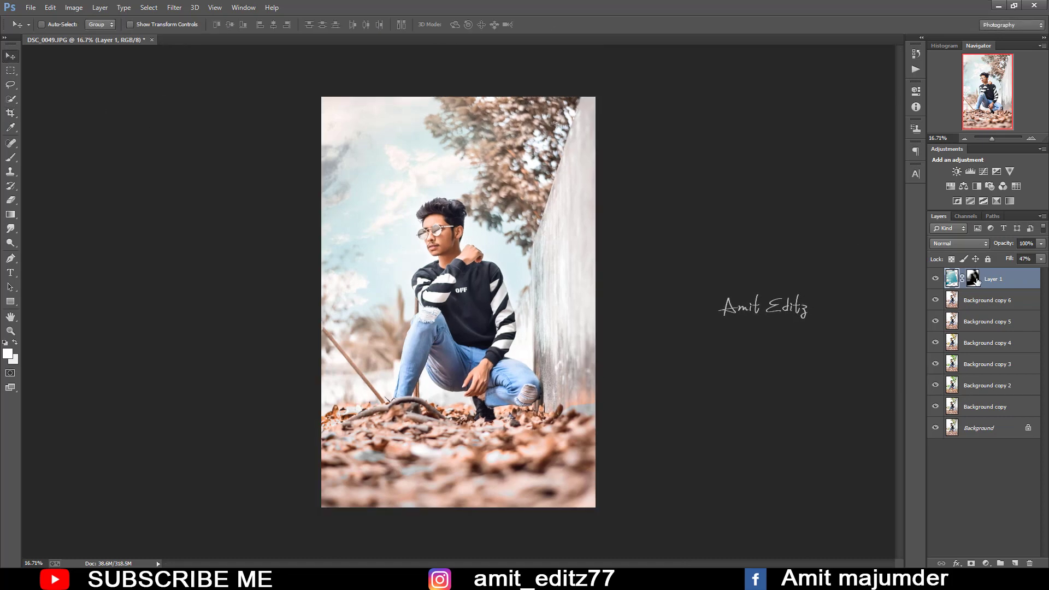
- Apply Layer 1's mask and merge Background copy 6 into Layer 1
right_click(975, 280)
click(956, 314)
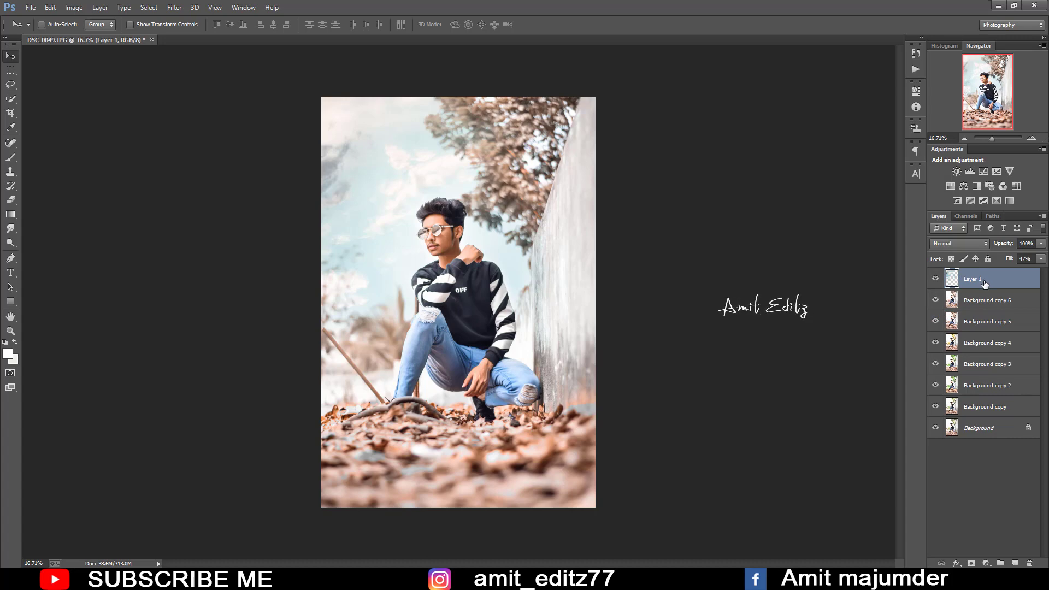
right_click(991, 302)
click(900, 392)
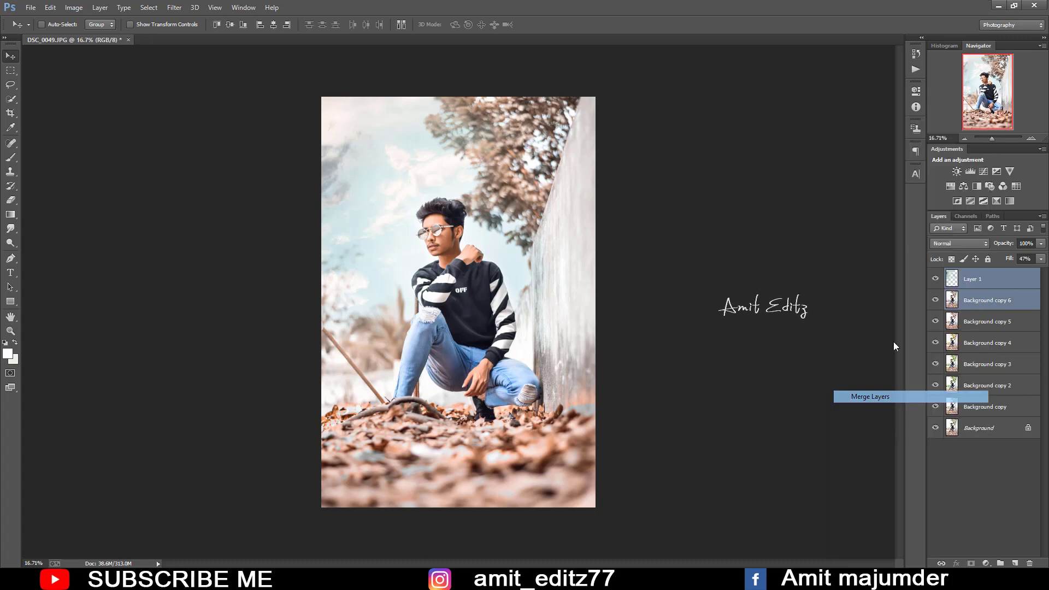
- Duplicate the merged Layer 1 as Layer 1 copy
scroll(414, 214, down, 2)
scroll(419, 208, up, 3)
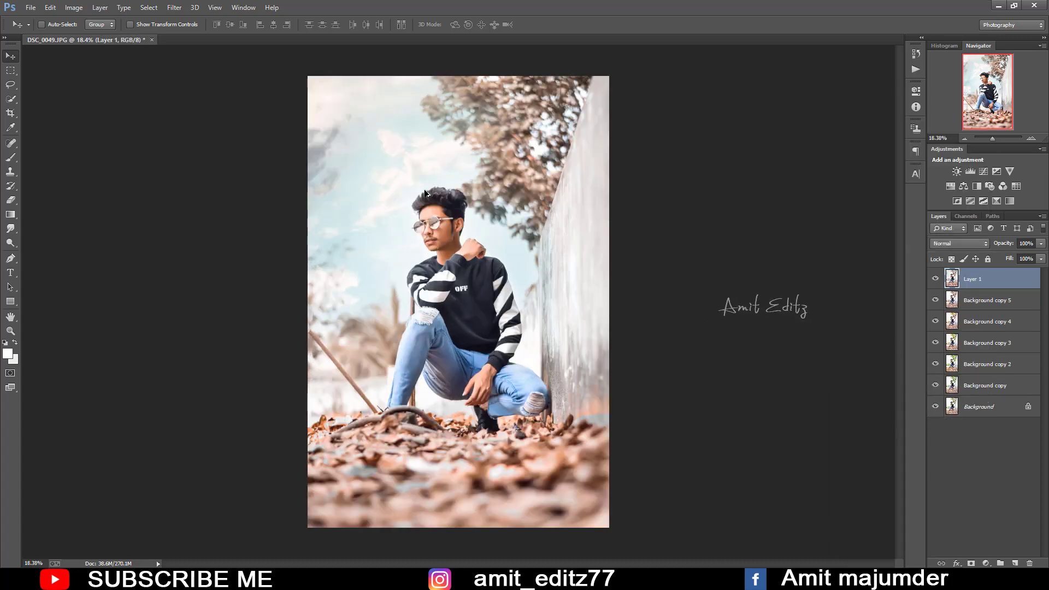
scroll(422, 200, up, 1)
scroll(427, 193, up, 1)
scroll(426, 191, up, 5)
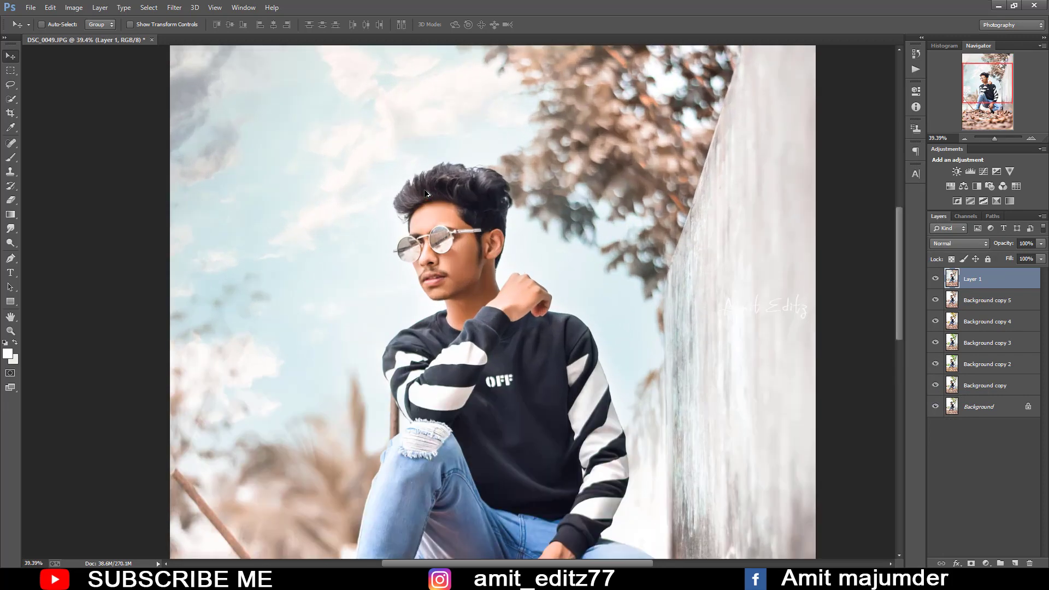
scroll(425, 192, down, 6)
scroll(424, 191, down, 4)
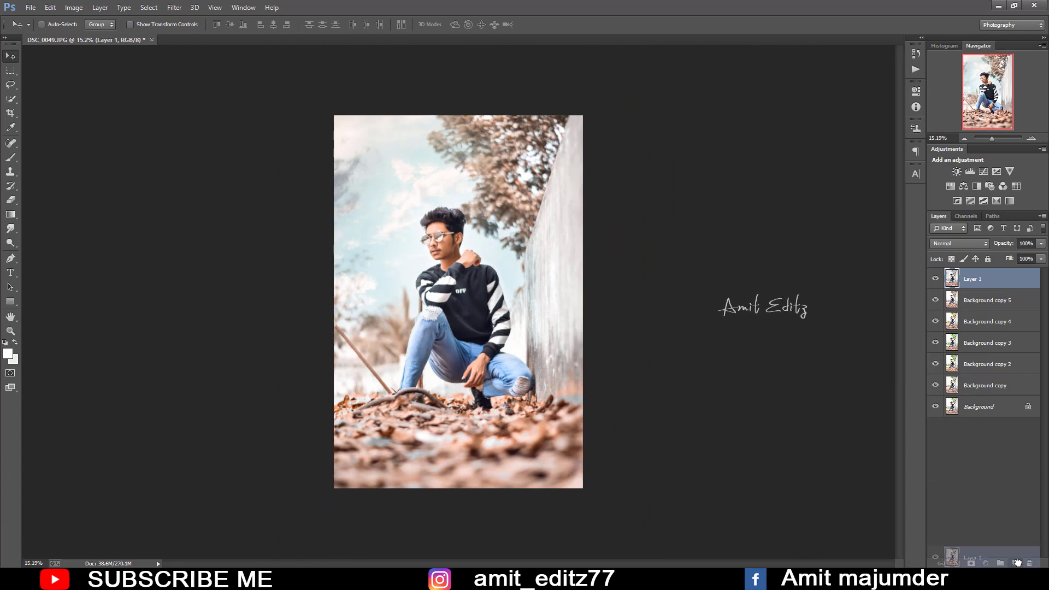
drag(1005, 283, 1015, 563)
- Apply the Camera Raw filter to Layer 1 copy, slightly raising contrast and lifting shadows to +10
click(174, 8)
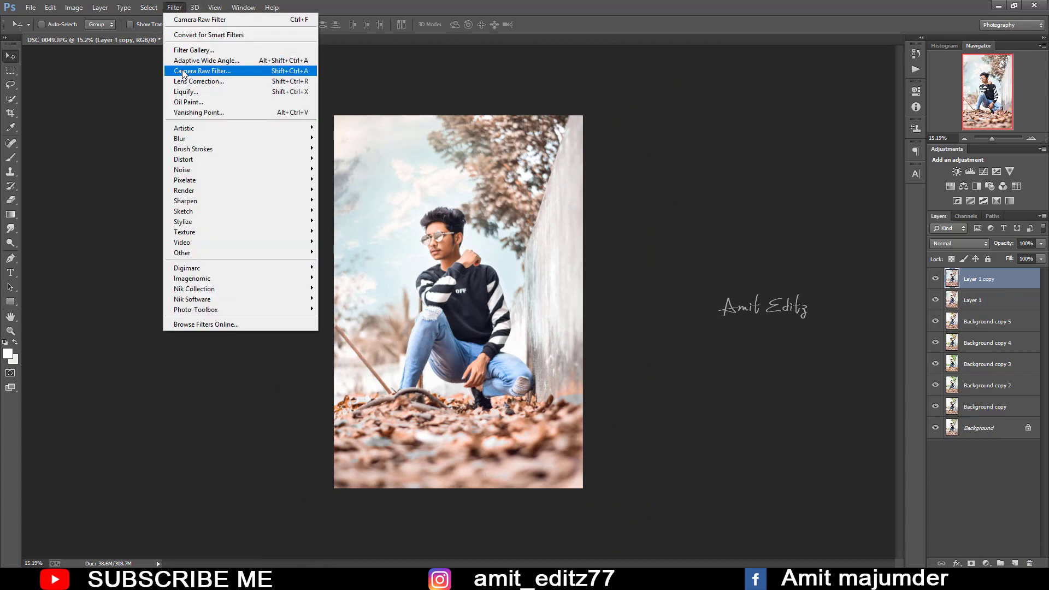
click(216, 71)
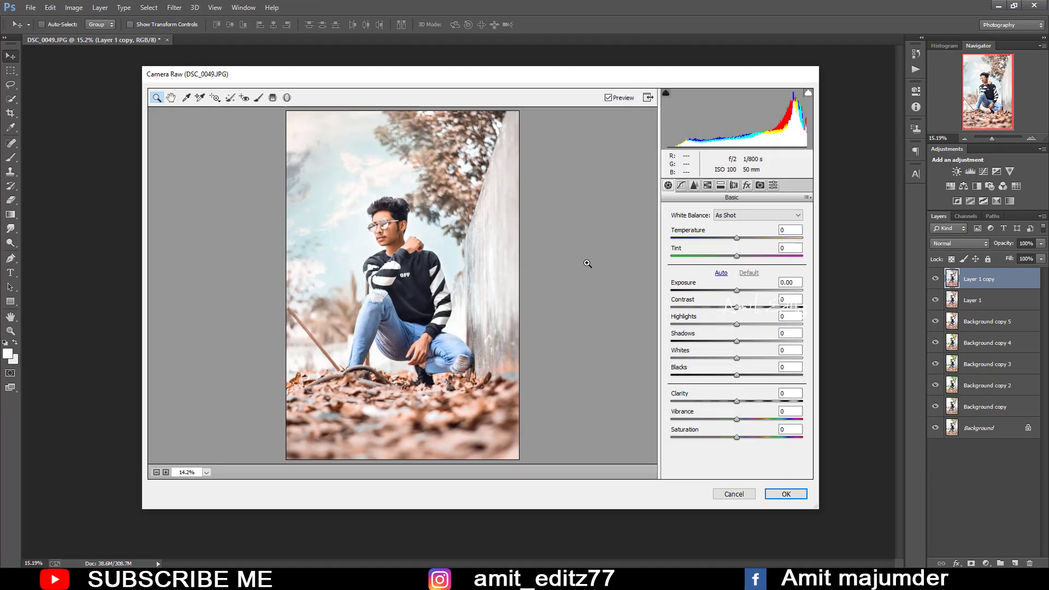
mouse_move(734, 307)
mouse_down()
mouse_move(748, 310)
mouse_move(722, 325)
mouse_move(715, 358)
mouse_move(769, 376)
mouse_up()
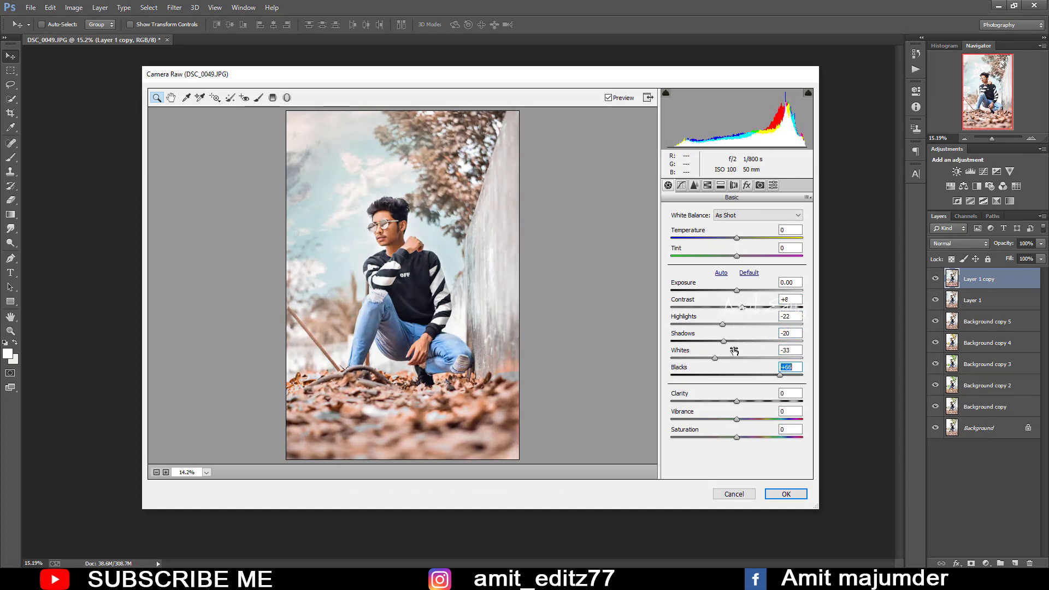
drag(724, 341, 746, 342)
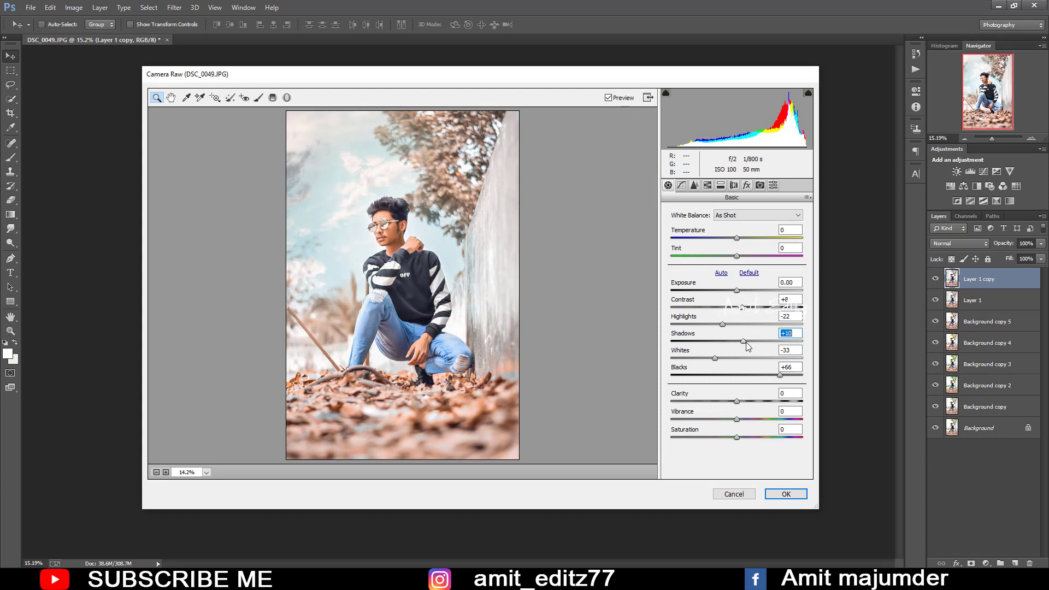
- Shift the Yellows hue to -100 and push the Aquas hue to its extreme
click(721, 186)
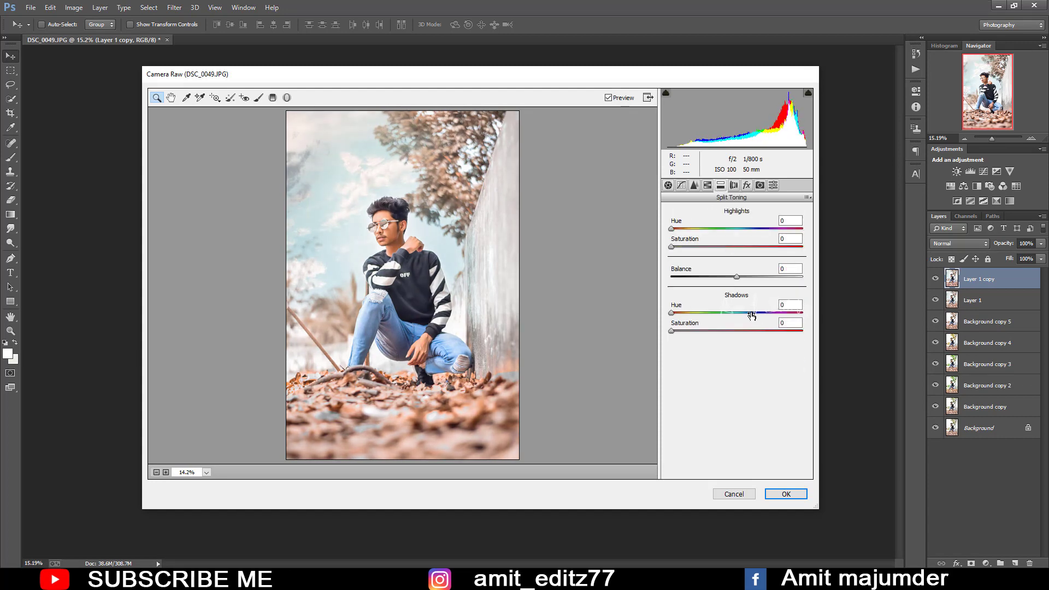
click(708, 186)
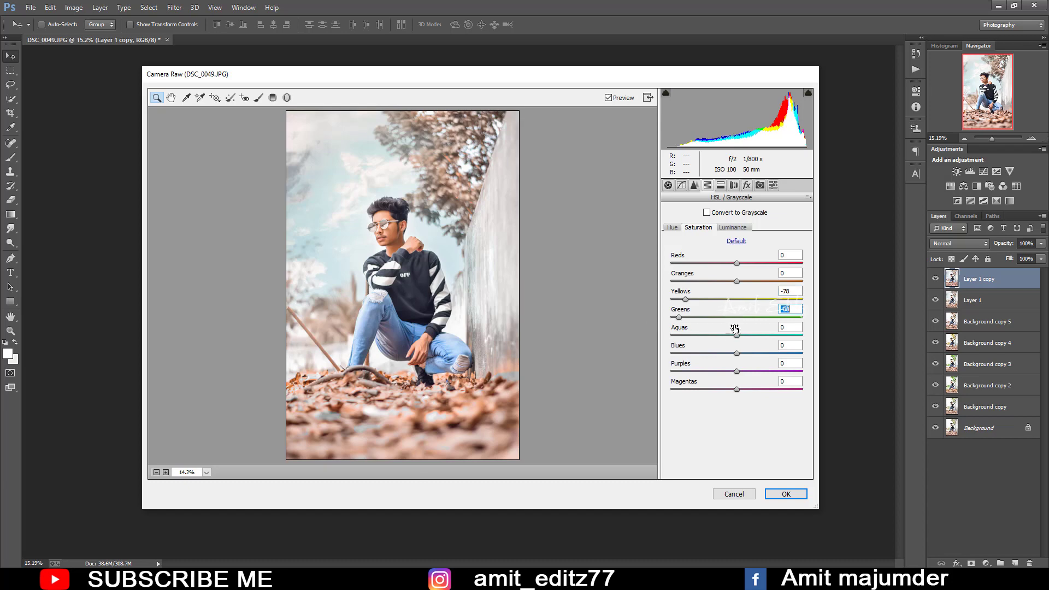
click(672, 227)
drag(737, 299, 650, 299)
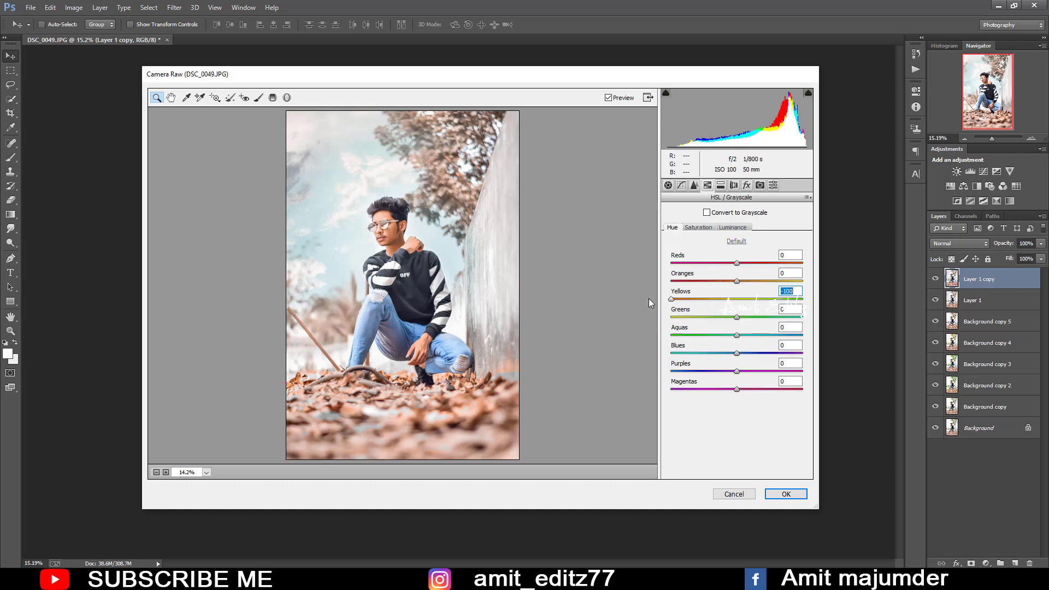
mouse_move(736, 334)
mouse_down()
mouse_move(655, 331)
mouse_move(804, 343)
mouse_up()
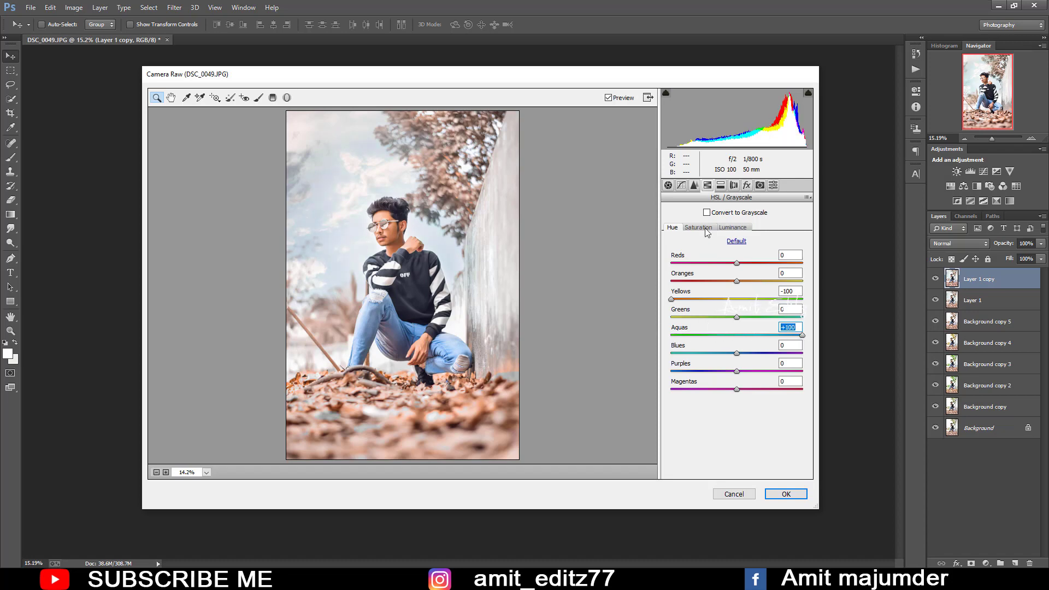
- Desaturate Aquas to -100 and Blues, set the Aquas hue to -26, and add a -33 vignette
click(698, 227)
drag(737, 334, 655, 349)
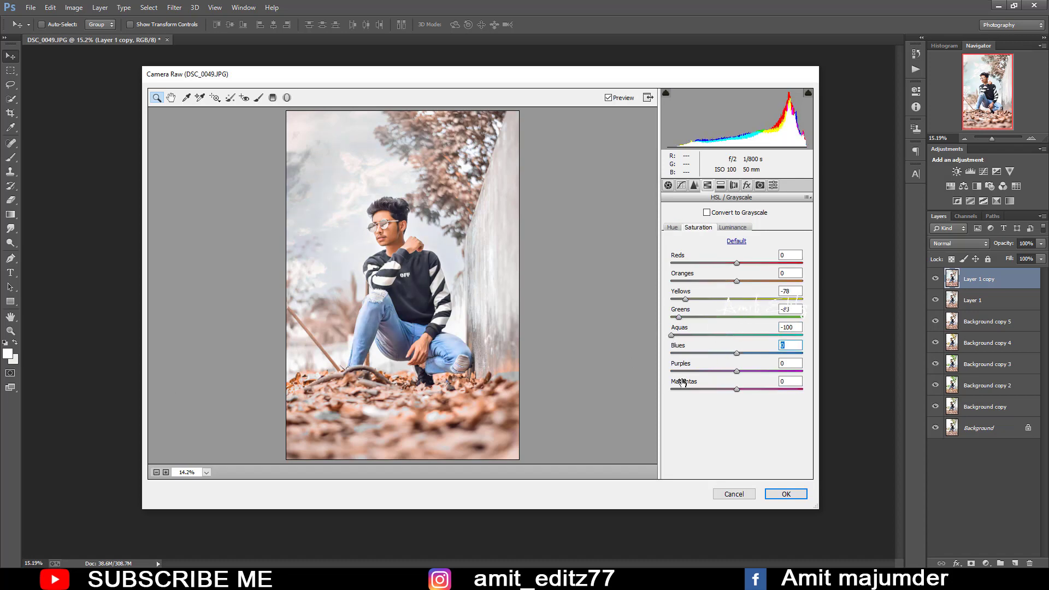
drag(737, 353, 679, 353)
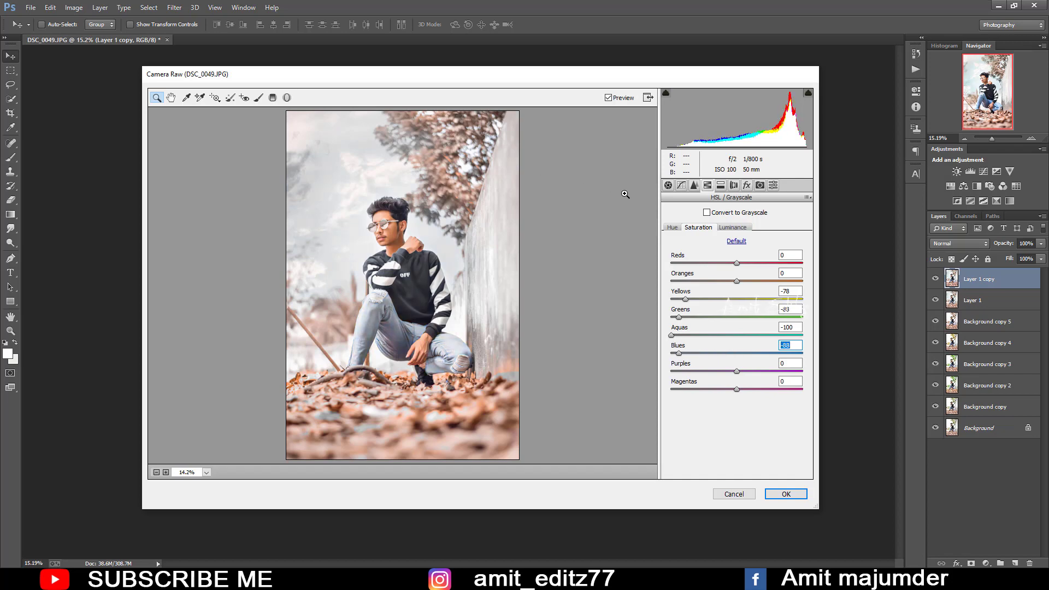
click(673, 228)
drag(732, 335, 720, 334)
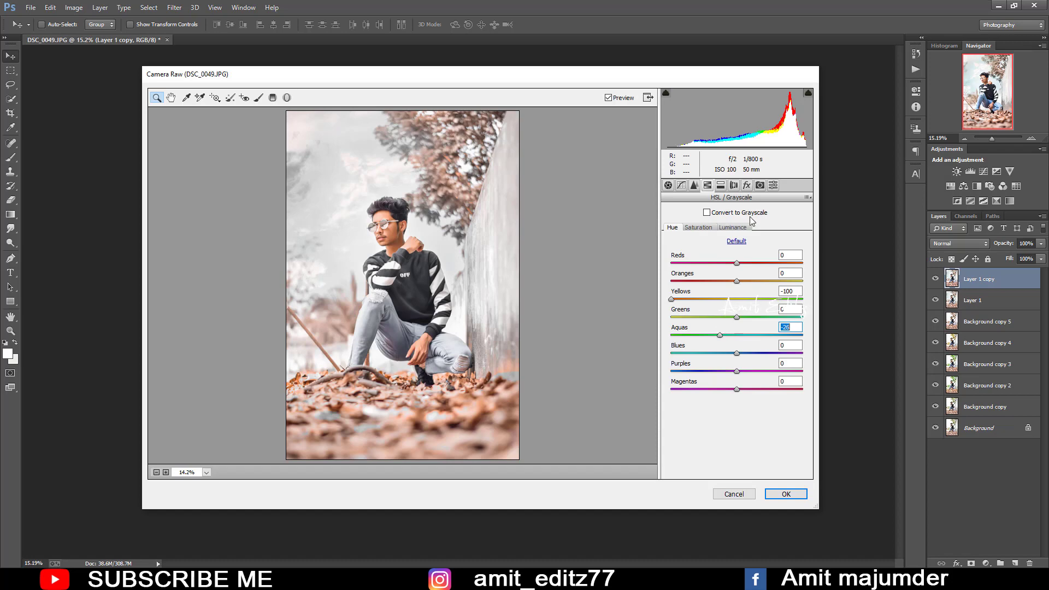
click(747, 186)
mouse_move(725, 319)
mouse_down()
mouse_move(710, 328)
mouse_move(742, 345)
mouse_move(714, 327)
mouse_up()
- Set the vignette midpoint to 54 and lower Oranges saturation to -15
click(716, 327)
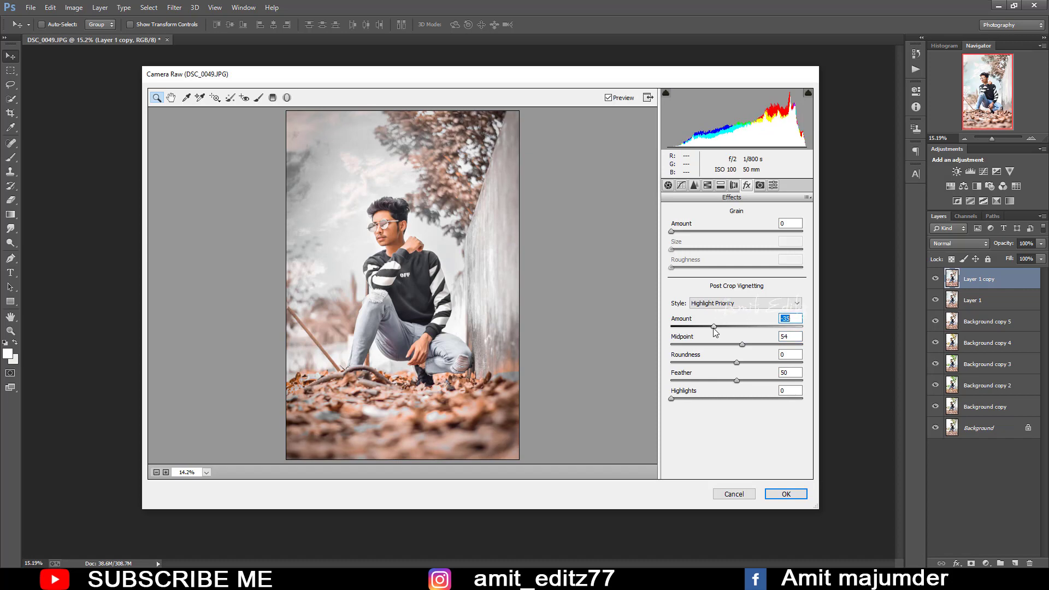
click(734, 185)
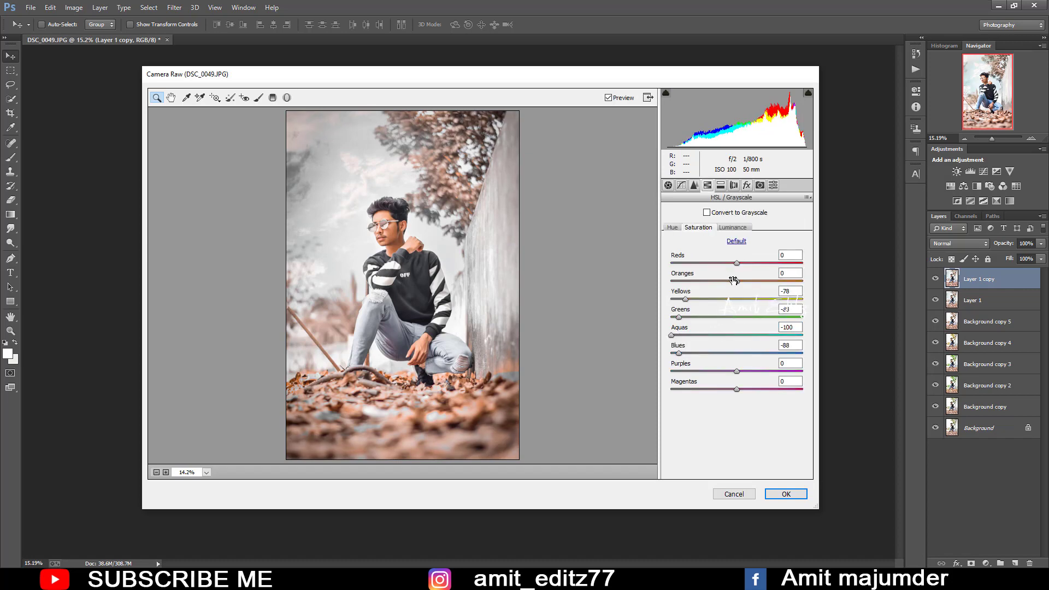
mouse_move(735, 281)
mouse_down()
mouse_move(741, 263)
mouse_move(724, 273)
mouse_move(746, 308)
mouse_up()
click(732, 227)
click(698, 227)
- Add clarity (+4) and vibrance, boost Blue Primary saturation, and apply the Camera Raw grade
click(668, 185)
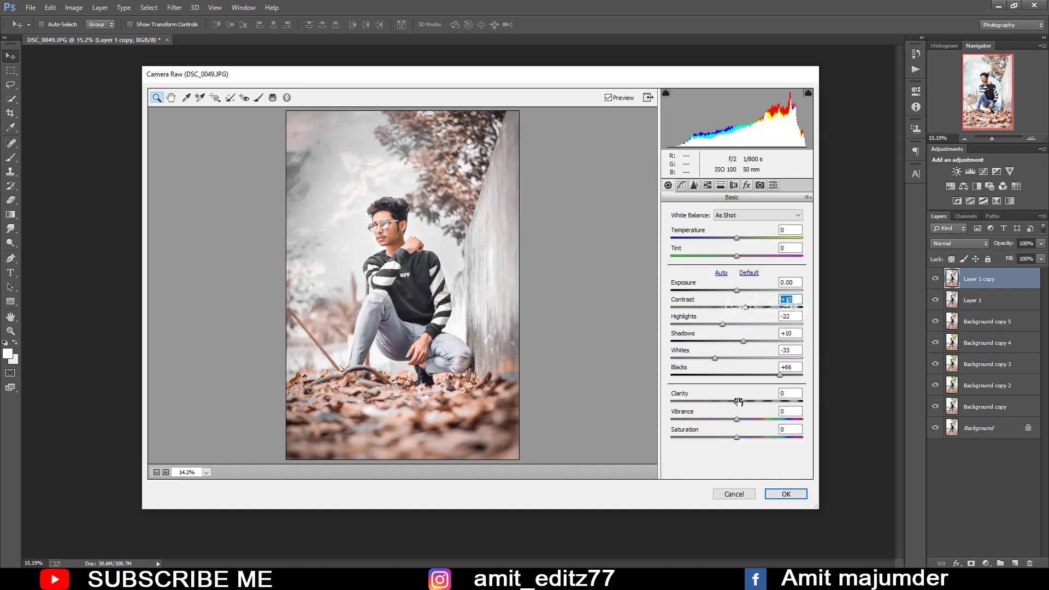
drag(737, 402, 743, 420)
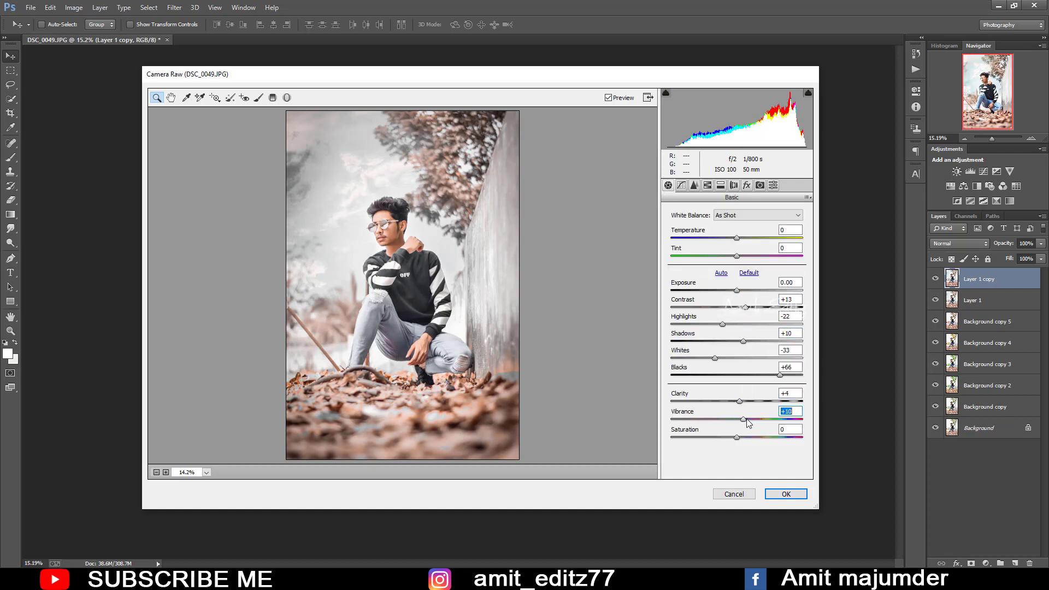
click(760, 185)
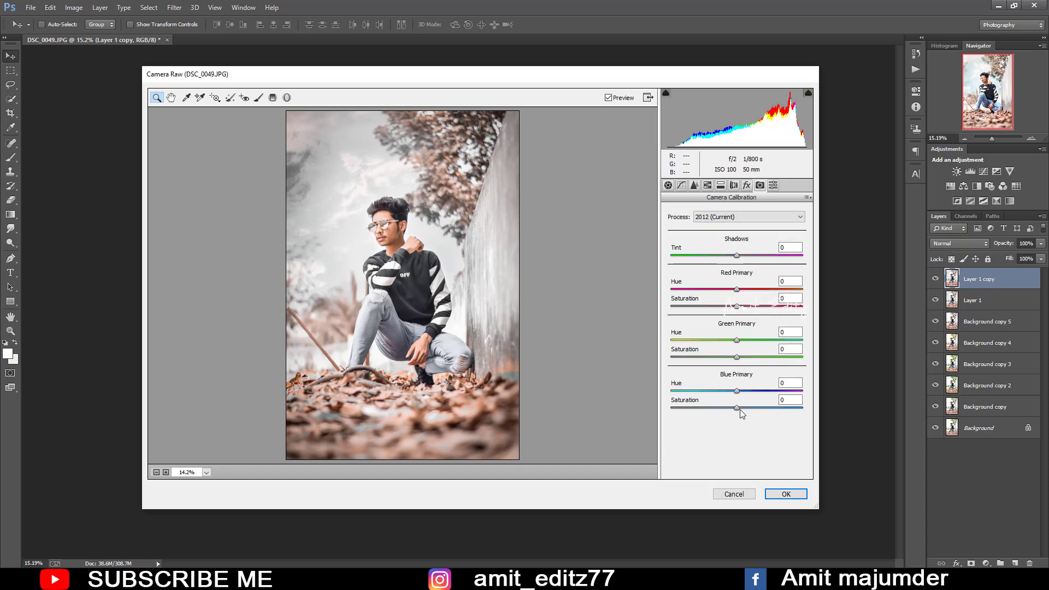
drag(738, 409, 757, 409)
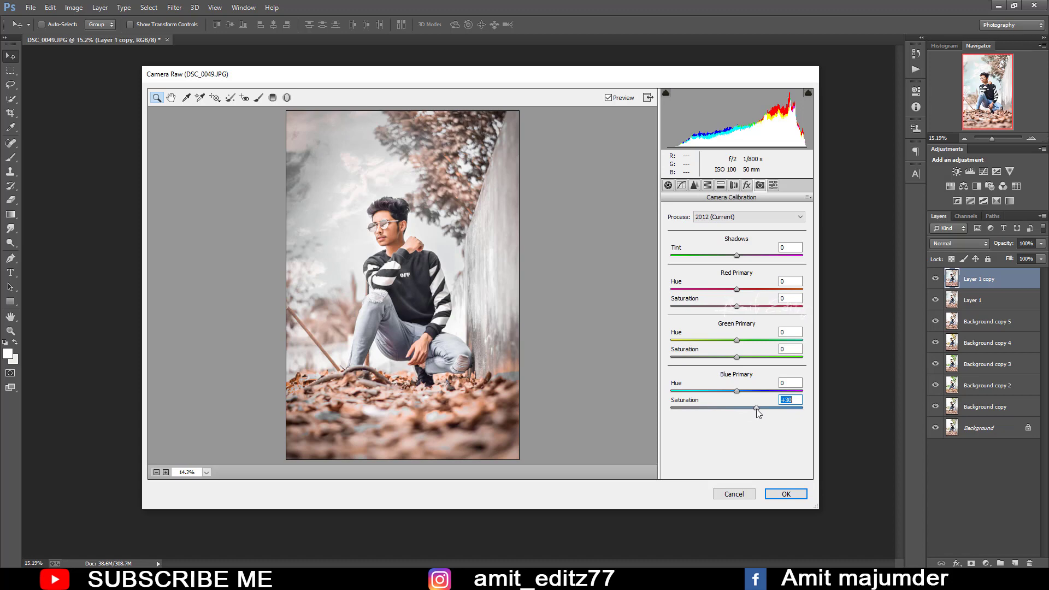
click(785, 493)
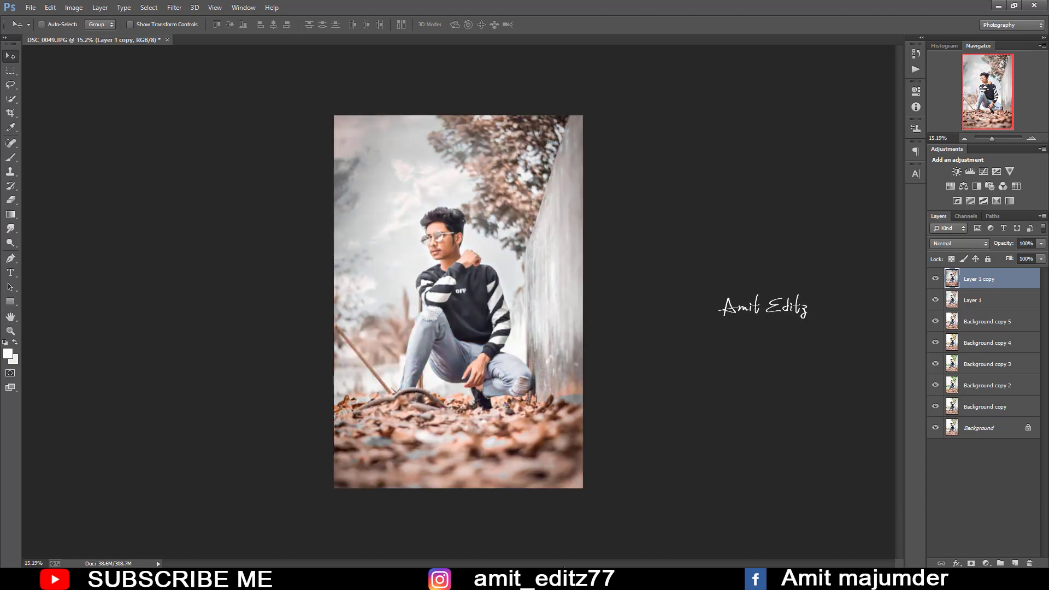
- Duplicate Layer 1 copy and add a Selective Color adjustment layer above it
scroll(430, 263, up, 3)
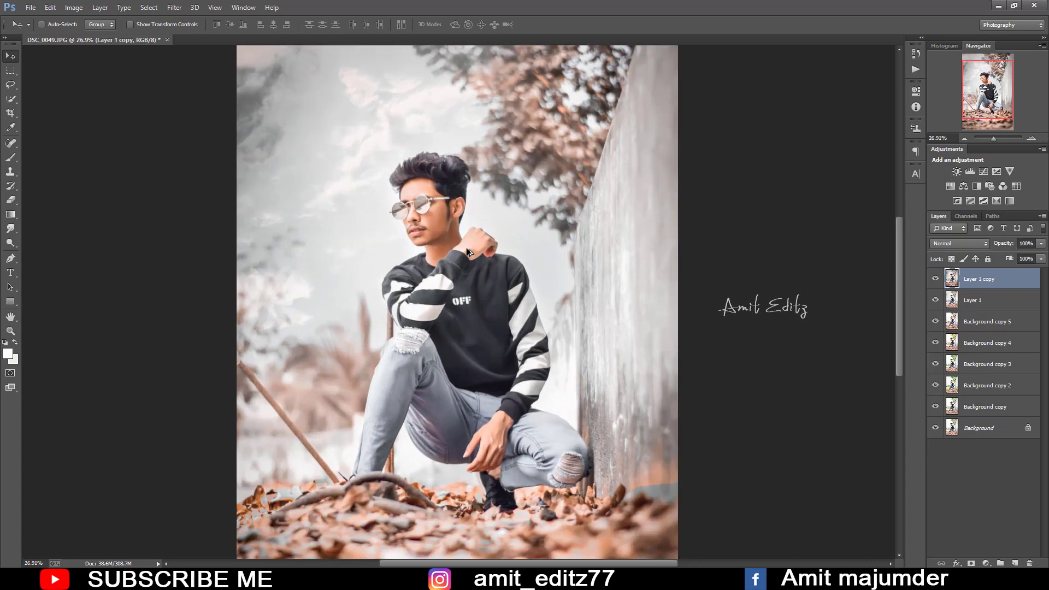
scroll(468, 252, down, 3)
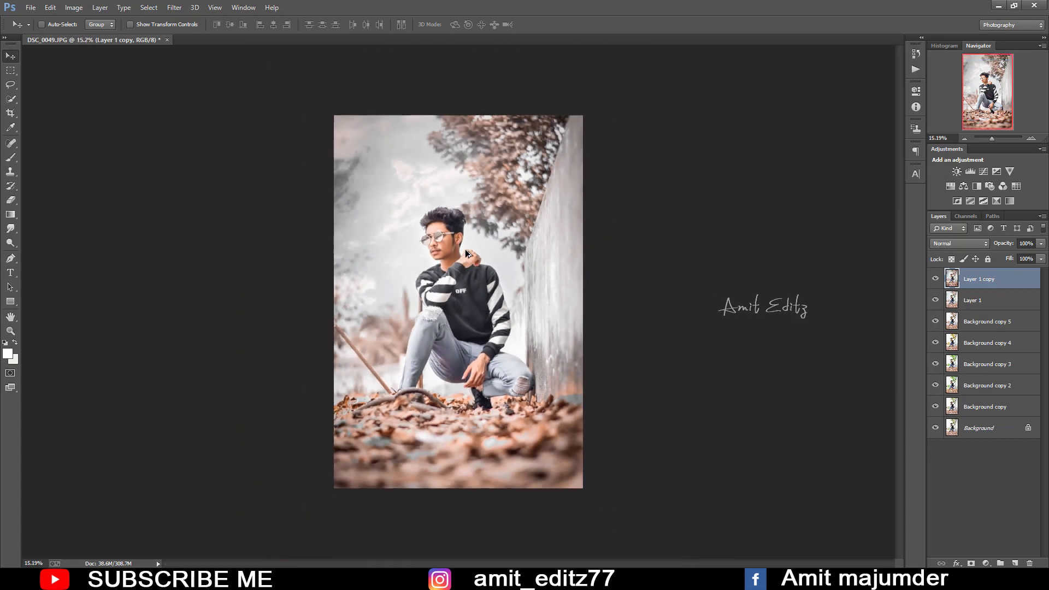
drag(1018, 282, 1015, 564)
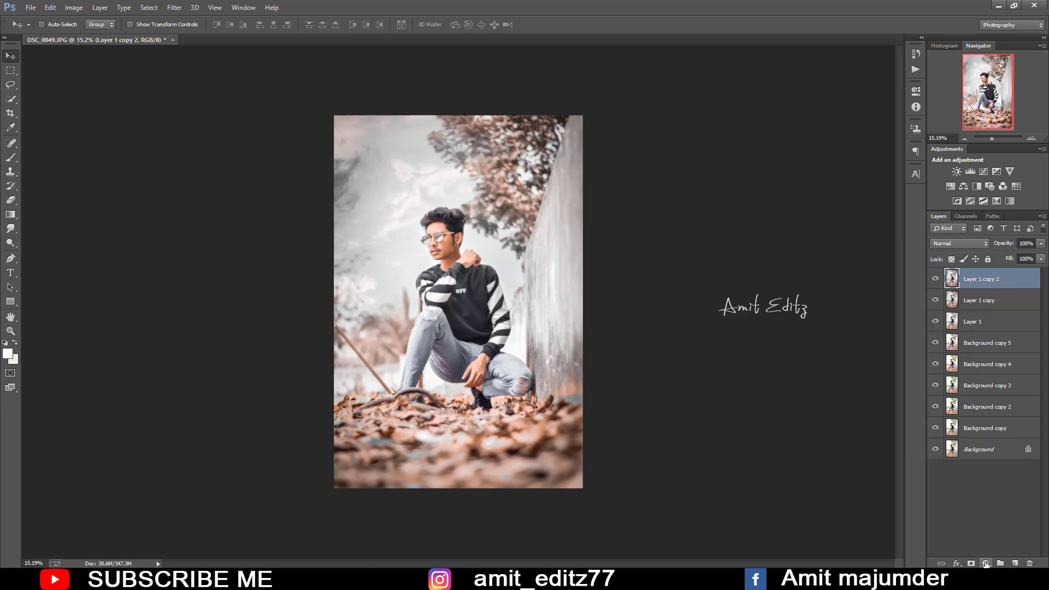
click(986, 564)
click(986, 554)
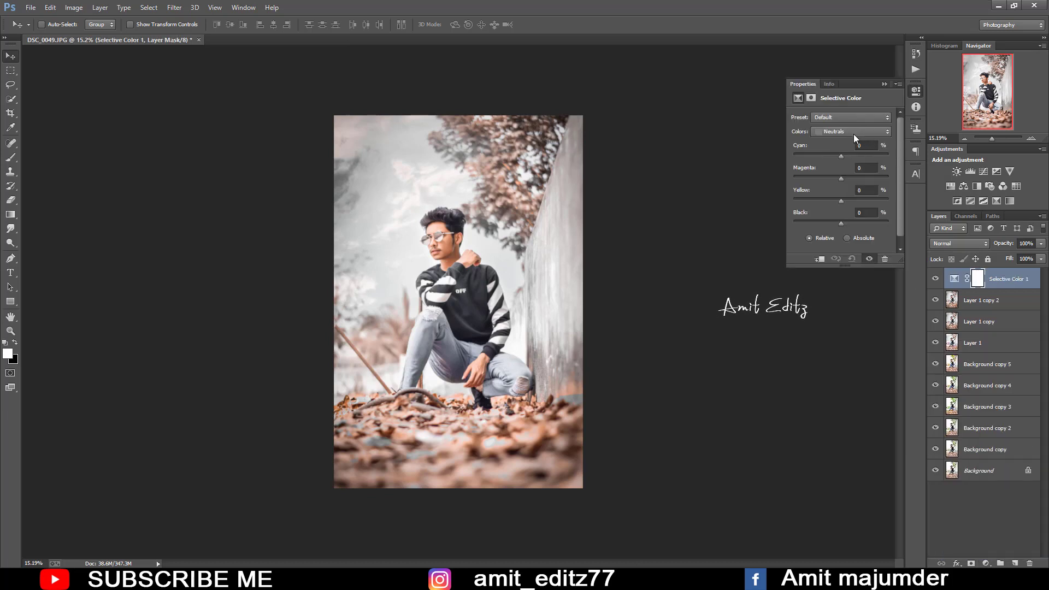
- Set Selective Color Neutrals to Cyan +6 and Magenta -10, then deepen the Blacks
click(855, 136)
click(854, 214)
click(848, 136)
click(848, 203)
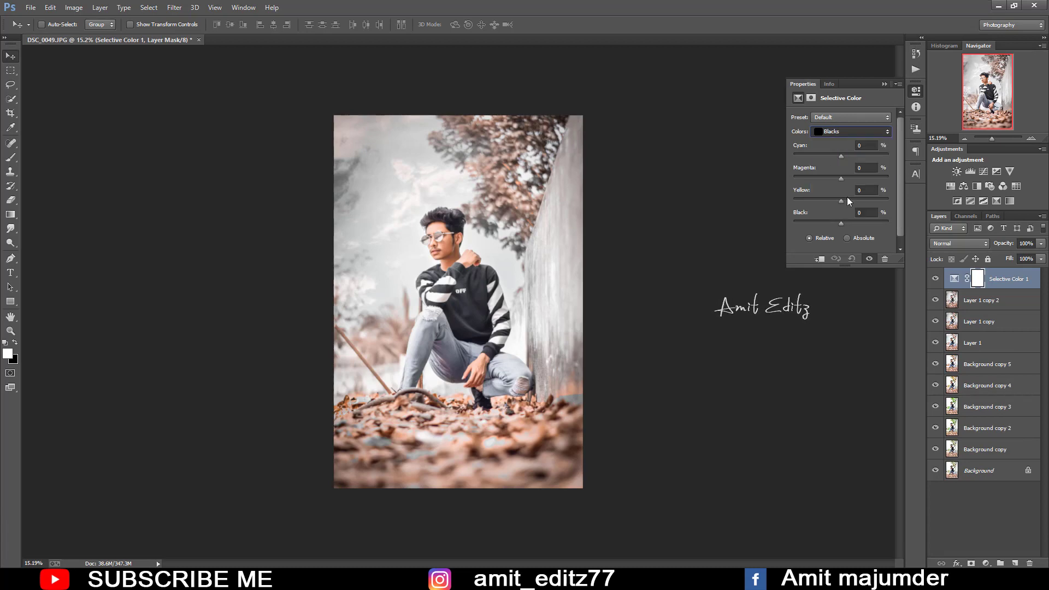
click(844, 156)
drag(841, 177, 838, 175)
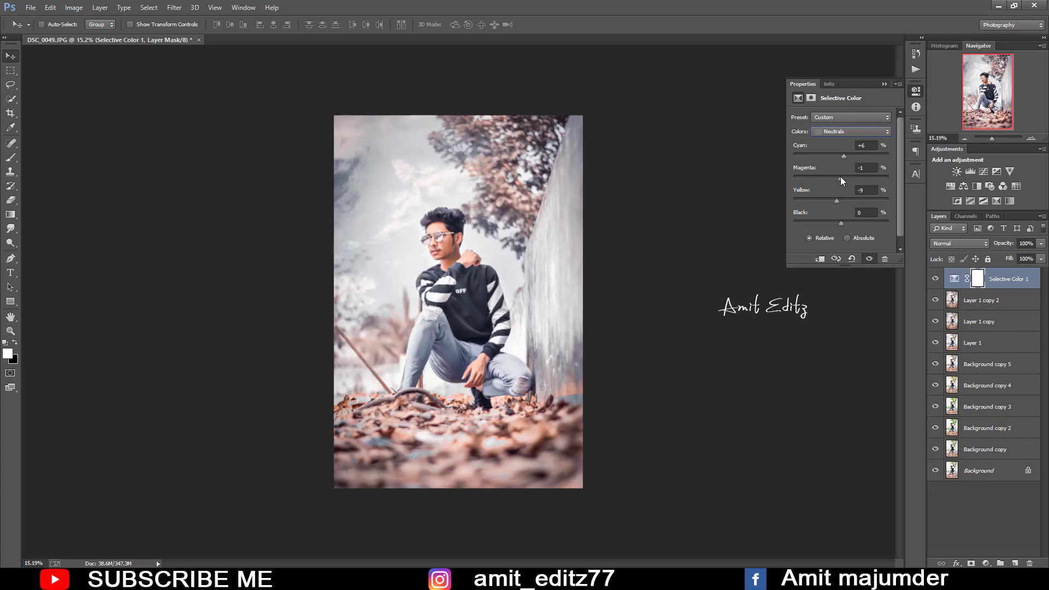
click(864, 131)
click(844, 214)
mouse_move(841, 224)
mouse_down()
mouse_move(851, 224)
mouse_move(844, 200)
mouse_up()
- Merge Selective Color 1 with Layer 1 copy 2 into one layer
click(884, 84)
ctrl+click(984, 300)
right_click(984, 303)
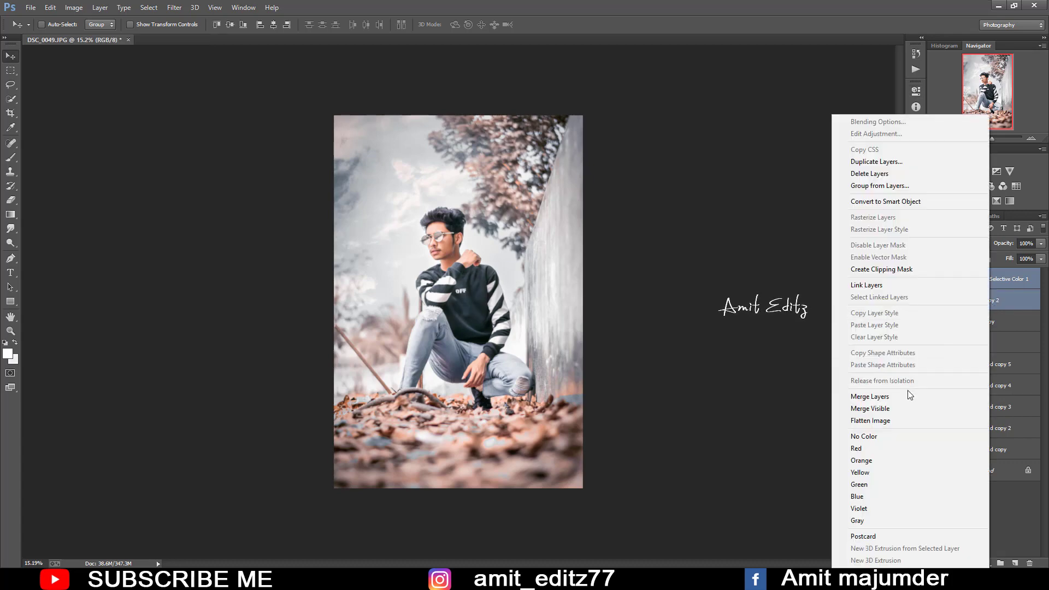
click(890, 398)
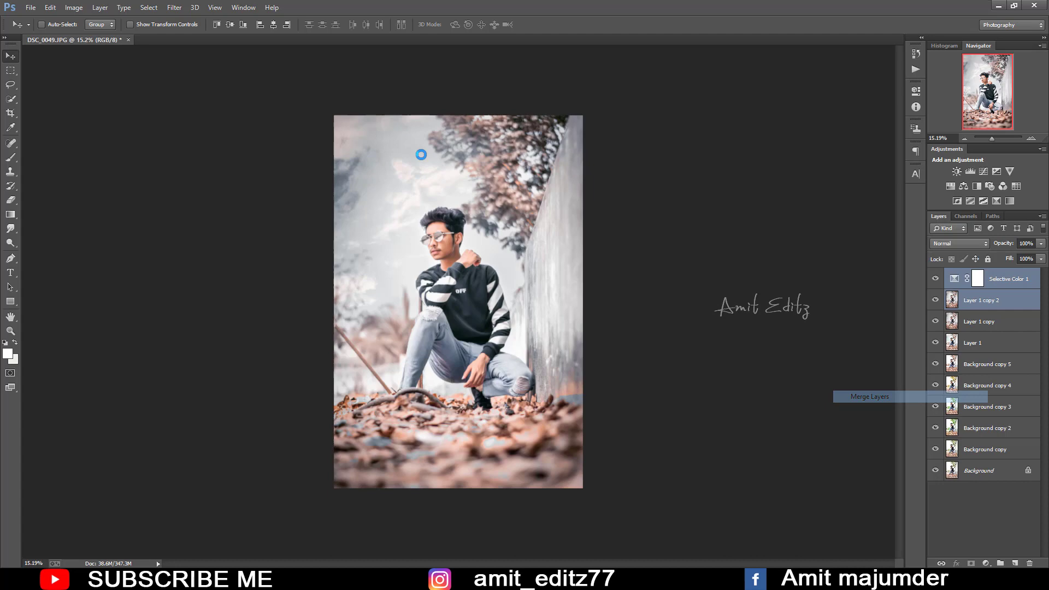
- Draw a Camera Raw radial filter around the crouching man, then move and narrow it
click(174, 7)
click(241, 71)
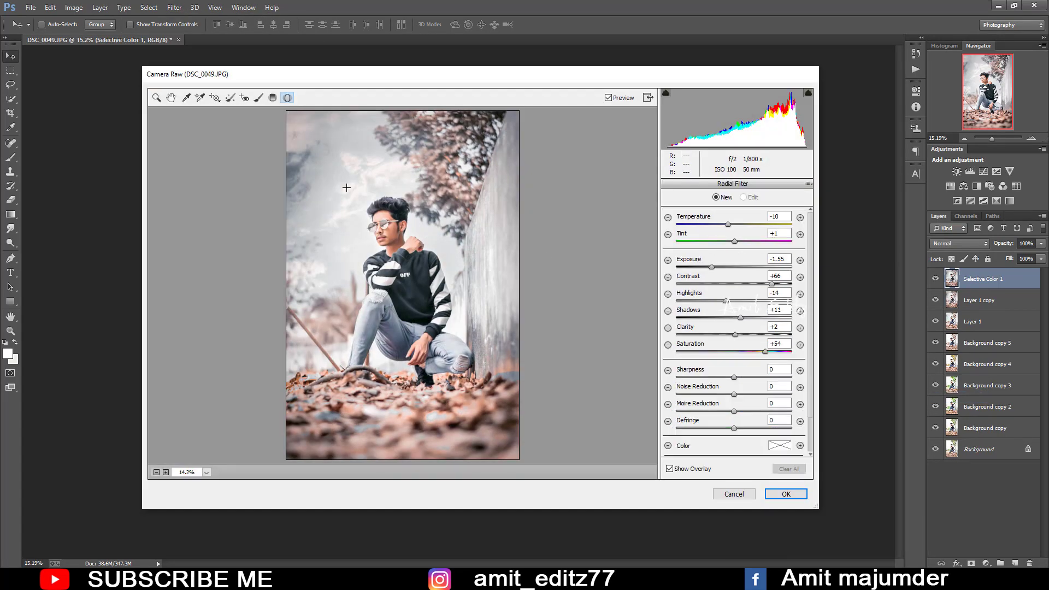
drag(393, 274, 622, 587)
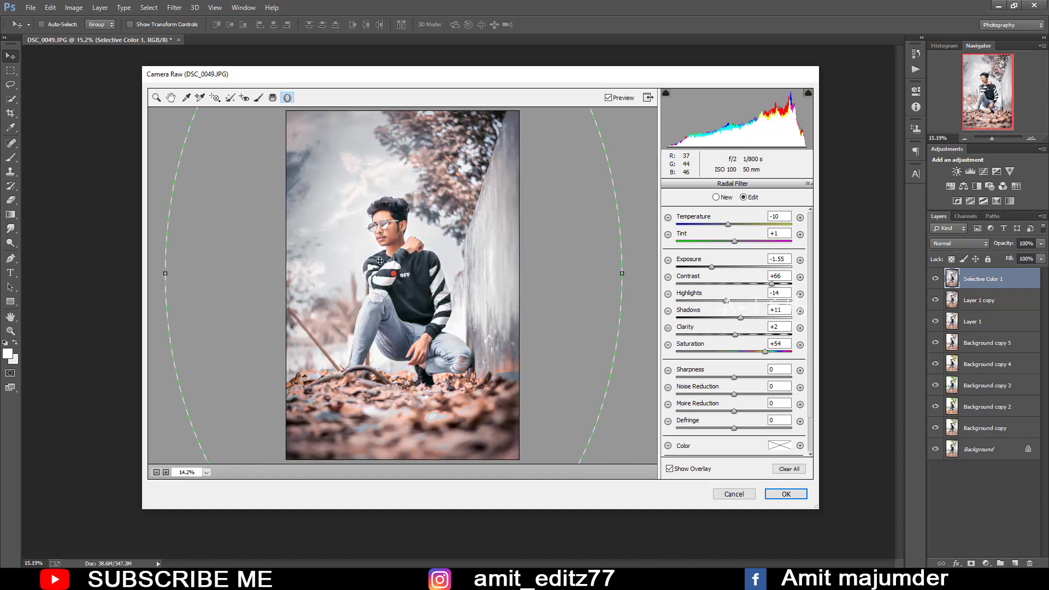
drag(380, 261, 394, 225)
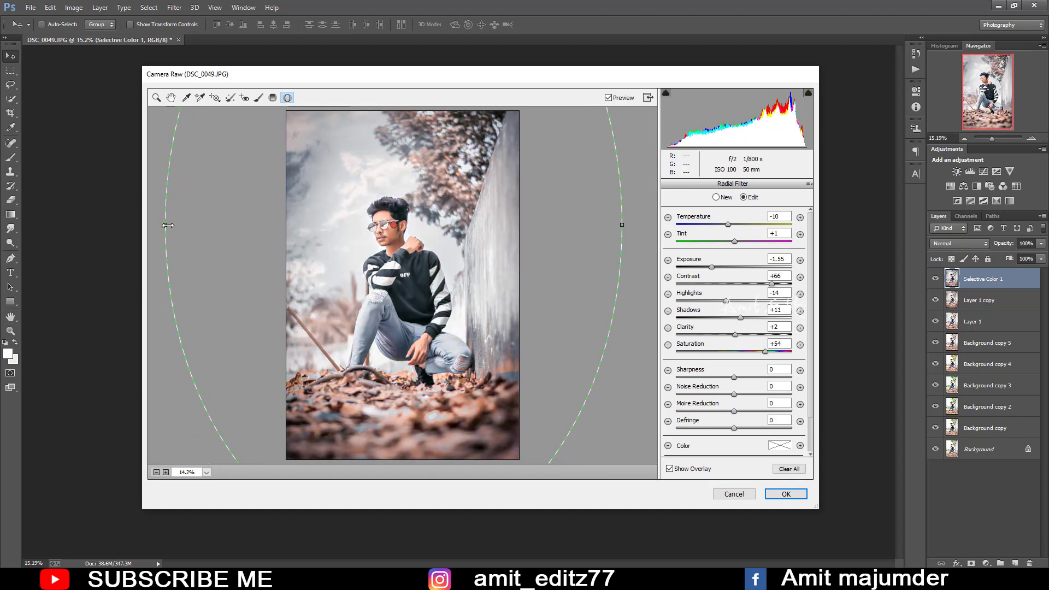
drag(168, 225, 186, 223)
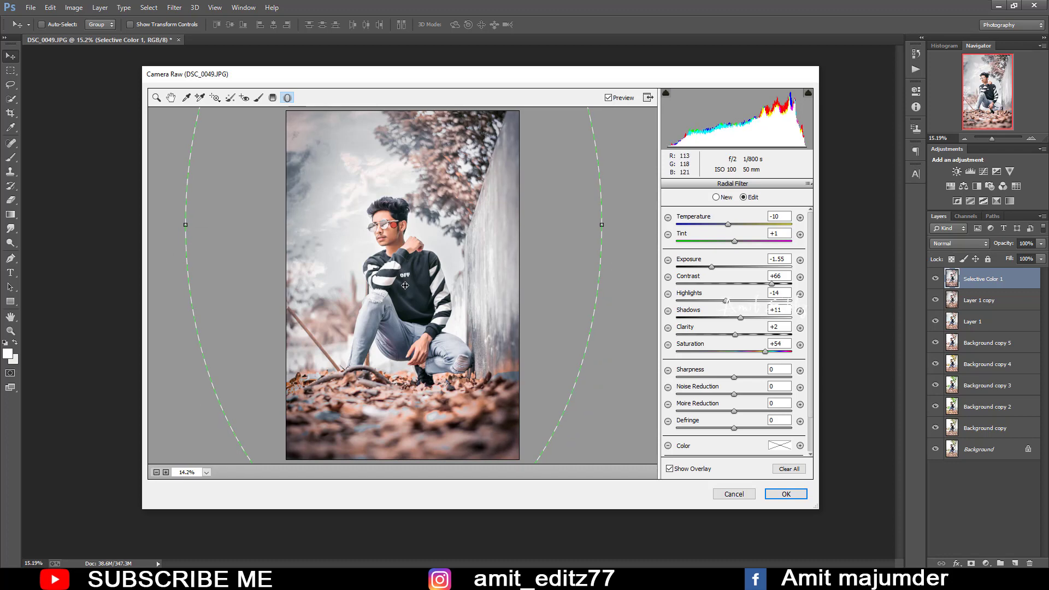
drag(393, 227, 395, 213)
click(157, 98)
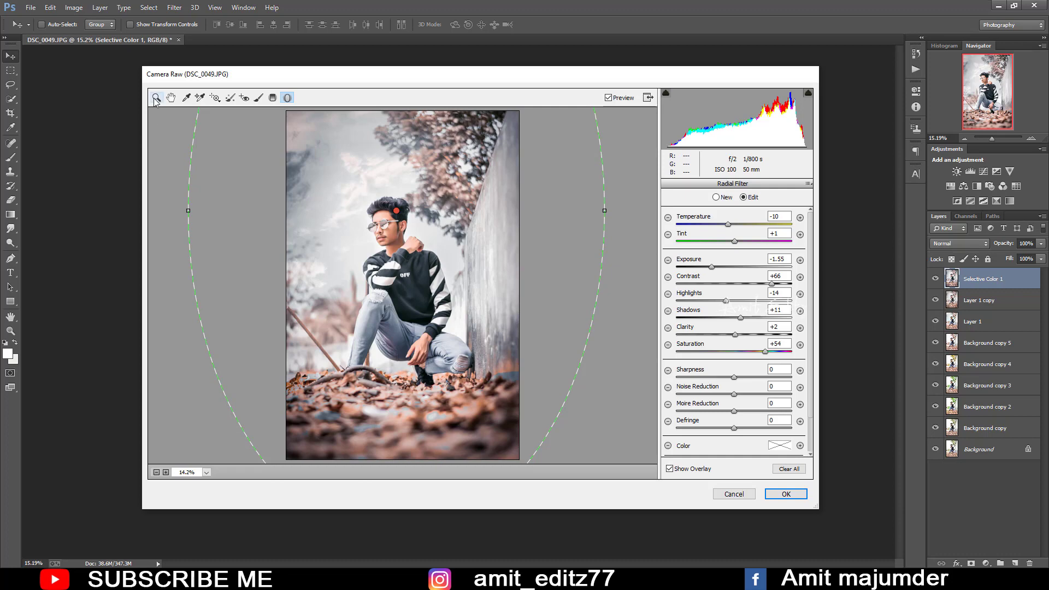
click(682, 186)
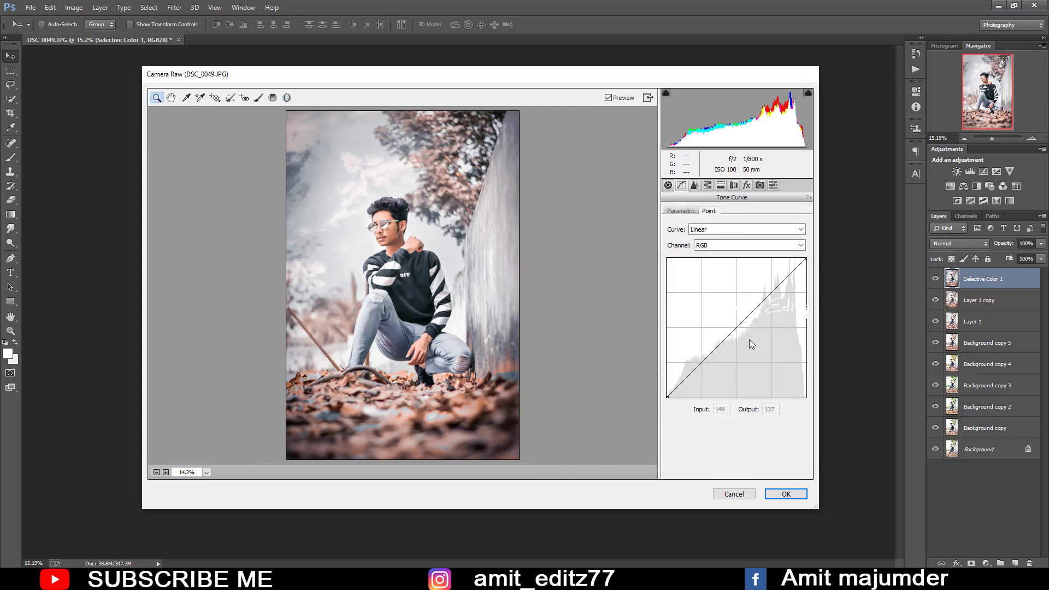
- Lift the black points of the RGB and Blue tone curves to fade the shadows
click(701, 360)
drag(668, 398, 678, 377)
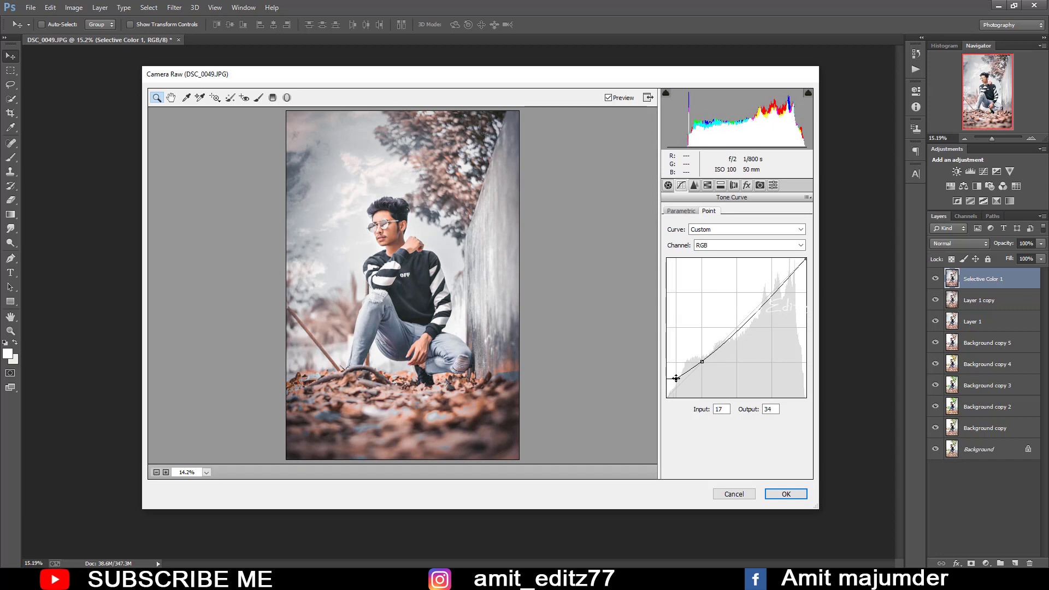
click(732, 246)
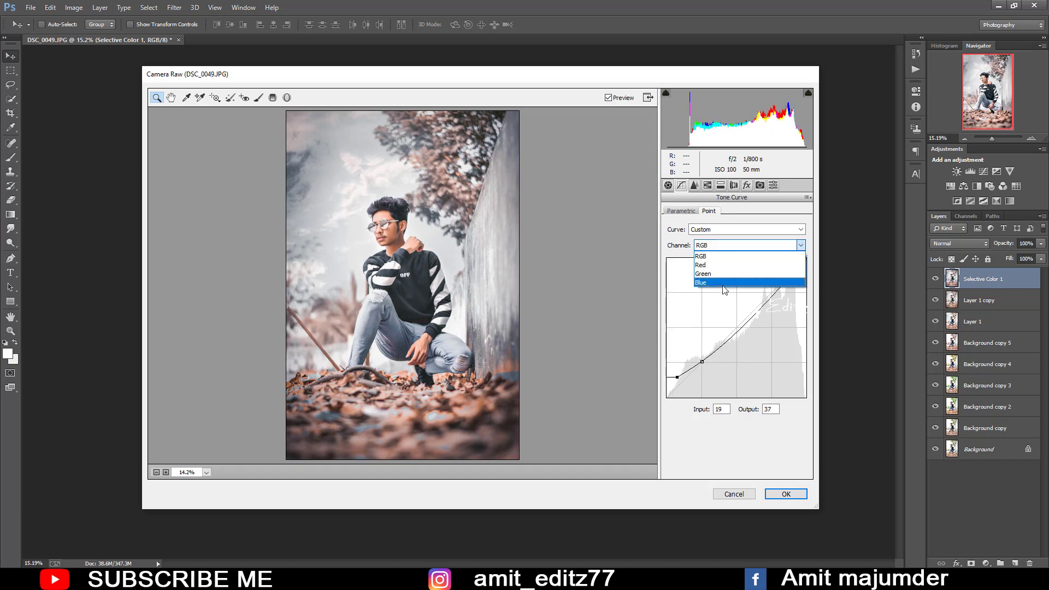
click(723, 282)
click(736, 327)
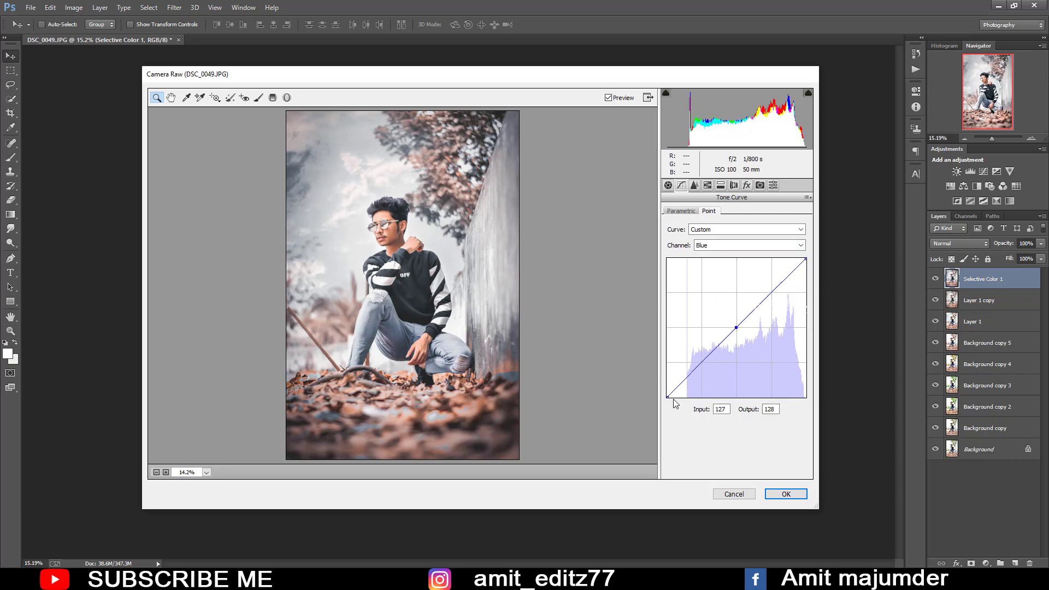
drag(668, 392, 677, 384)
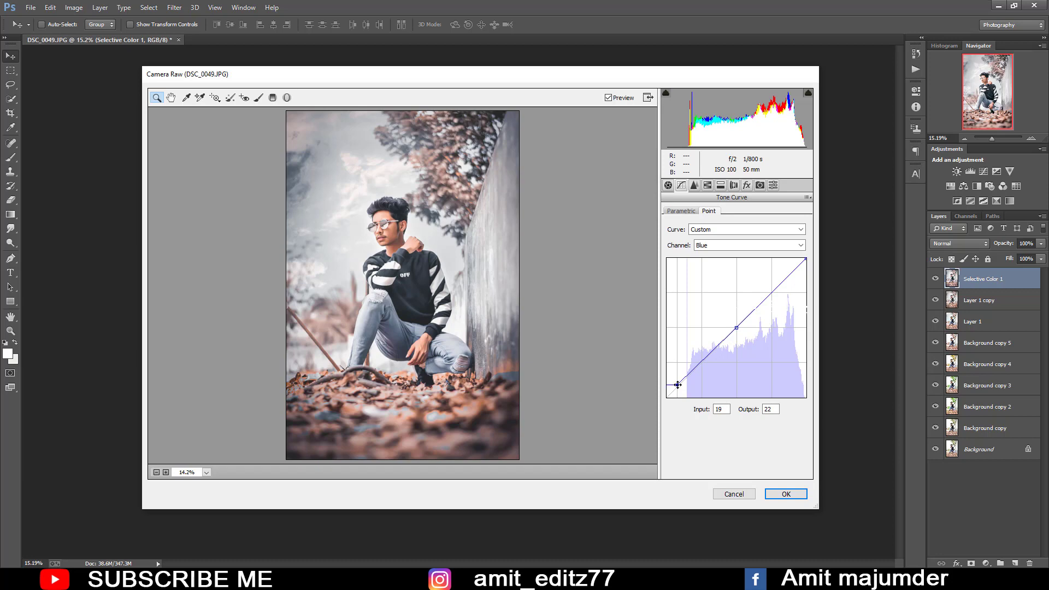
- Lift and fine-tune the Green tone curve's black point
click(739, 246)
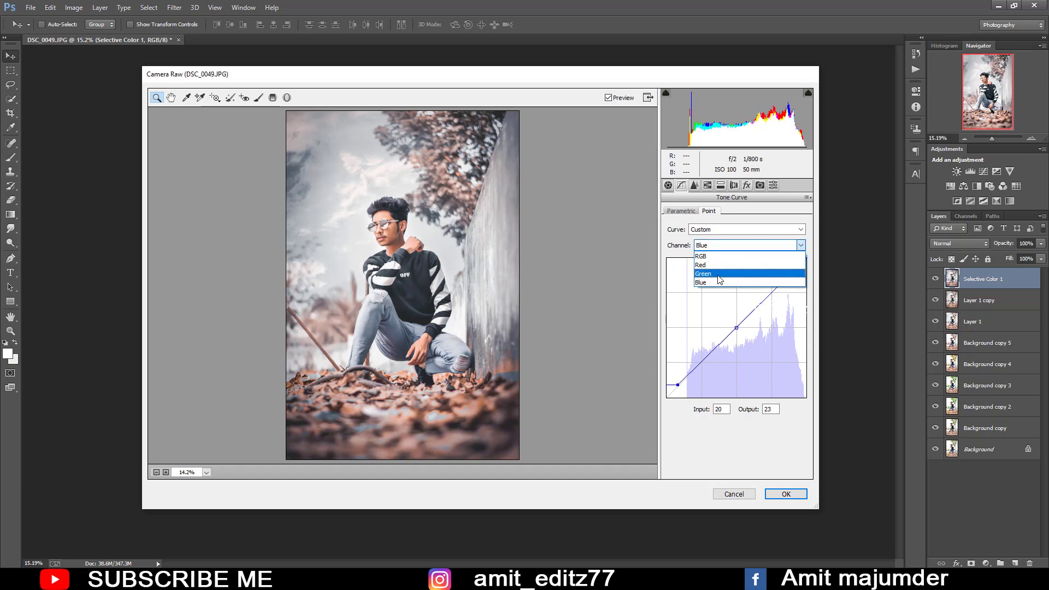
click(720, 273)
click(702, 362)
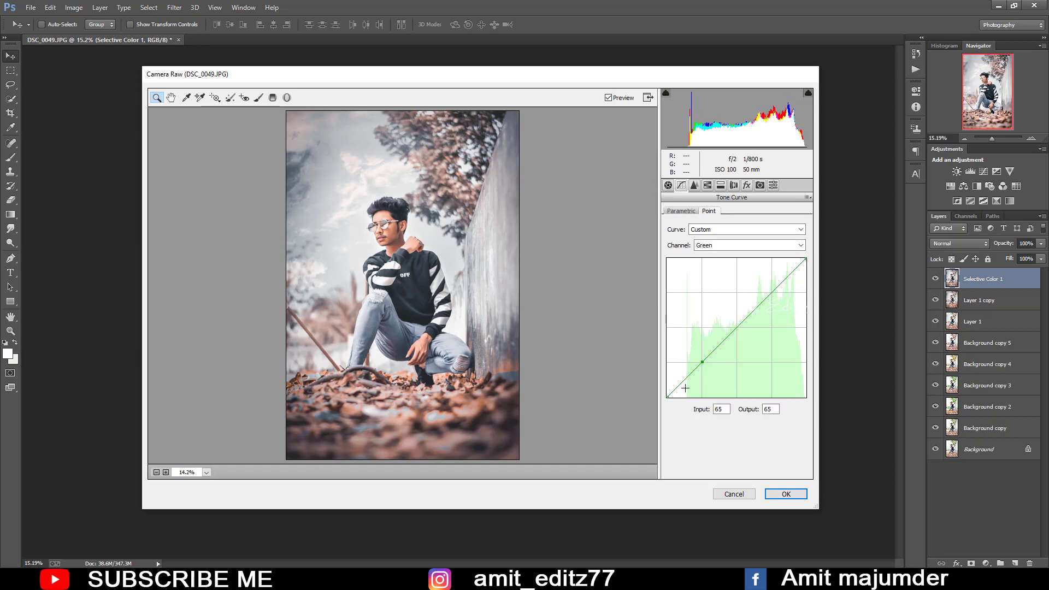
drag(667, 397, 679, 386)
drag(680, 387, 677, 382)
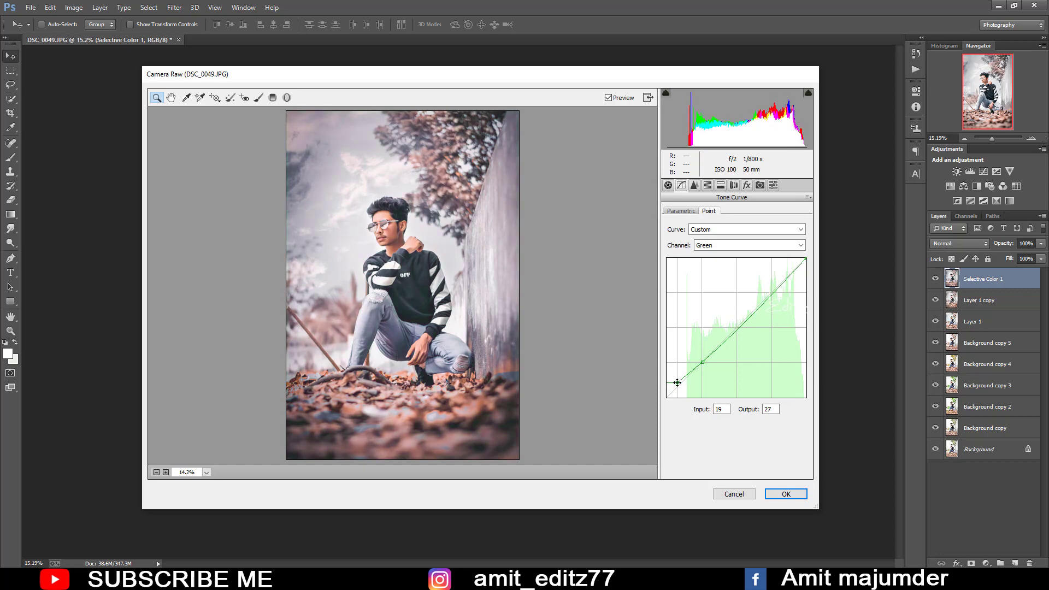
drag(677, 383, 676, 386)
- Give highlights a faint blue split tone (hue 236, saturation 7) and add shadow saturation
click(734, 185)
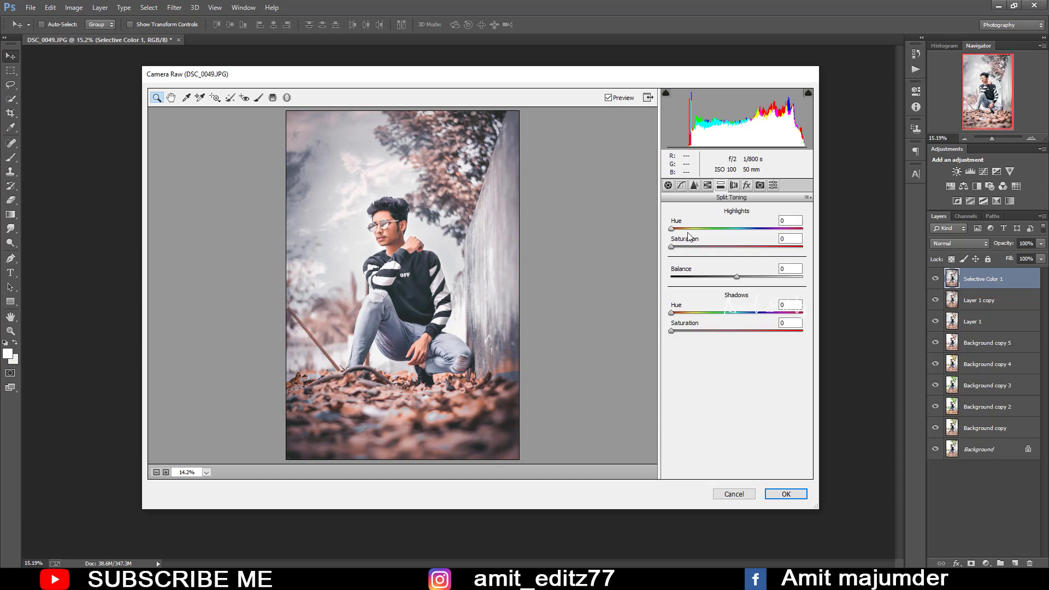
mouse_move(671, 246)
mouse_down()
mouse_move(761, 228)
mouse_move(680, 246)
mouse_up()
mouse_move(672, 330)
mouse_down()
mouse_move(708, 330)
mouse_move(738, 313)
mouse_move(676, 331)
mouse_up()
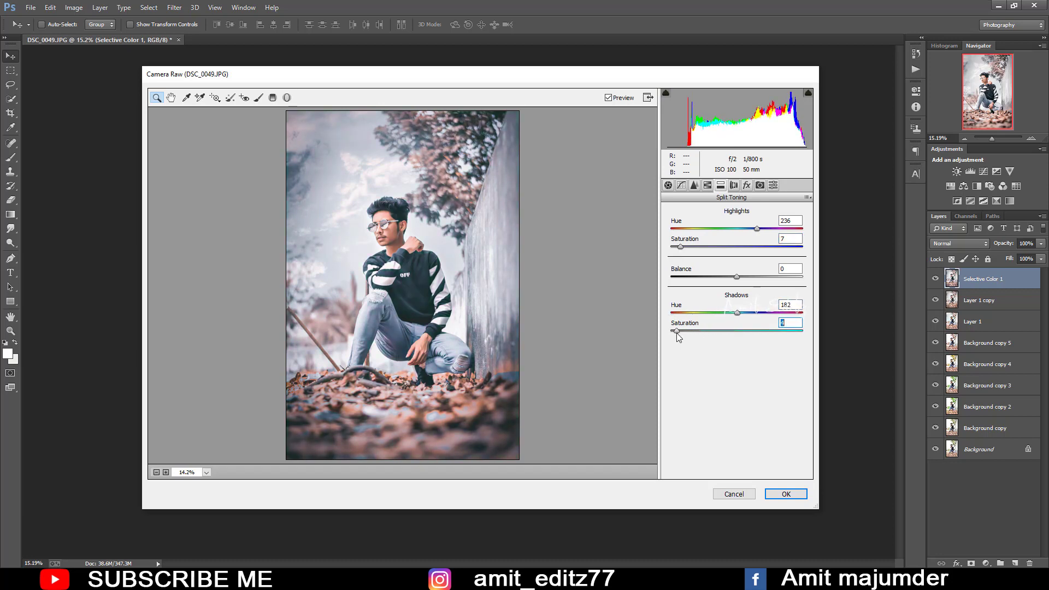
- Lower Oranges saturation to -13, brighten Reds (+7) and Oranges luminance, and apply Camera Raw
click(707, 185)
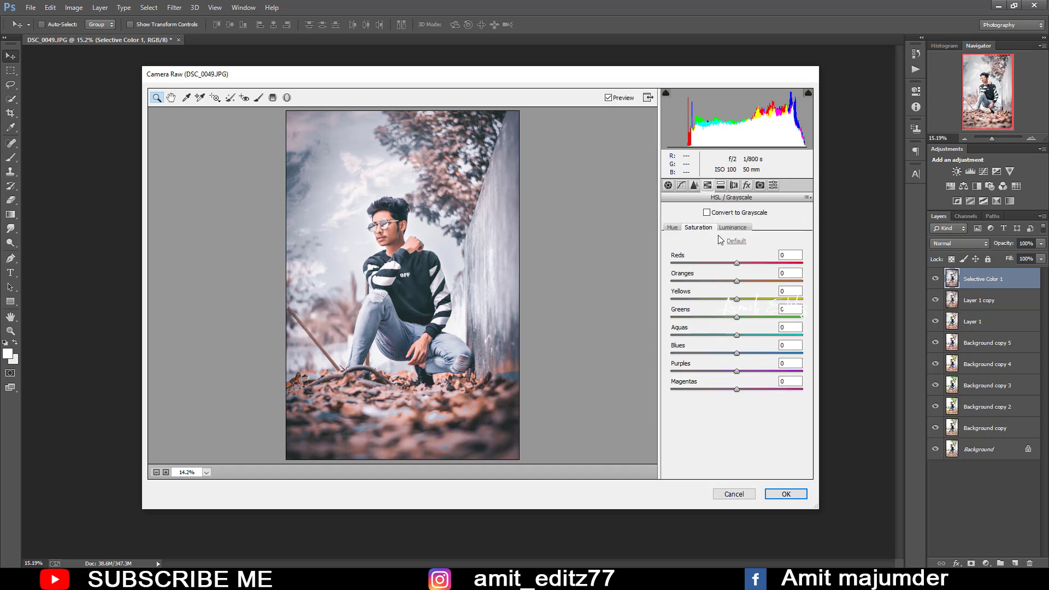
drag(737, 281, 733, 281)
click(741, 227)
drag(737, 261, 745, 282)
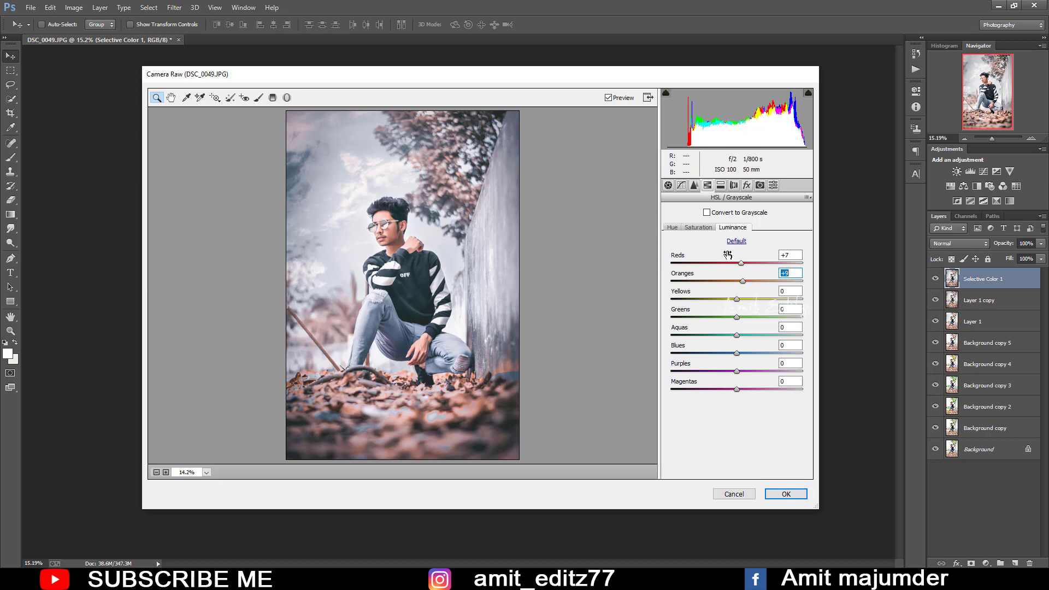
click(699, 228)
drag(736, 281, 730, 280)
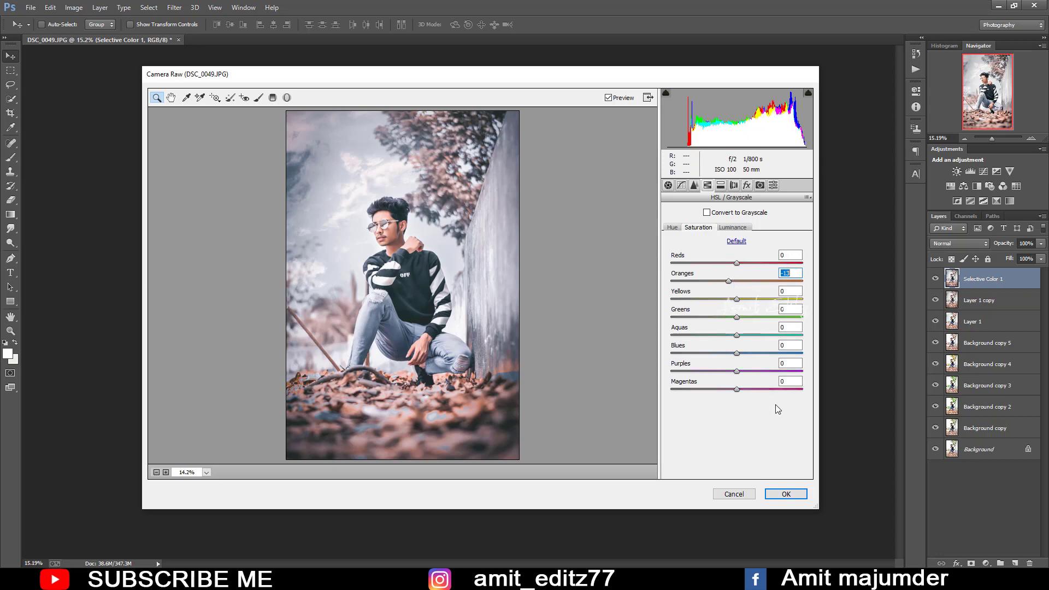
click(780, 494)
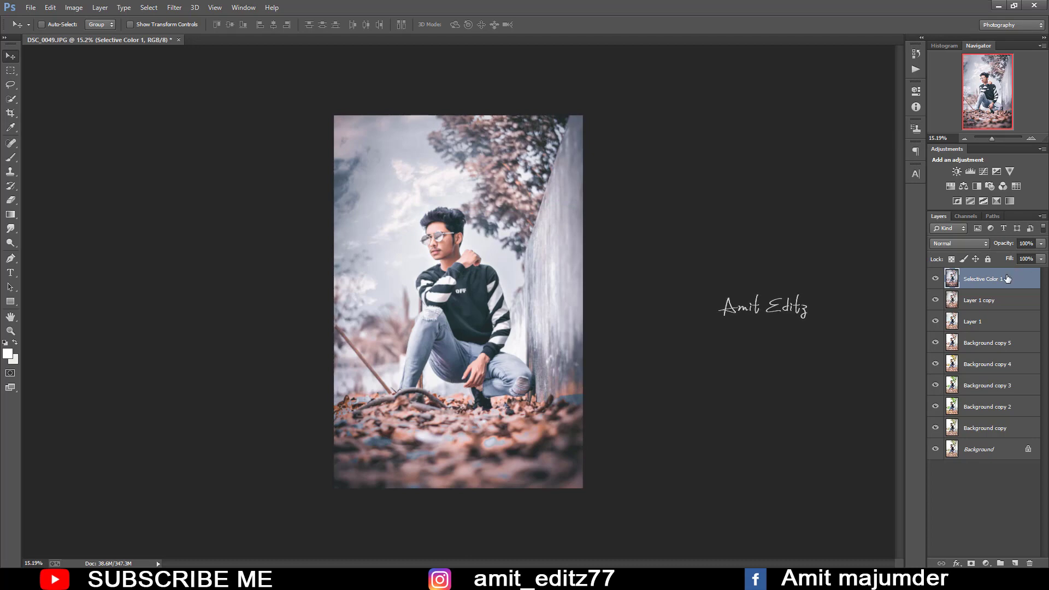
- Add a second Selective Color adjustment and give its Neutrals a little more cyan
drag(1007, 278, 1014, 563)
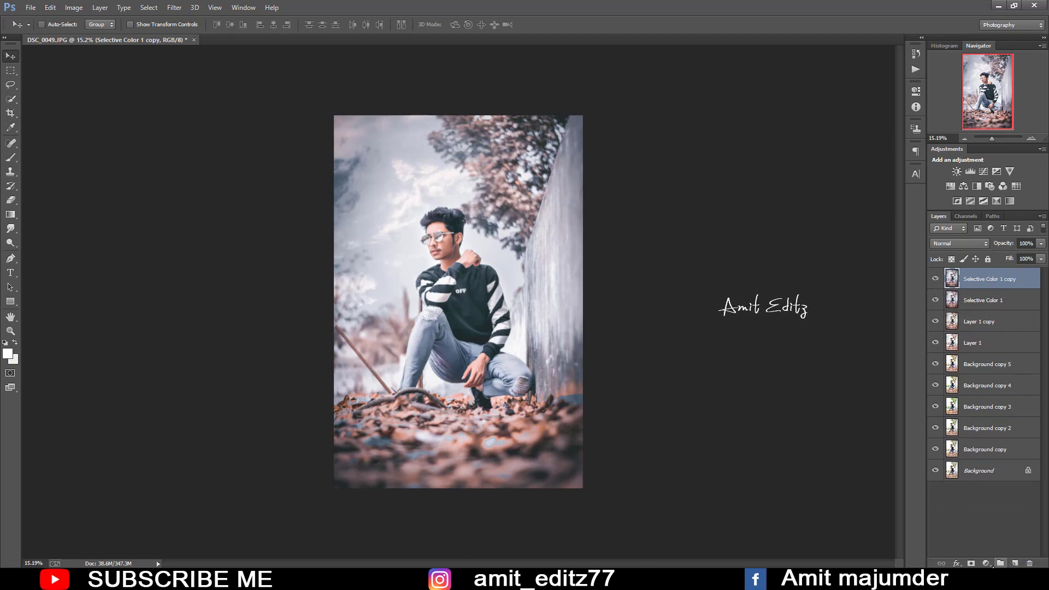
click(986, 563)
click(852, 131)
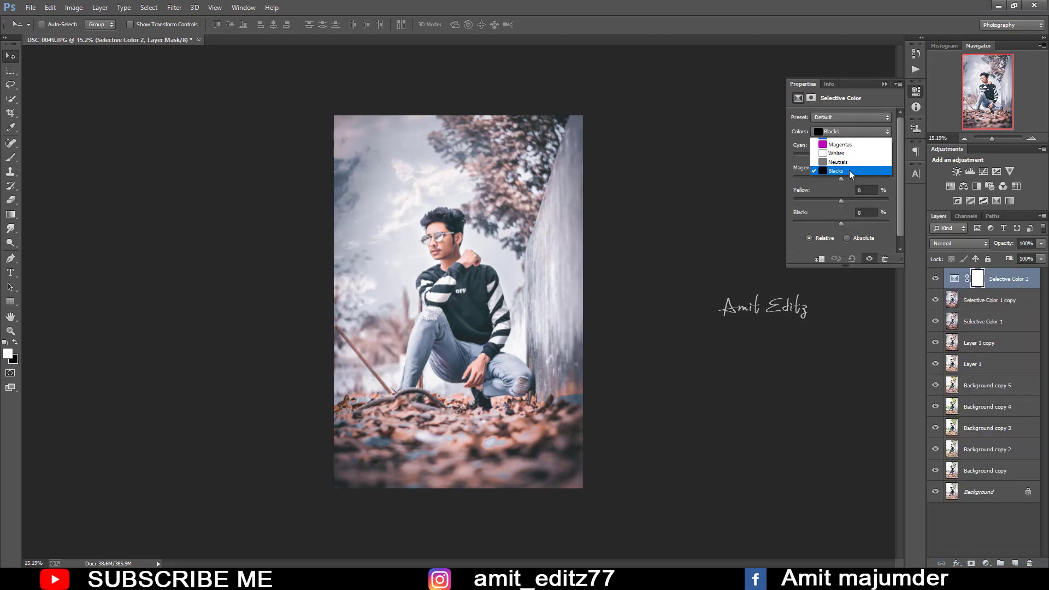
click(844, 202)
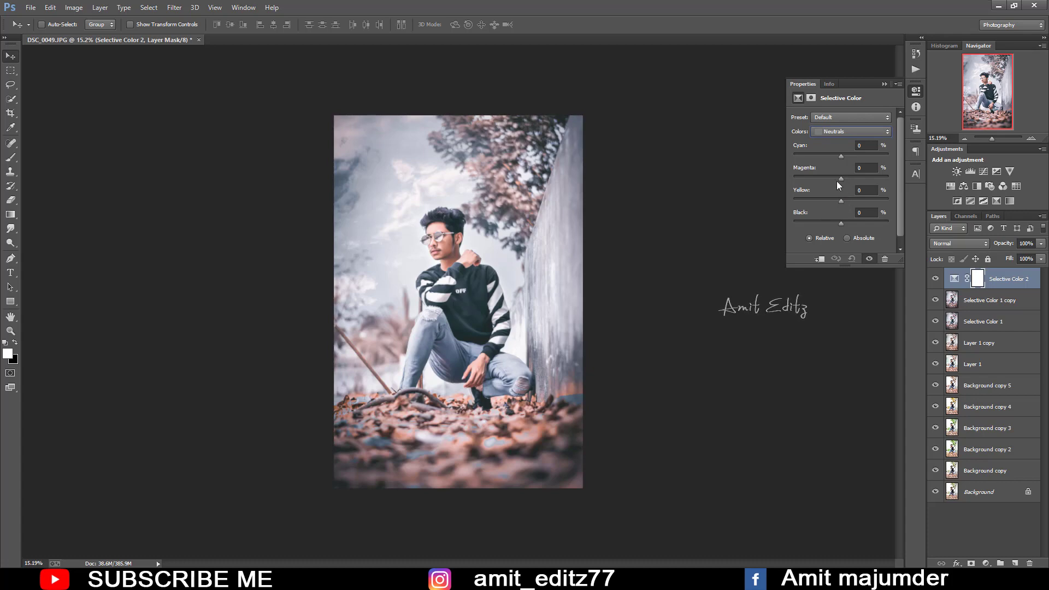
key(ctrl+plus)
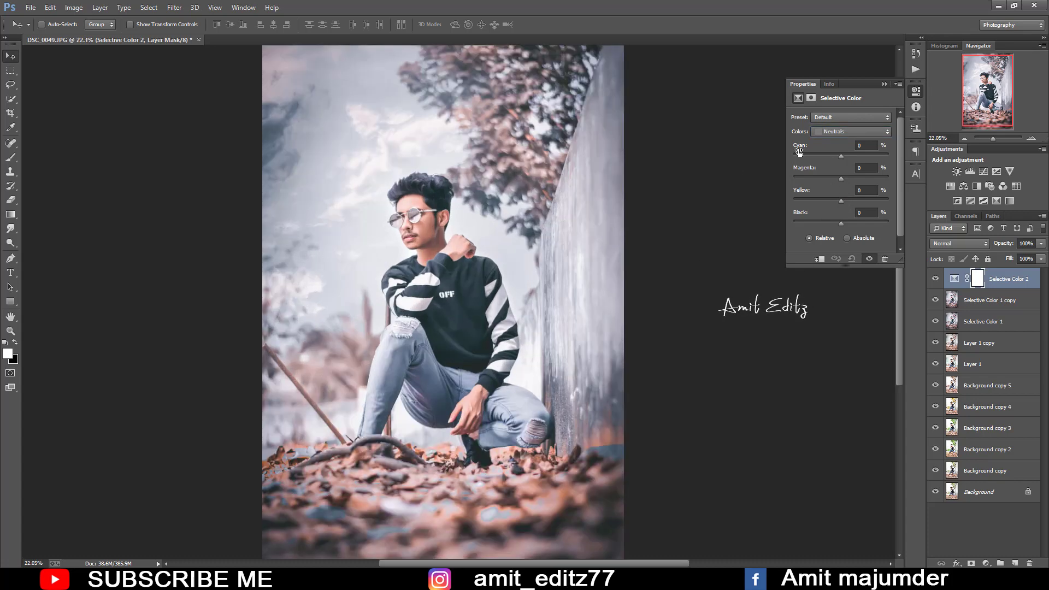
click(850, 133)
drag(842, 156, 843, 156)
- Adjust the magenta and cyan amounts in the Blacks range
scroll(713, 220, down, 1)
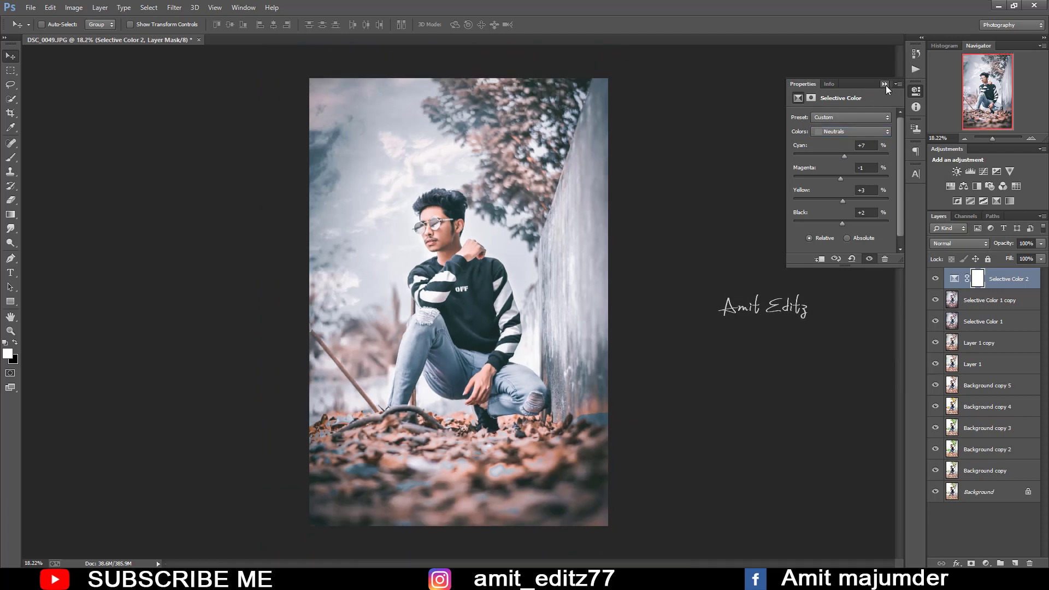
click(847, 133)
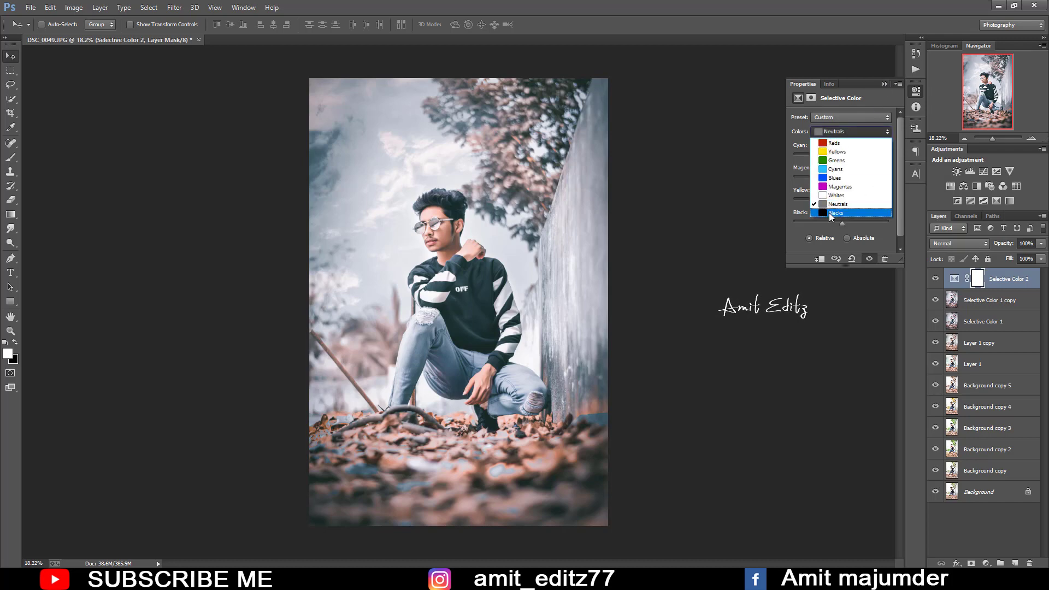
click(832, 214)
drag(824, 181, 847, 181)
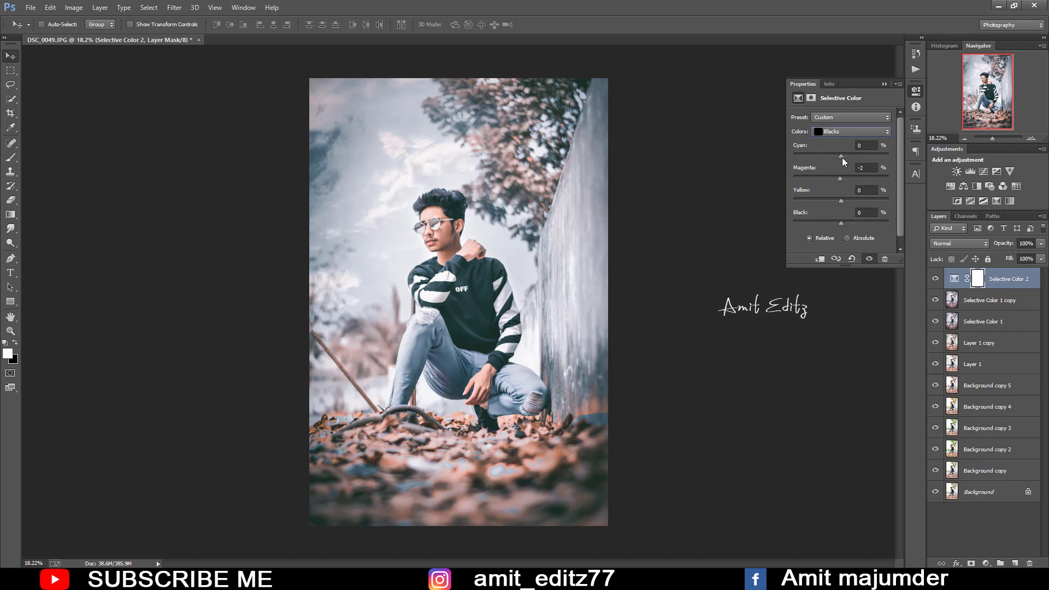
drag(836, 159, 845, 160)
- Merge the Selective Color adjustment down into the photo layer beneath it
click(885, 83)
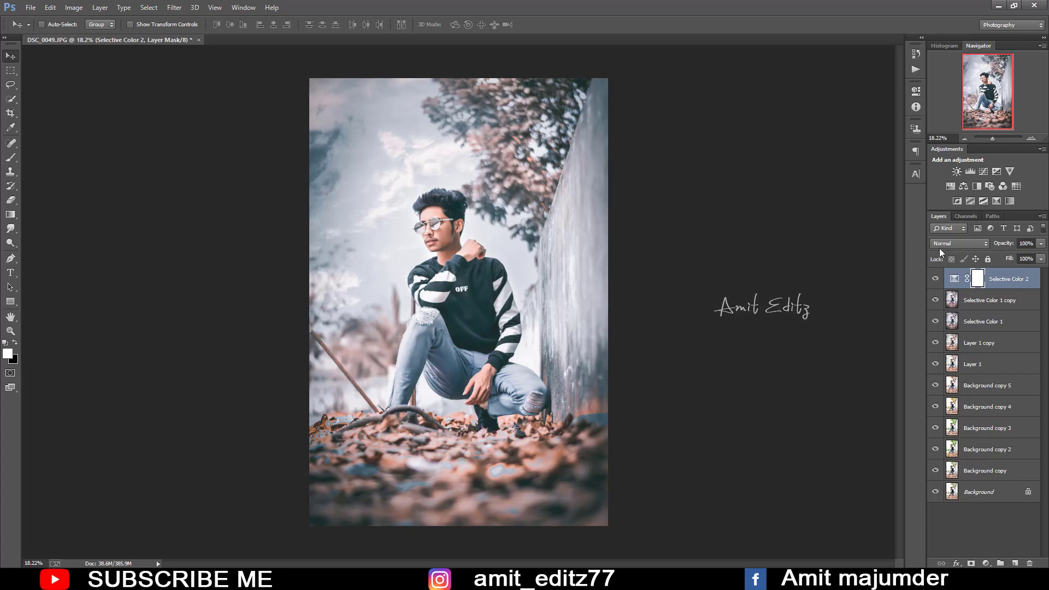
right_click(974, 300)
click(831, 397)
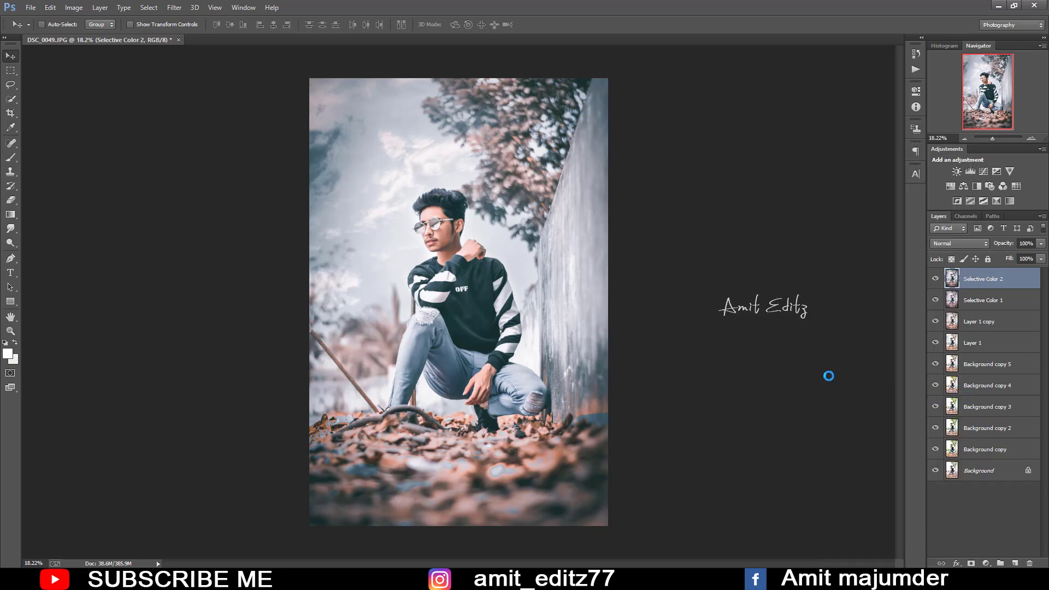
- Duplicate Selective Color 2 as Selective Color 2 copy at the top of the stack
drag(1032, 281, 1015, 563)
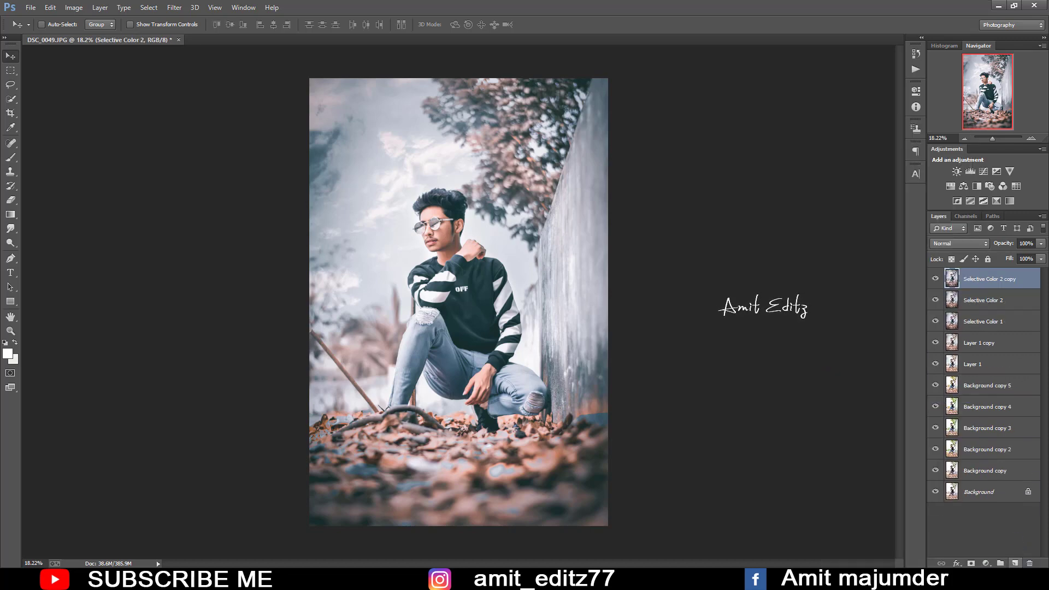
click(8, 241)
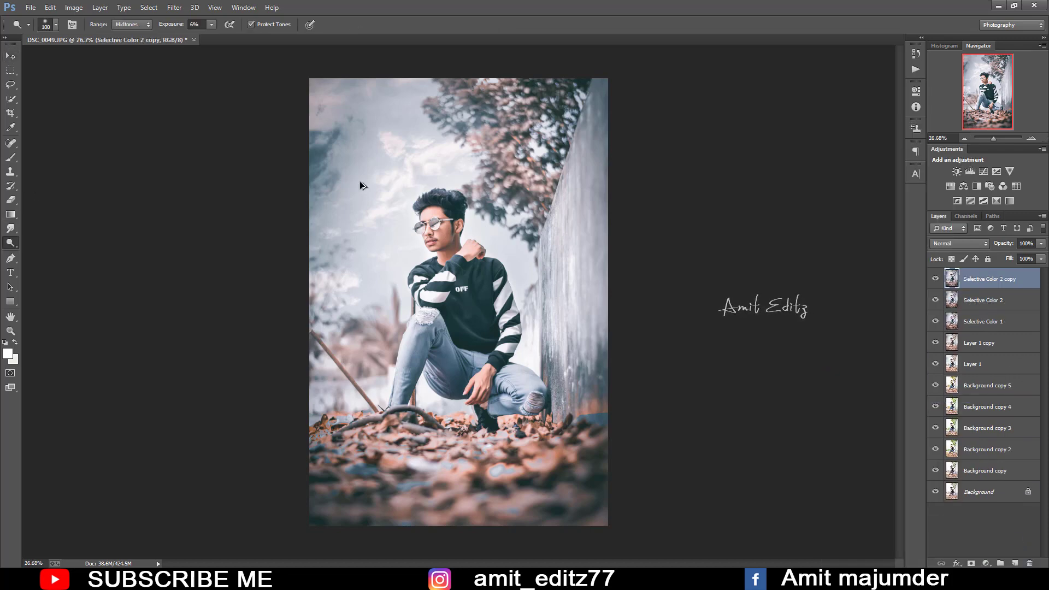
scroll(383, 192, up, 5)
scroll(483, 257, up, 1)
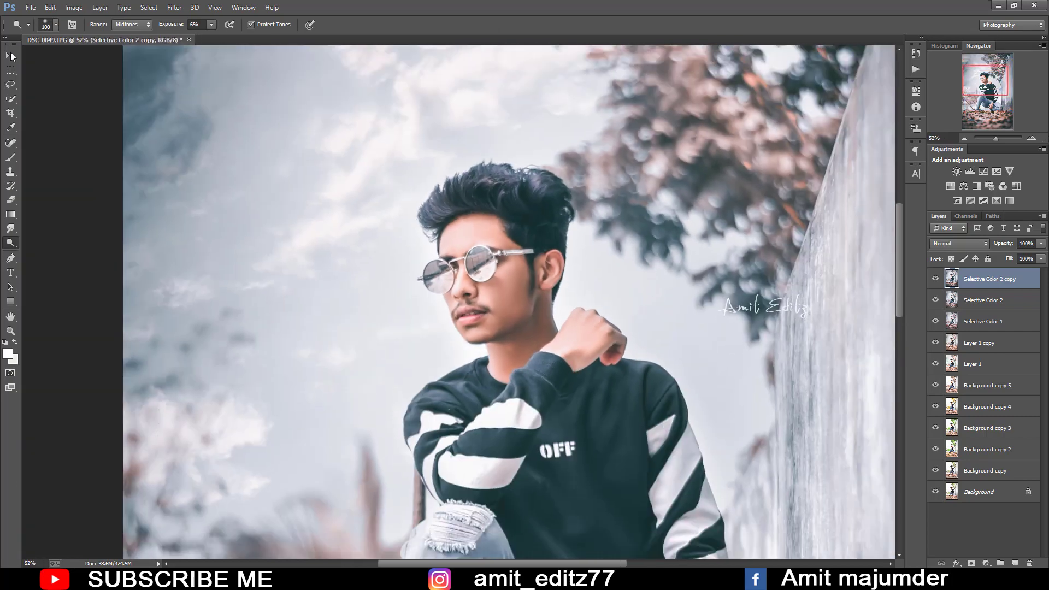
click(10, 56)
scroll(559, 152, up, 1)
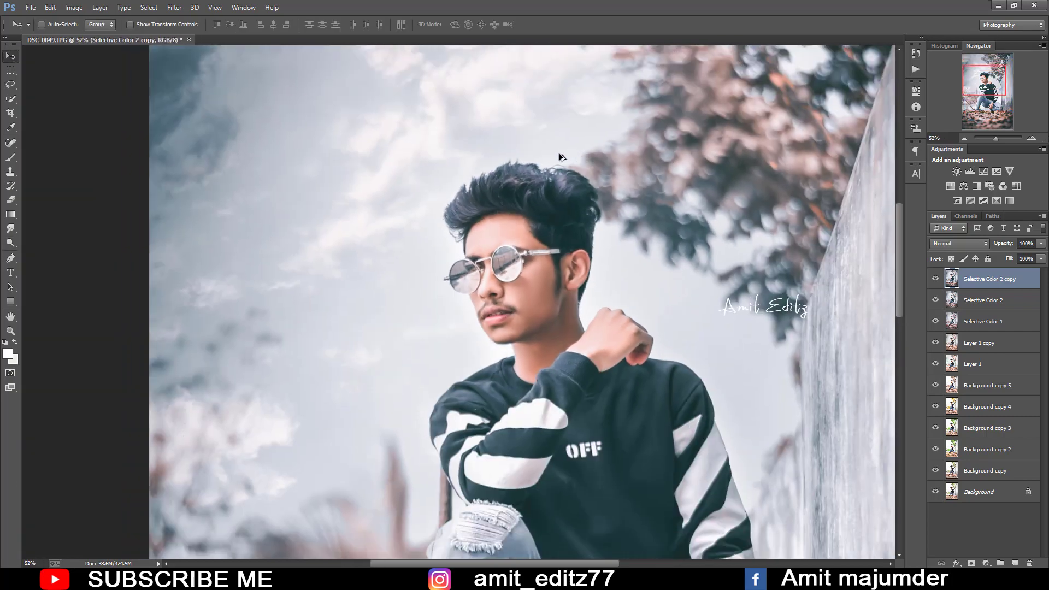
scroll(558, 152, up, 1)
click(174, 7)
- In Liquify, Forward Warp the hair's left edge outward and lift its left side upward
click(183, 91)
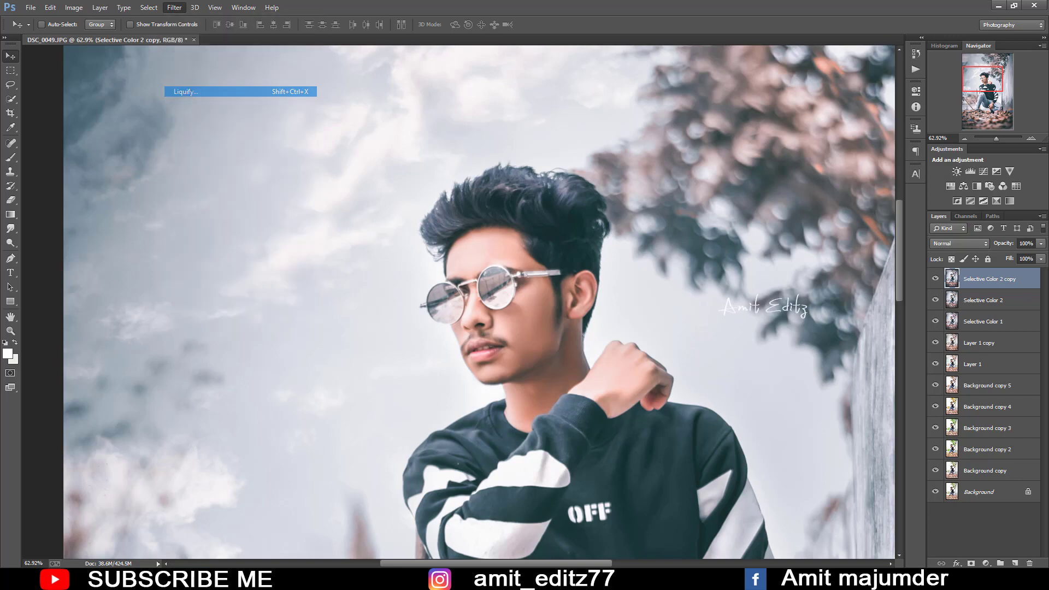
scroll(434, 167, up, 1)
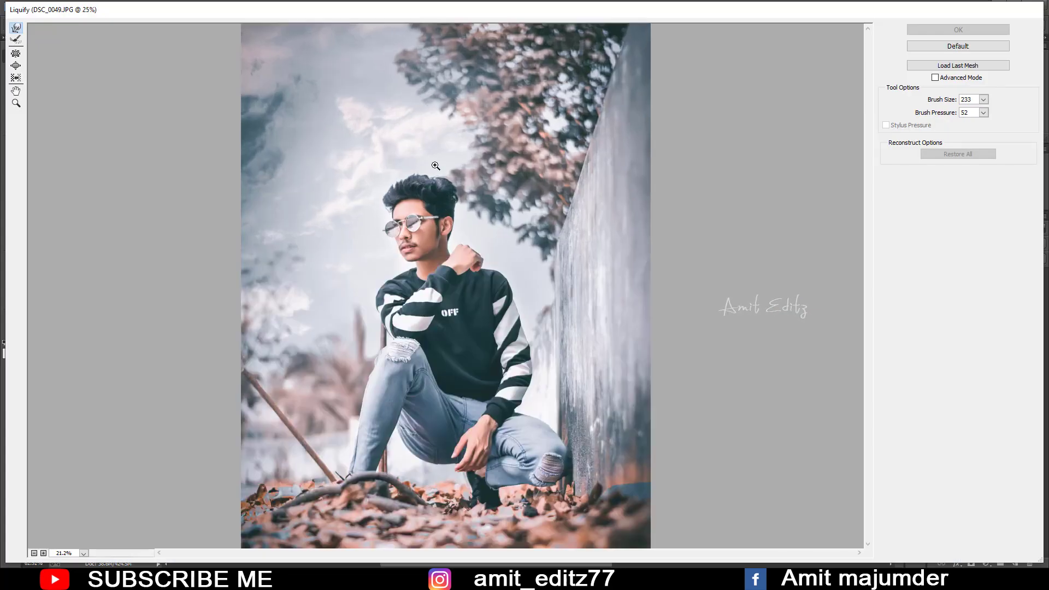
scroll(432, 169, up, 1)
scroll(386, 249, up, 1)
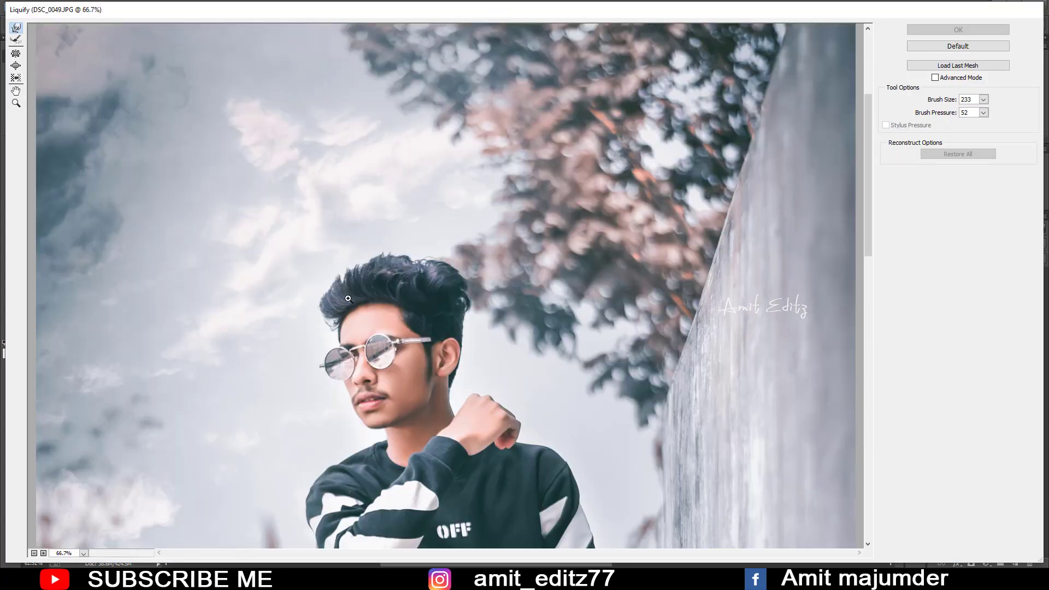
scroll(416, 286, up, 1)
scroll(426, 283, up, 1)
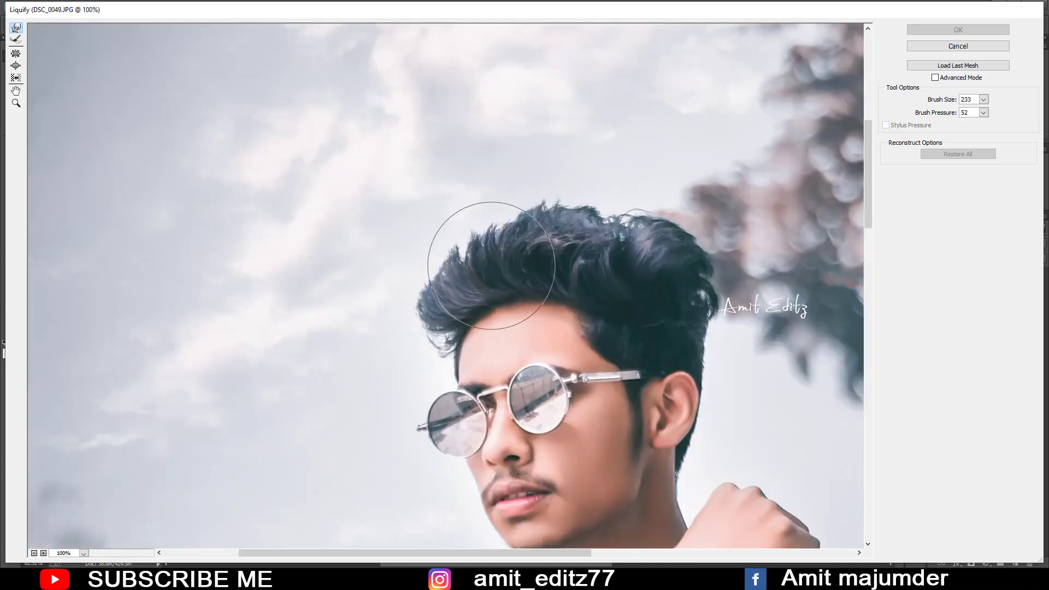
key(bracketleft)
key(bracketleft)
key(bracketleft)
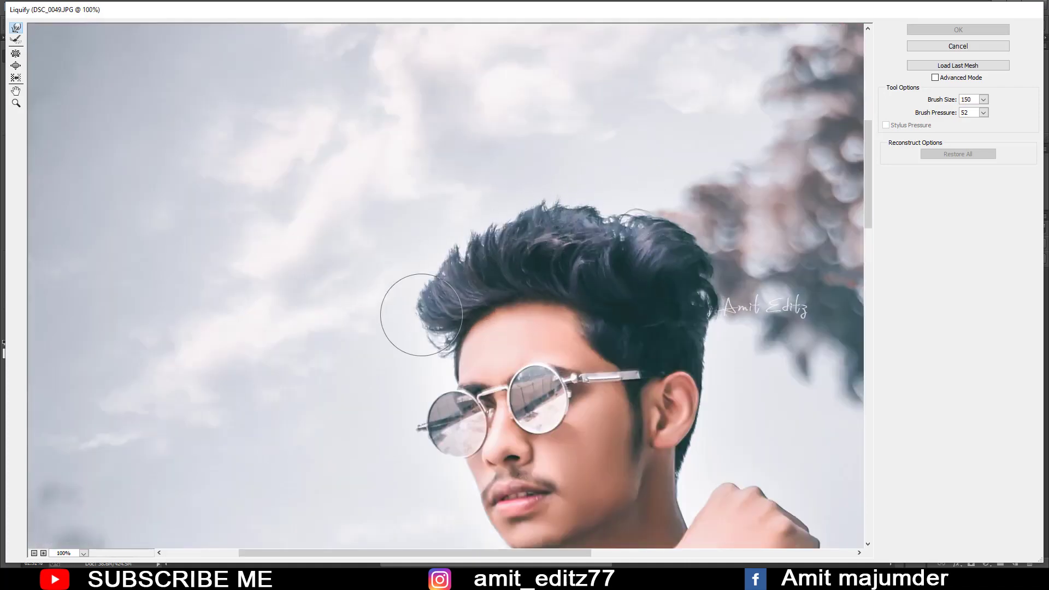
key(bracketleft)
drag(430, 327, 422, 329)
key(bracketright)
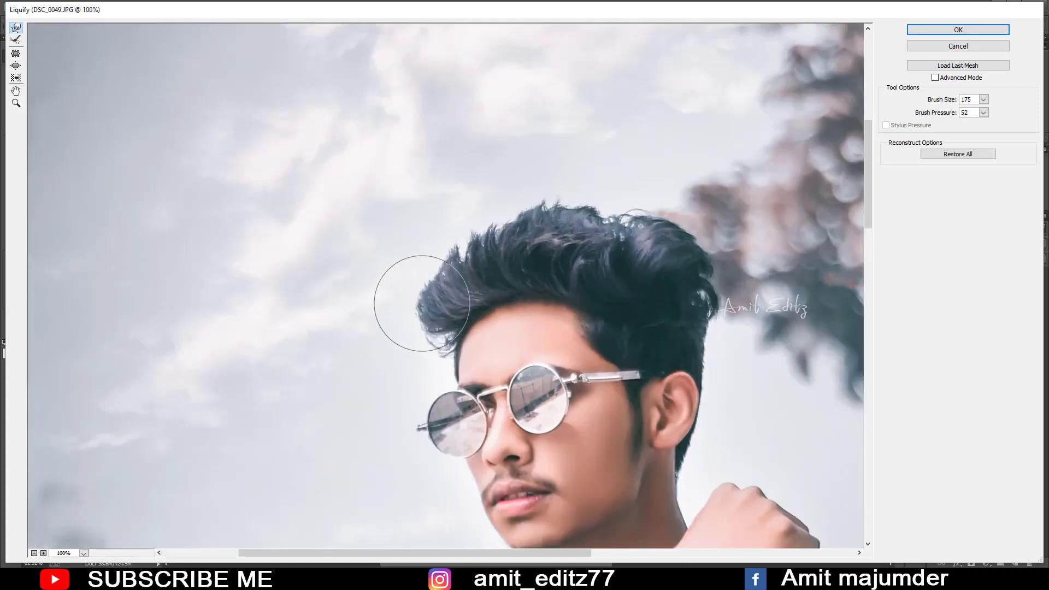
key(bracketright)
key(bracketright)
key(bracketright)
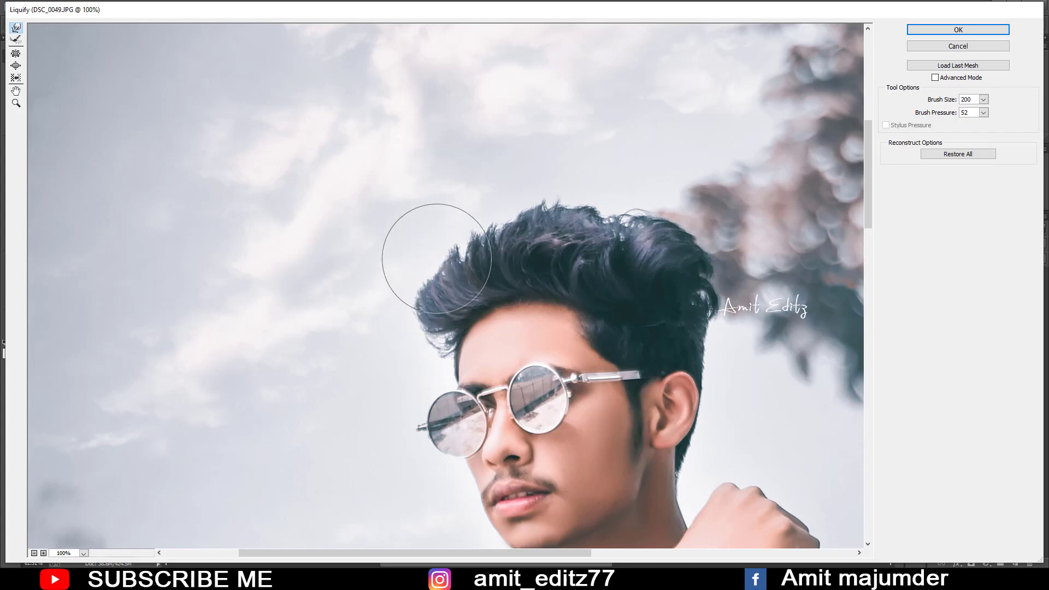
drag(433, 253, 434, 235)
mouse_move(425, 287)
mouse_down()
mouse_move(421, 264)
mouse_move(435, 244)
mouse_move(511, 180)
mouse_move(556, 207)
mouse_move(565, 175)
mouse_move(605, 169)
mouse_up()
- Push the top and crown of the hair upward, then apply the Liquify warp
drag(621, 211, 609, 219)
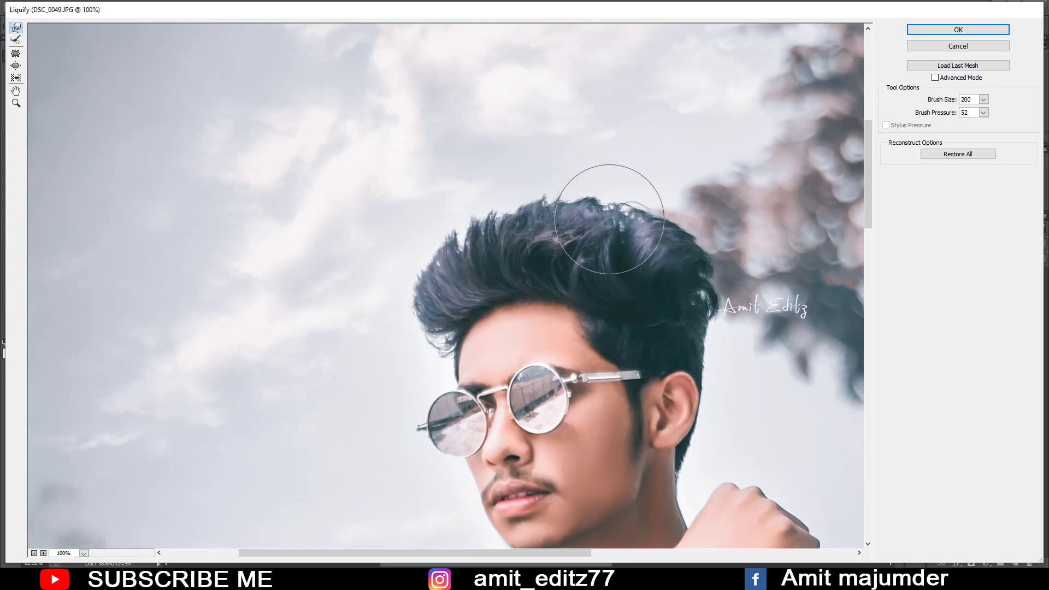
key(bracketleft)
key(bracketleft)
key(bracketleft)
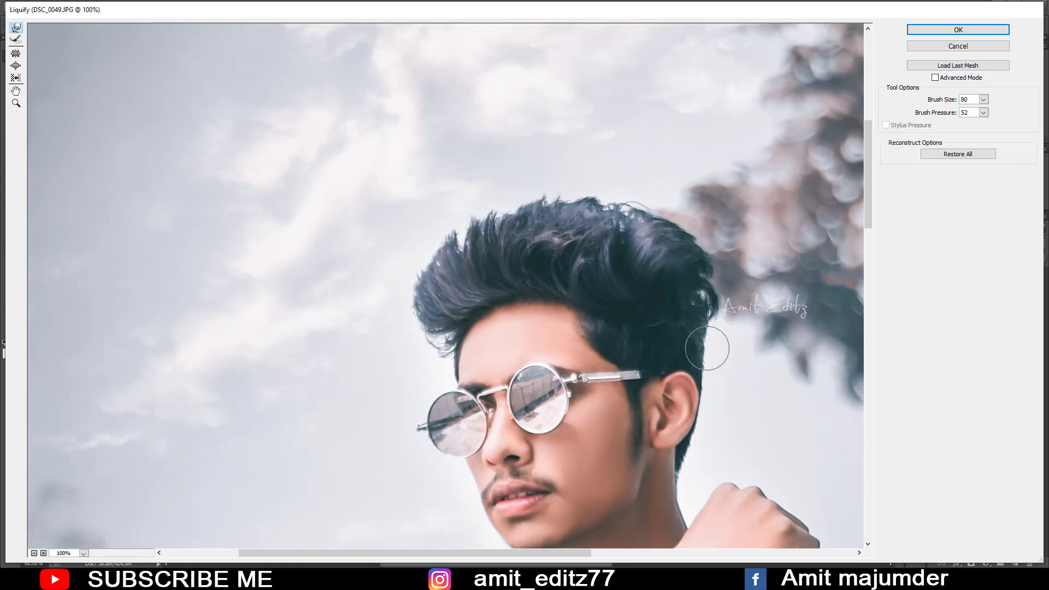
key(bracketright)
key(bracketright)
key(bracketright)
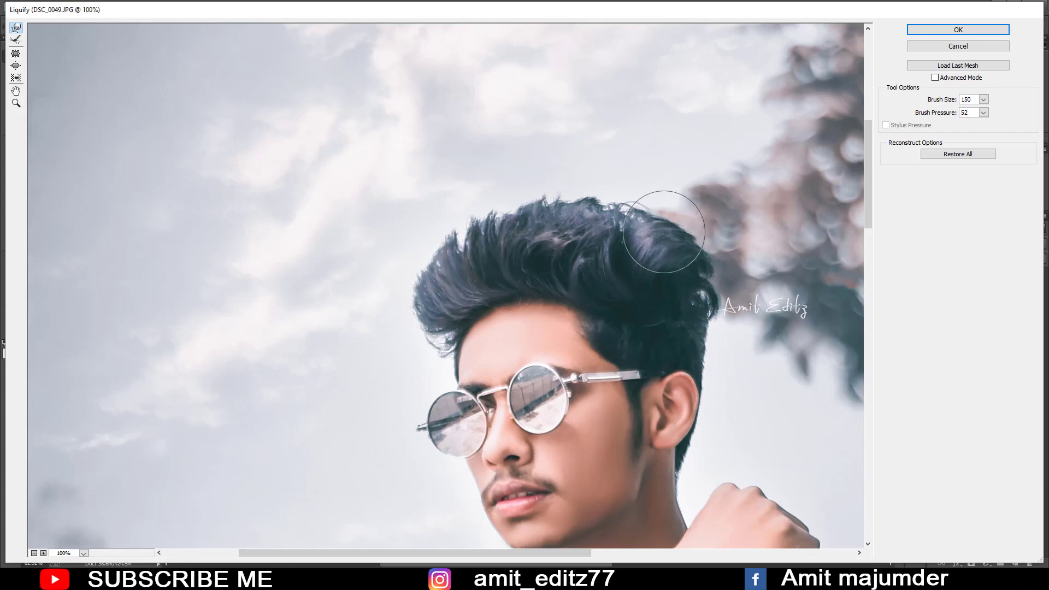
mouse_move(667, 222)
mouse_down()
mouse_move(616, 187)
mouse_move(496, 212)
mouse_move(445, 241)
mouse_move(415, 295)
mouse_move(412, 251)
mouse_move(452, 232)
mouse_move(415, 289)
mouse_up()
key(bracketleft)
key(bracketleft)
key(bracketright)
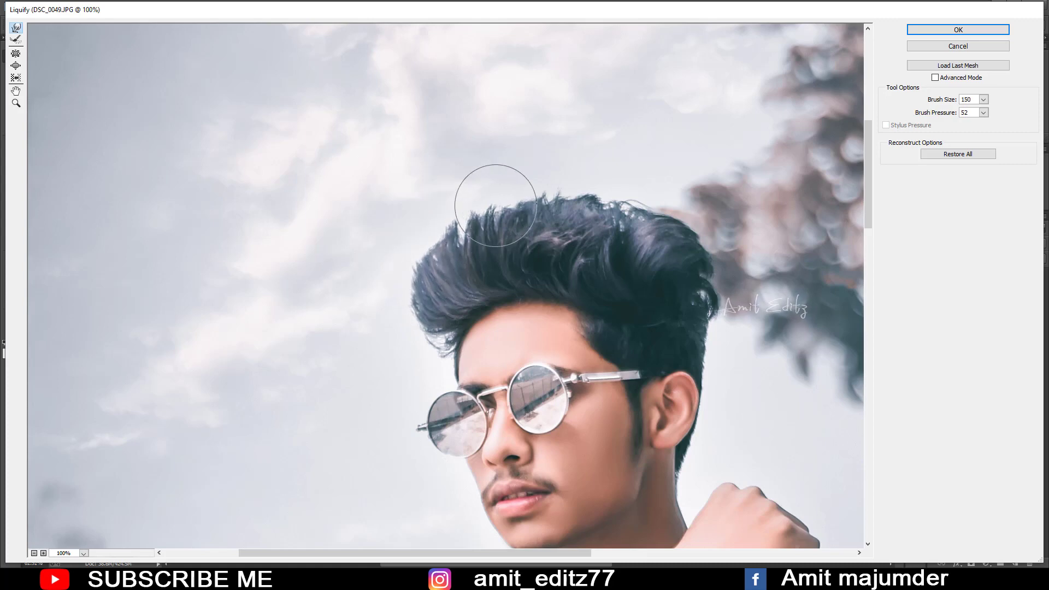
key(bracketright)
mouse_move(496, 194)
mouse_down()
mouse_move(544, 169)
mouse_move(619, 196)
mouse_move(620, 176)
mouse_move(644, 182)
mouse_up()
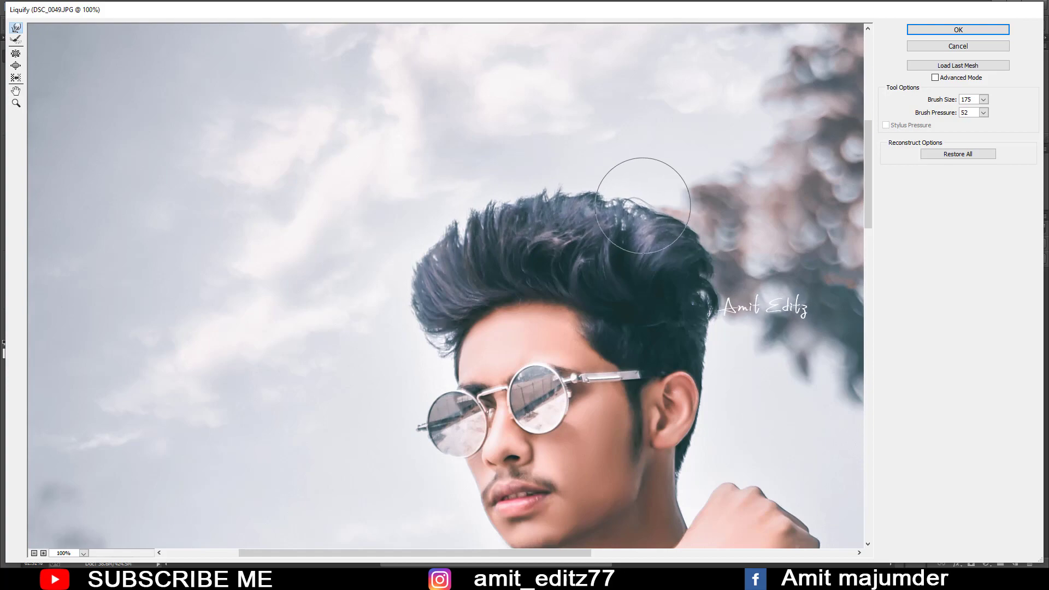
click(932, 31)
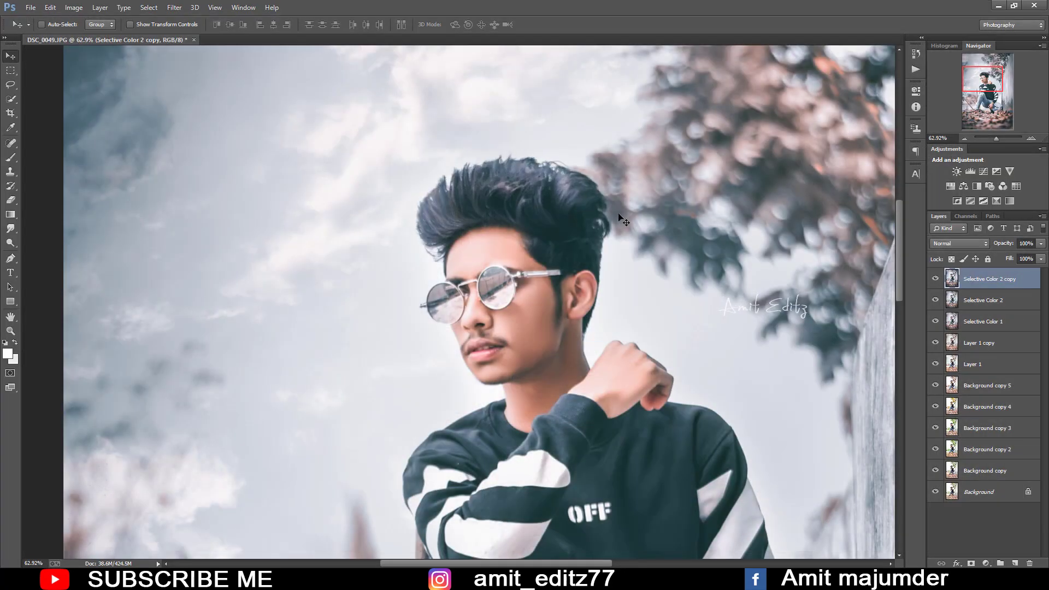
- Fit the photo on screen and duplicate the top layer as Selective Color 2 copy 2
key(ctrl+minus)
key(ctrl+minus)
key(ctrl+minus)
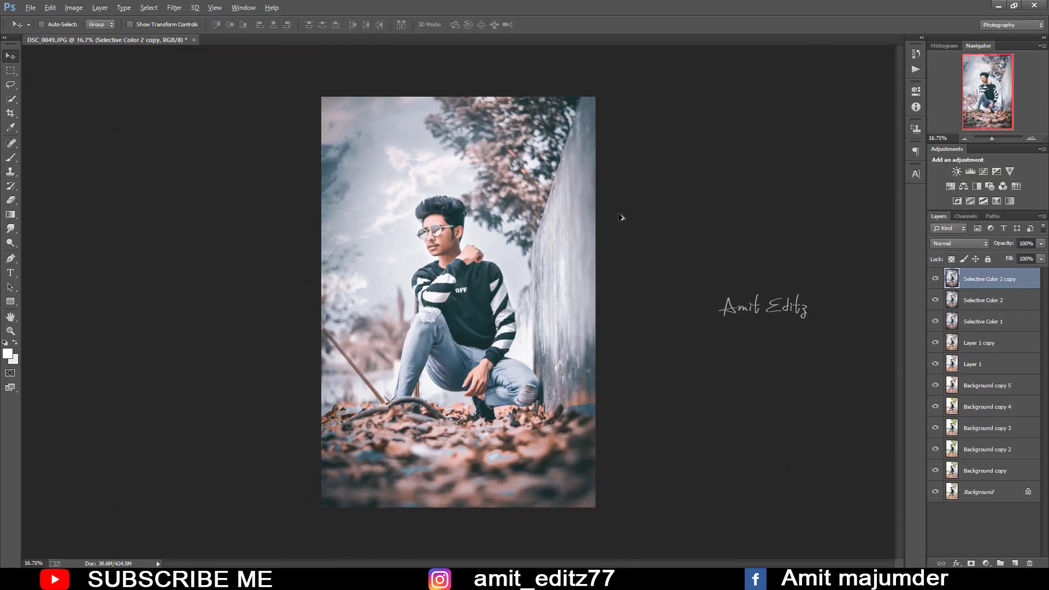
scroll(621, 217, up, 1)
scroll(634, 221, up, 2)
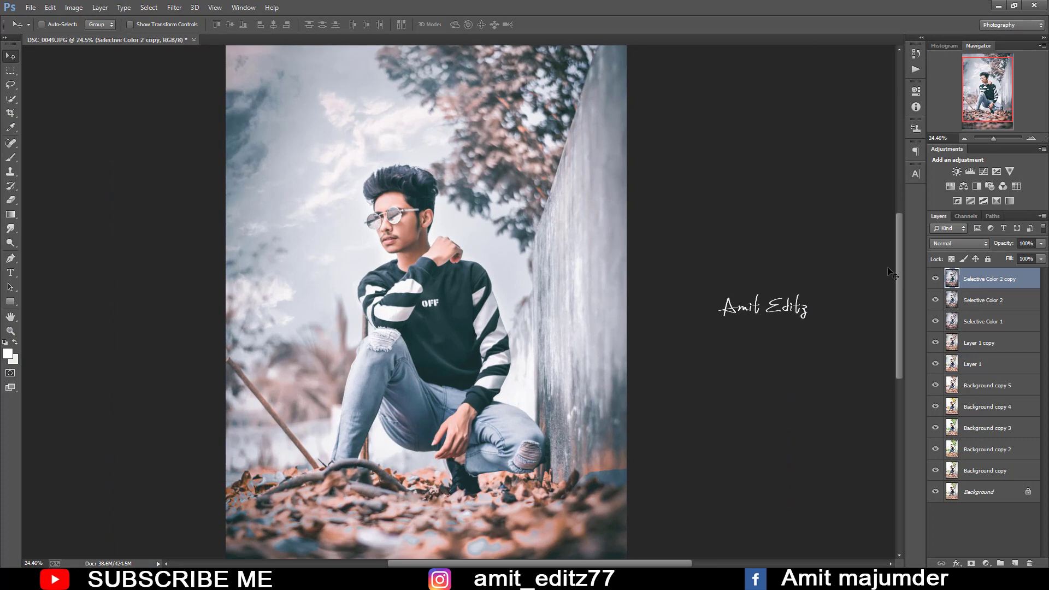
drag(1026, 290, 1015, 562)
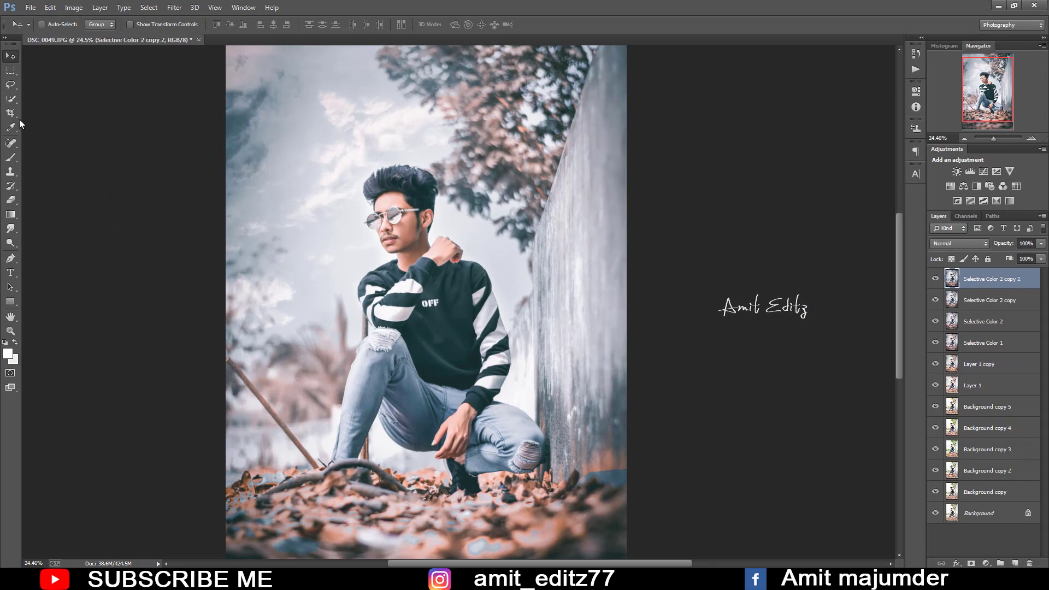
- Switch to the Burn tool with a 150 px brush at Midtones, about 9% exposure
click(12, 242)
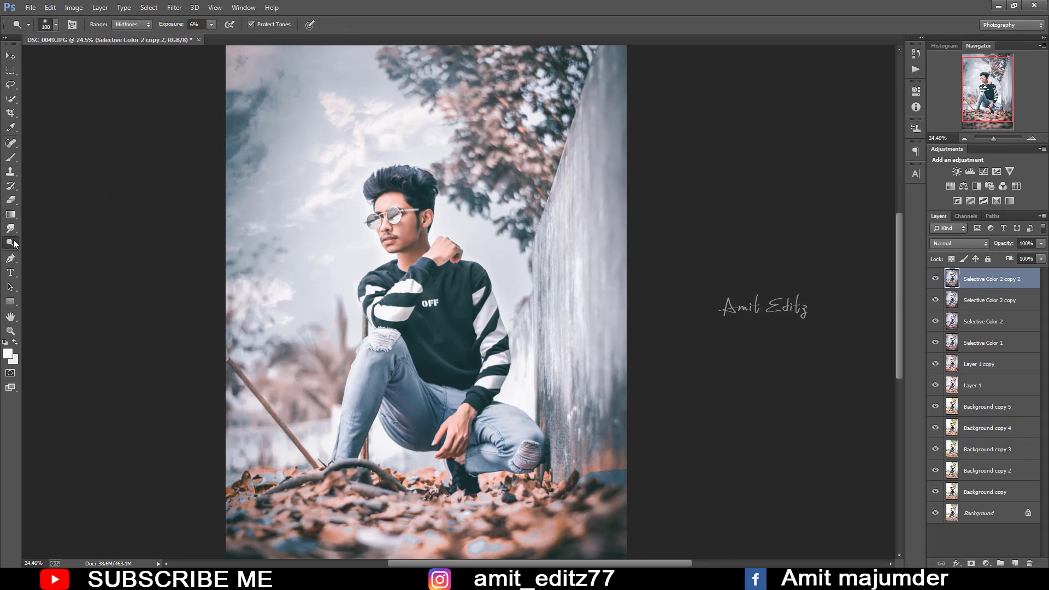
right_click(15, 244)
click(51, 256)
scroll(479, 267, up, 2)
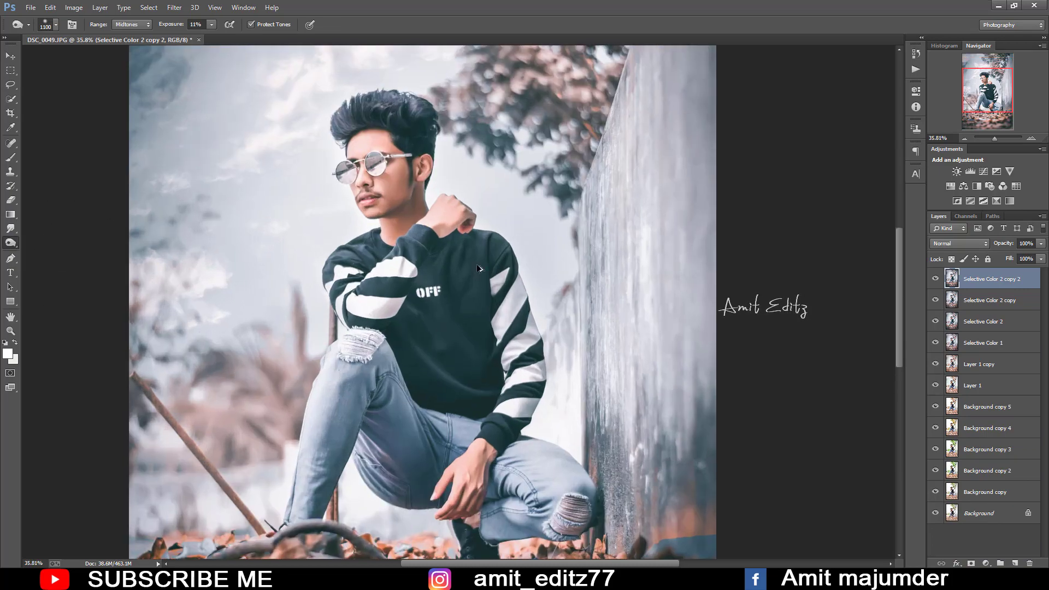
scroll(526, 397, up, 1)
scroll(446, 332, down, 4)
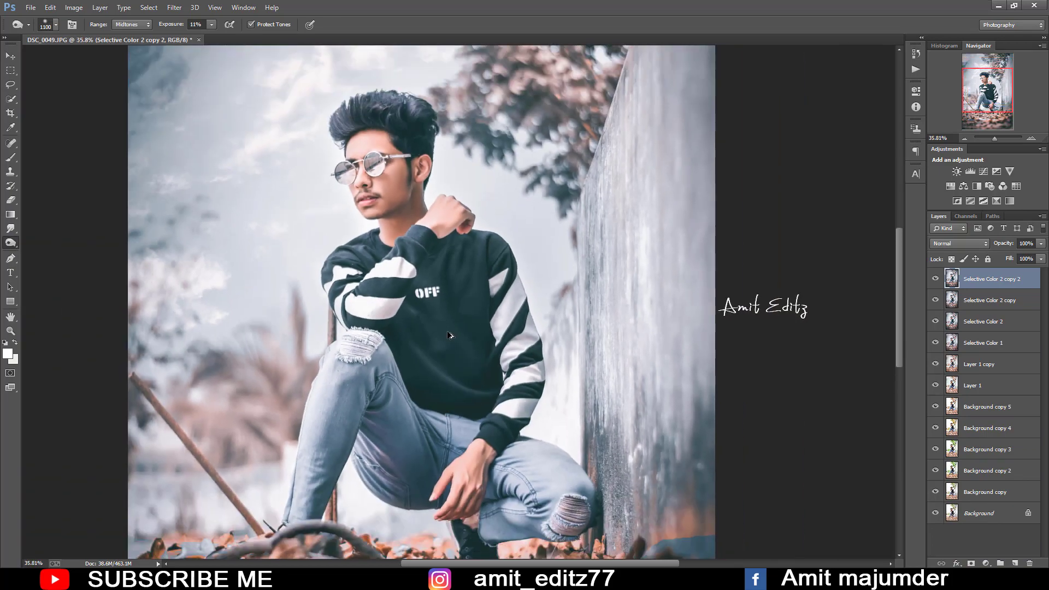
scroll(445, 332, up, 3)
scroll(448, 329, up, 2)
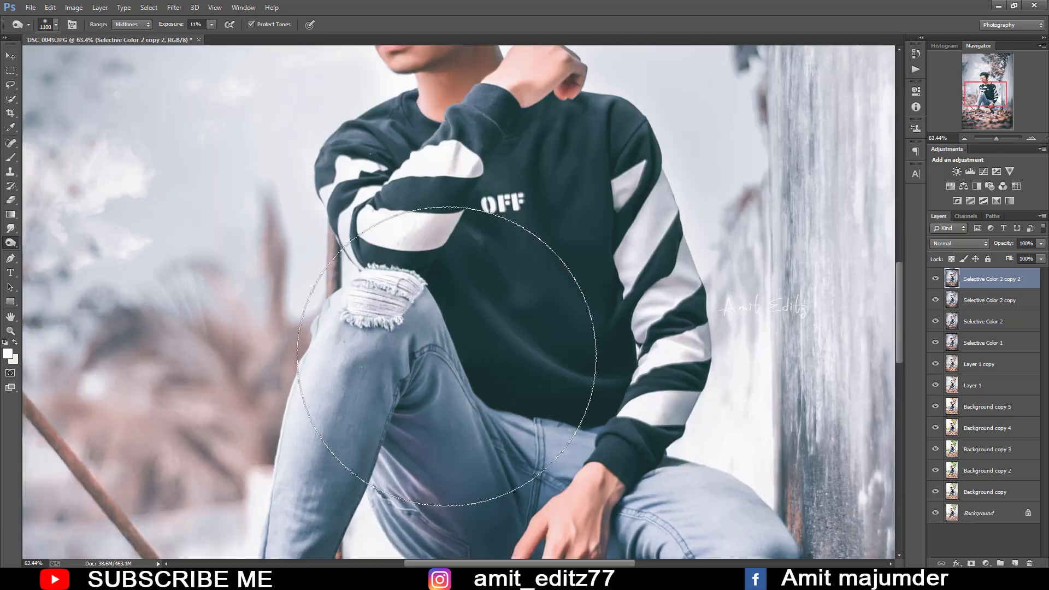
scroll(446, 355, down, 2)
key(bracketleft)
key(bracketleft)
key(bracketleft)
key(bracketleft)
key(bracketleft)
key(bracketleft)
key(bracketleft)
key(bracketleft)
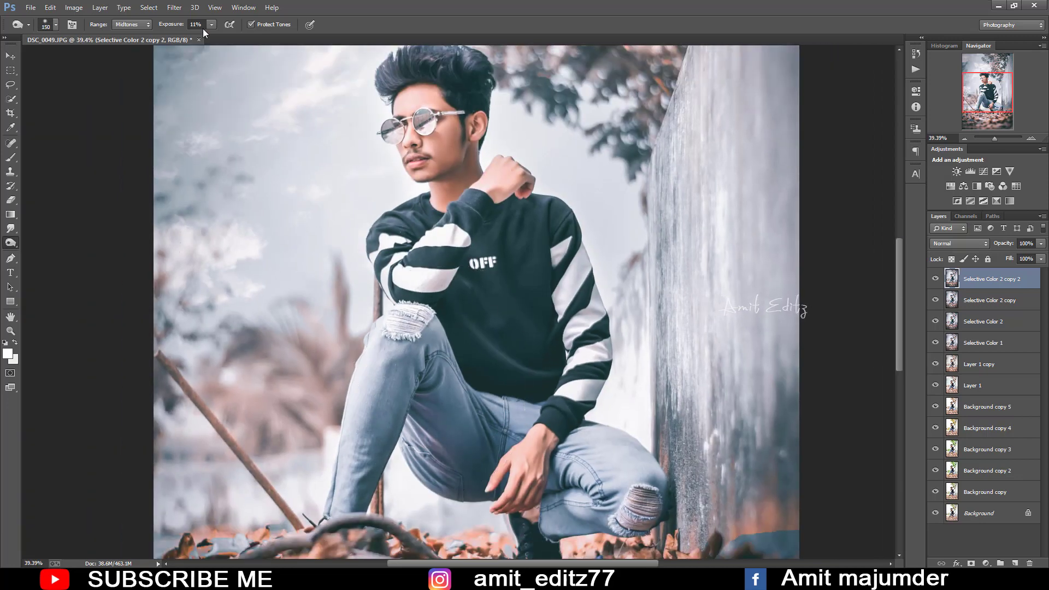
click(212, 24)
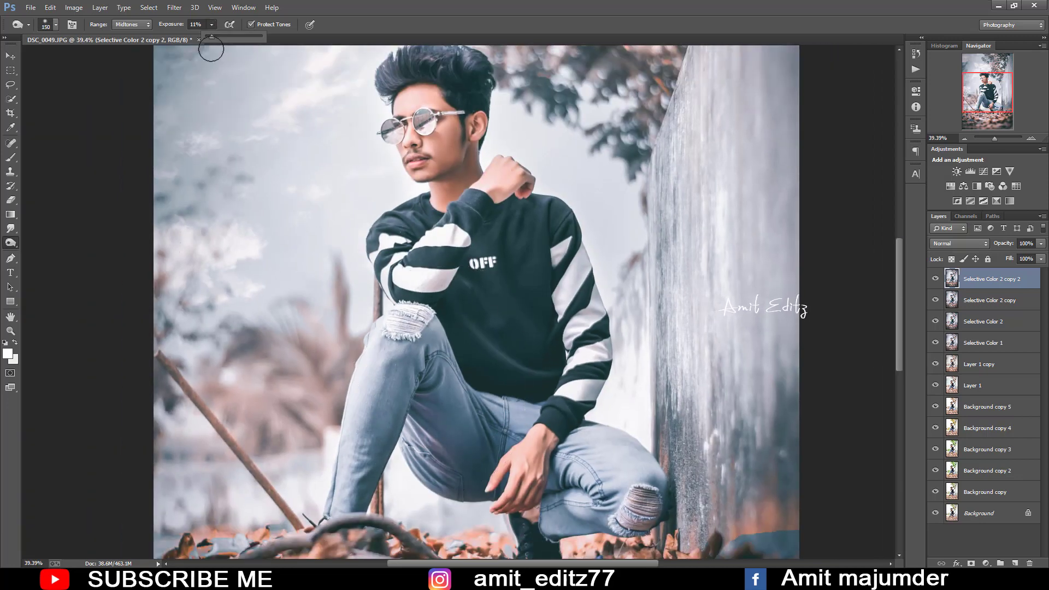
- Burn the jeans darker from the thigh down to the lower leg
key(bracketright)
key(bracketright)
key(bracketright)
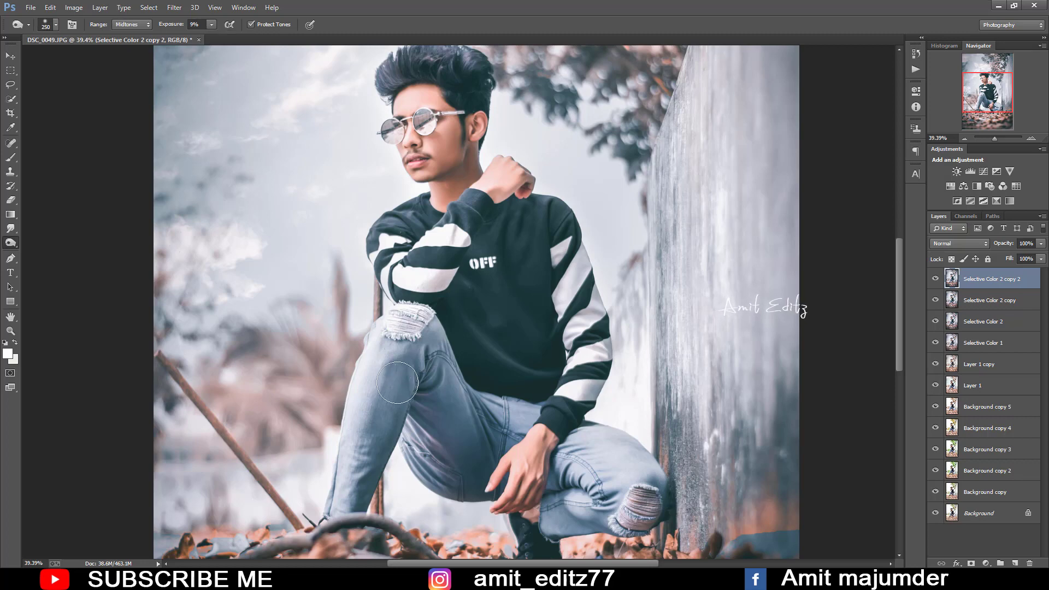
key(bracketright)
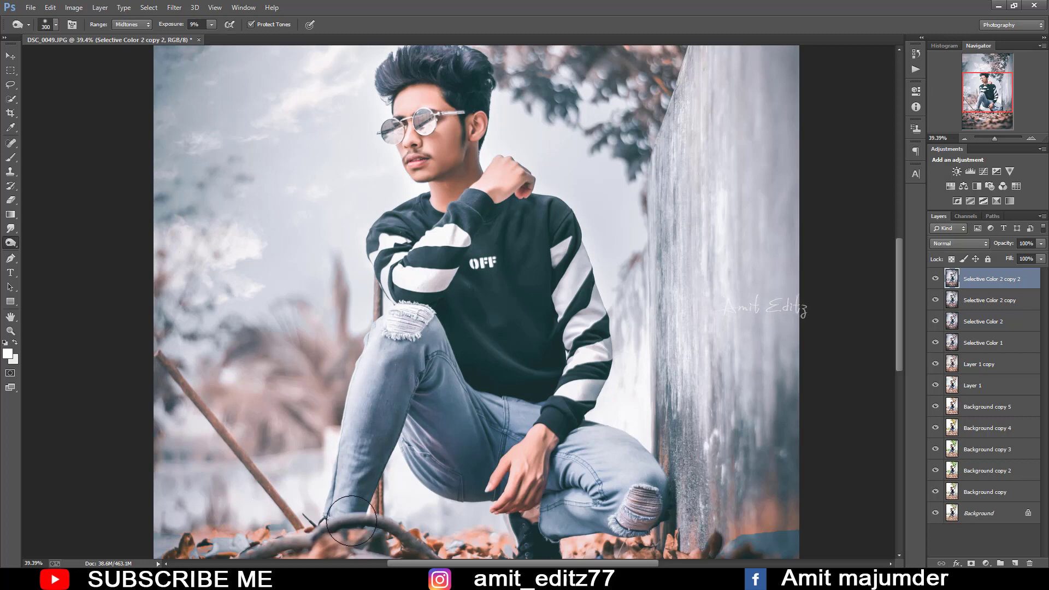
key(bracketleft)
key(bracketleft)
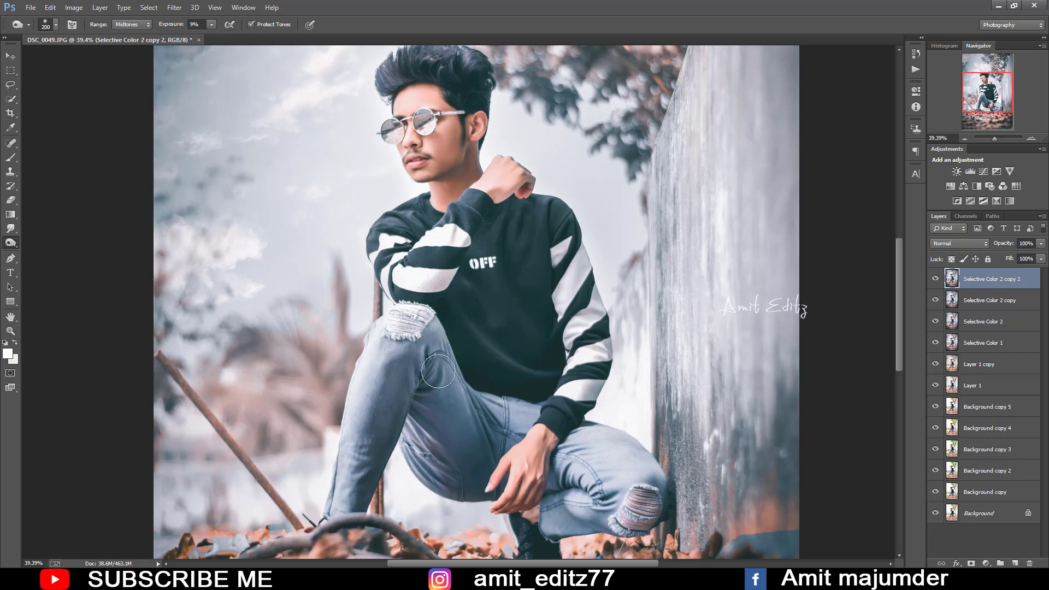
drag(438, 371, 474, 501)
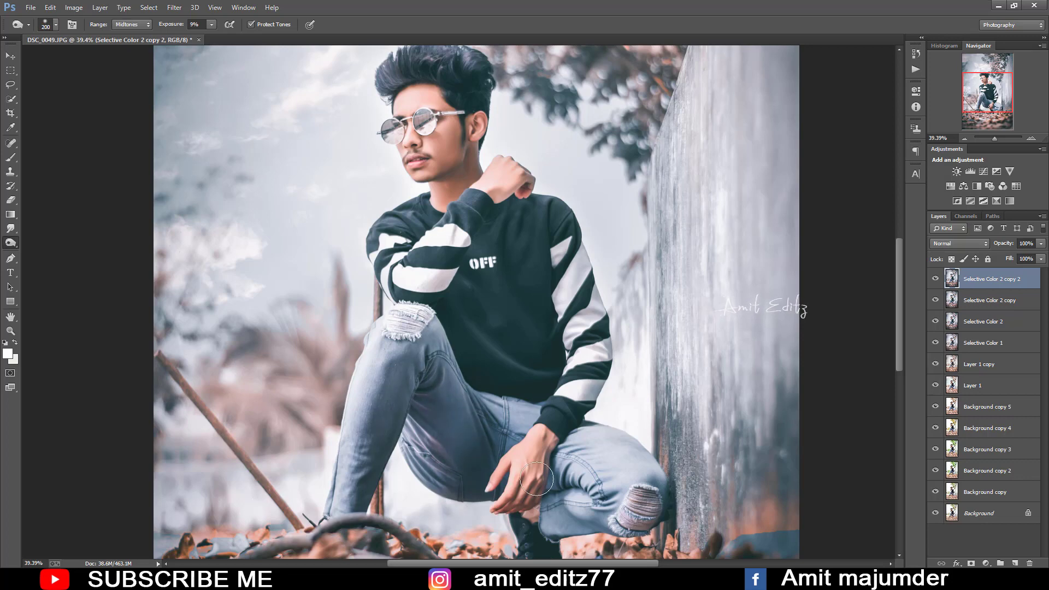
key(bracketright)
key(bracketright)
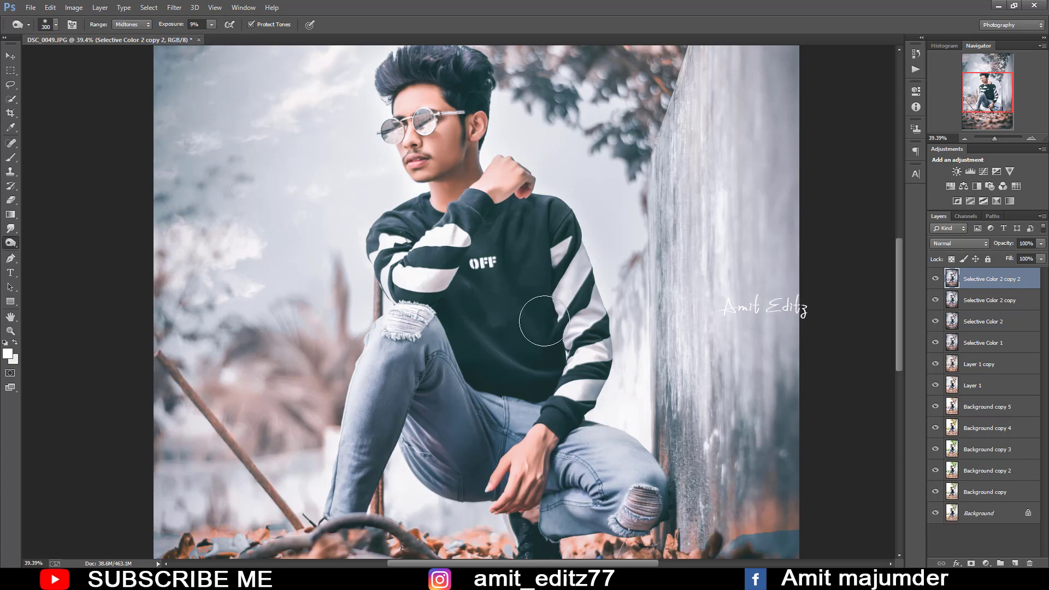
key(bracketleft)
key(bracketleft)
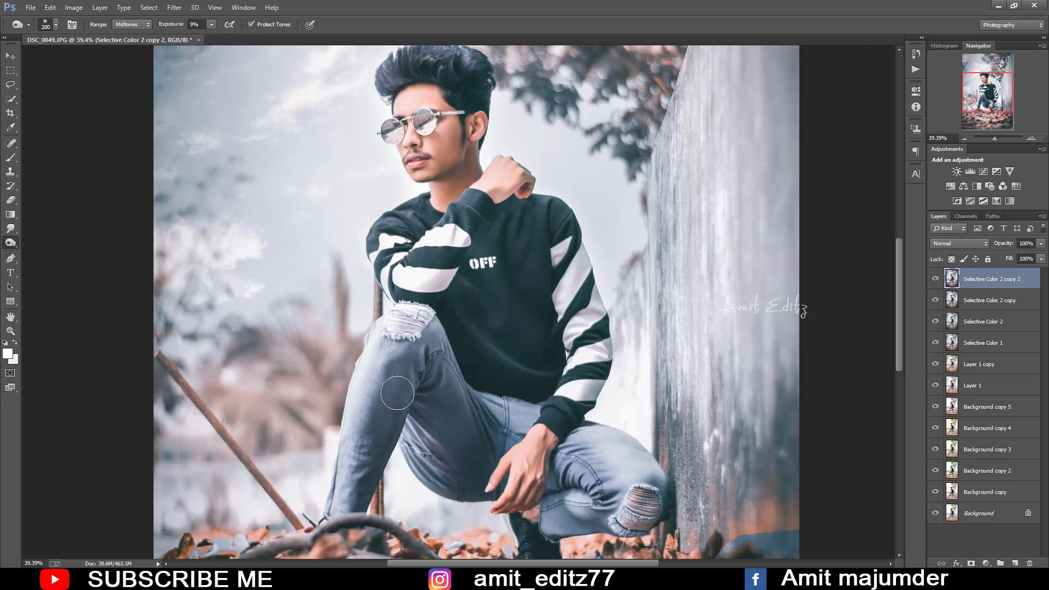
scroll(322, 157, up, 3)
key(bracketleft)
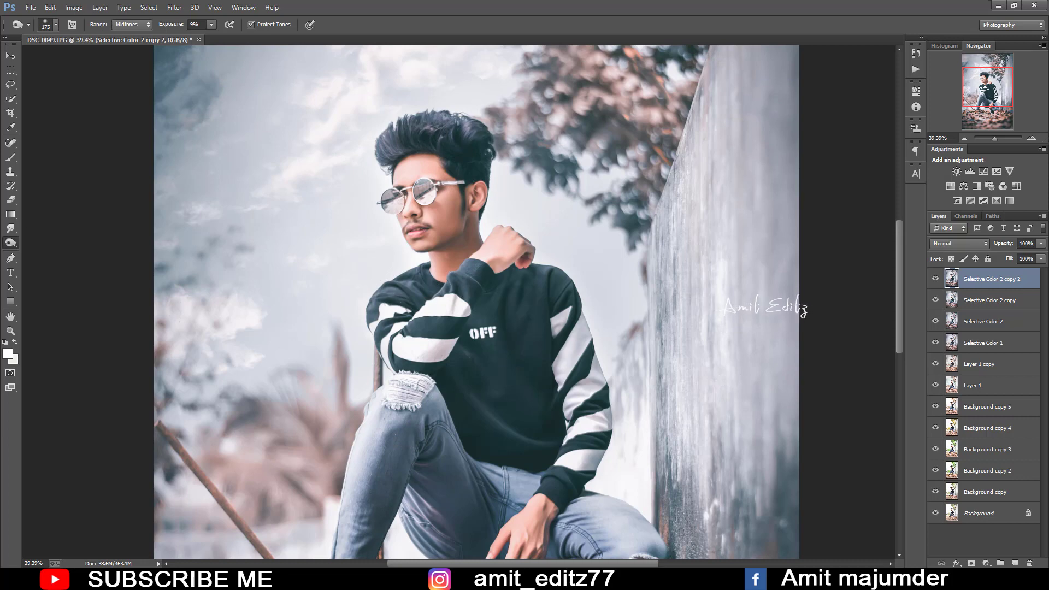
- Switch to the Dodge tool at 6% Midtones and enlarge its brush
right_click(12, 242)
click(41, 244)
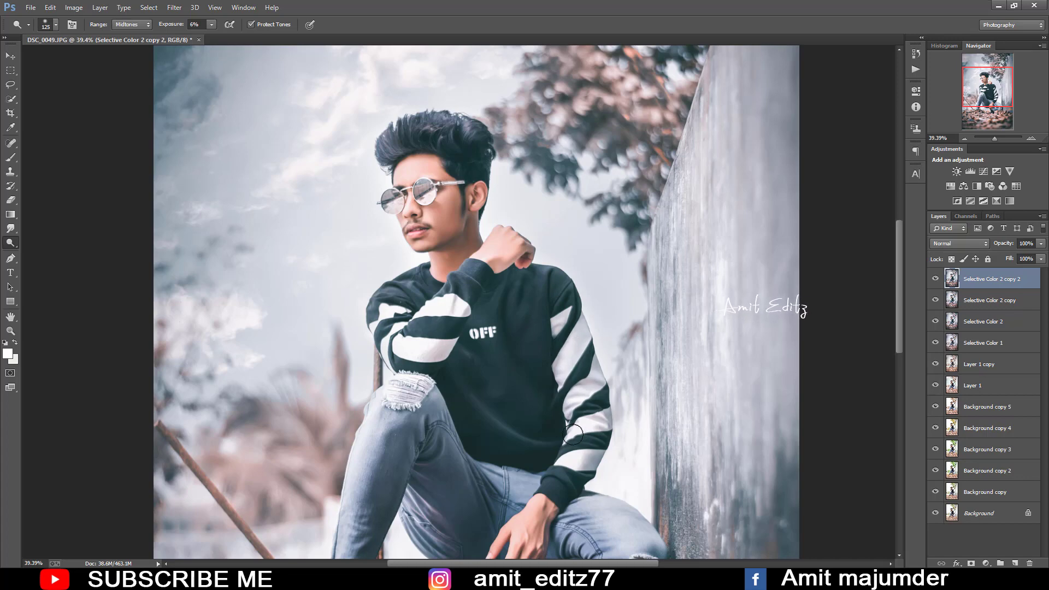
scroll(548, 472, down, 3)
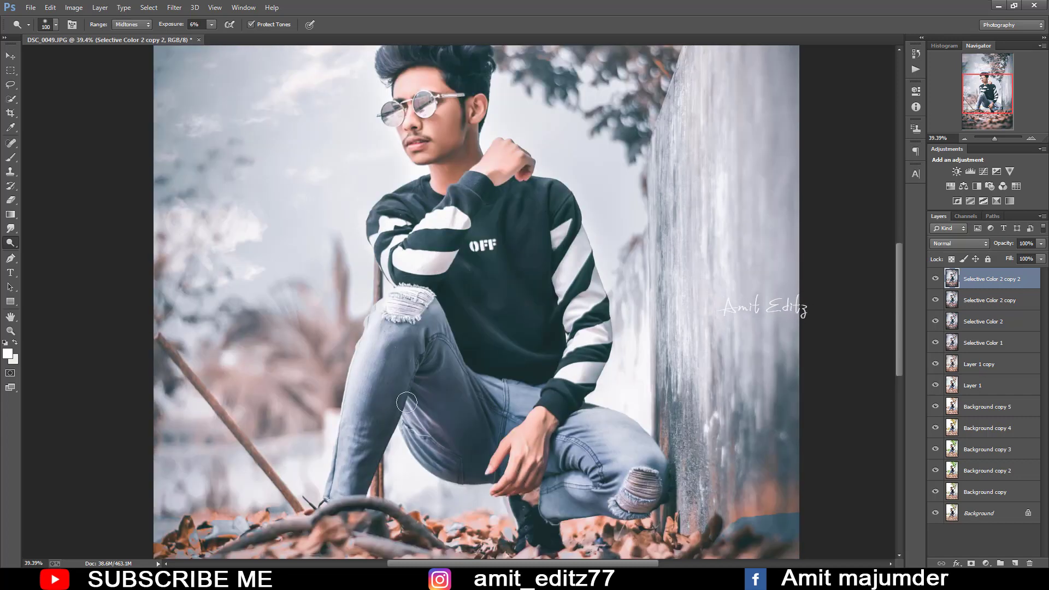
key(bracketright)
key(bracketright)
key(bracketright)
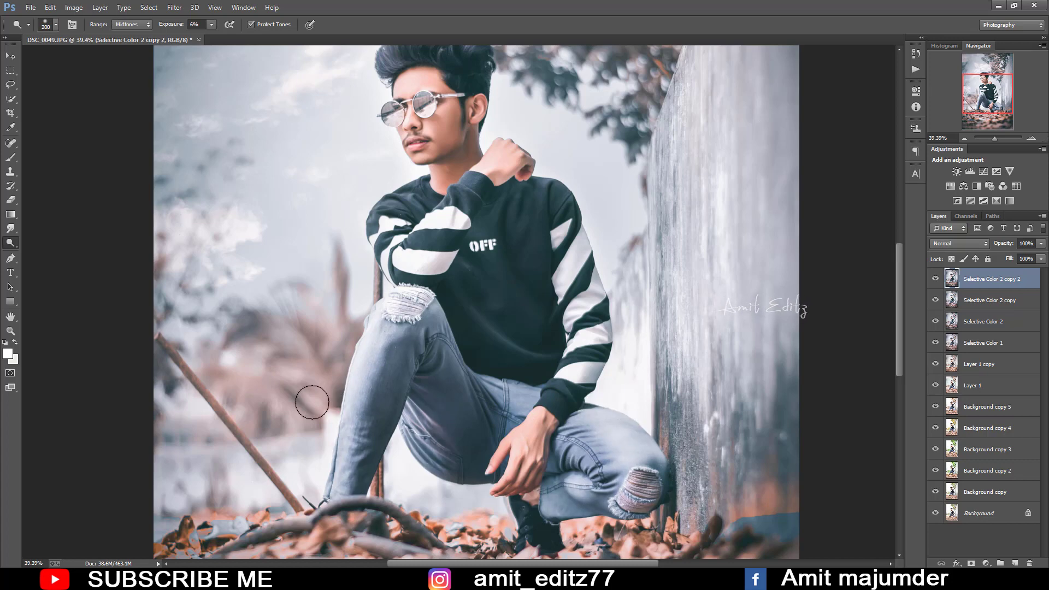
scroll(349, 492, up, 1)
scroll(110, 382, up, 1)
scroll(644, 463, up, 1)
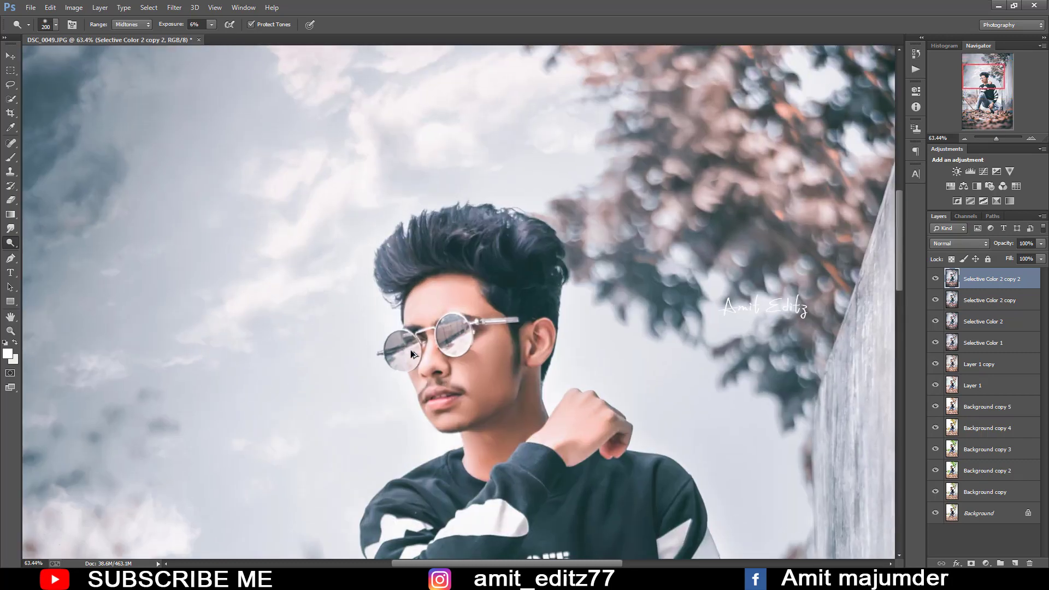
scroll(643, 462, up, 1)
- Dodge the shadows on the neck and cheek lighter with a smaller brush
drag(643, 462, 567, 334)
key(bracketleft)
key(bracketleft)
key(bracketleft)
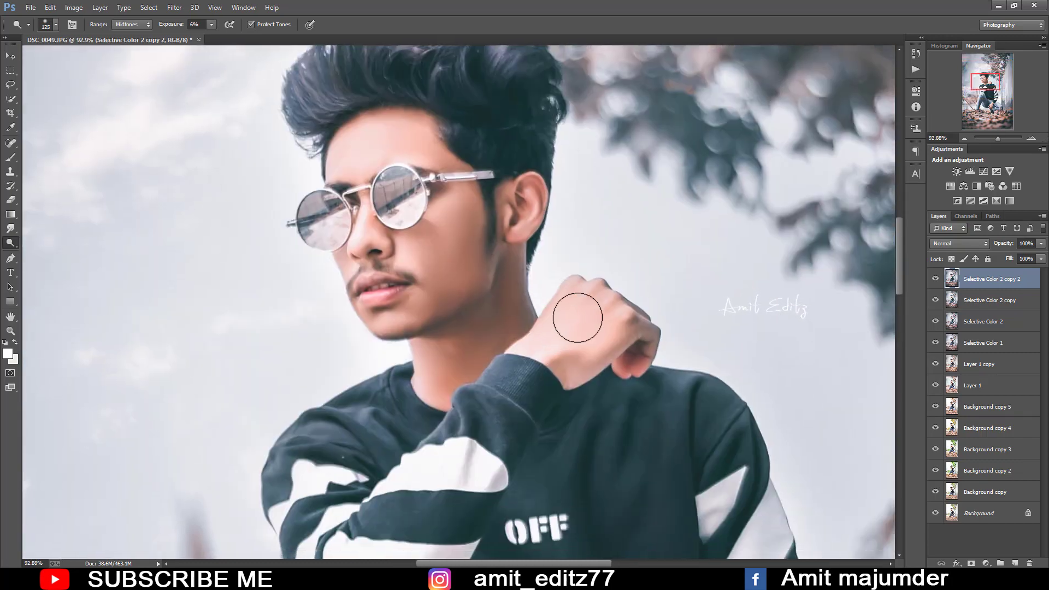
key(bracketleft)
key(bracketleft)
mouse_move(518, 261)
mouse_down()
mouse_move(511, 317)
mouse_move(511, 276)
mouse_move(497, 276)
mouse_move(484, 346)
mouse_up()
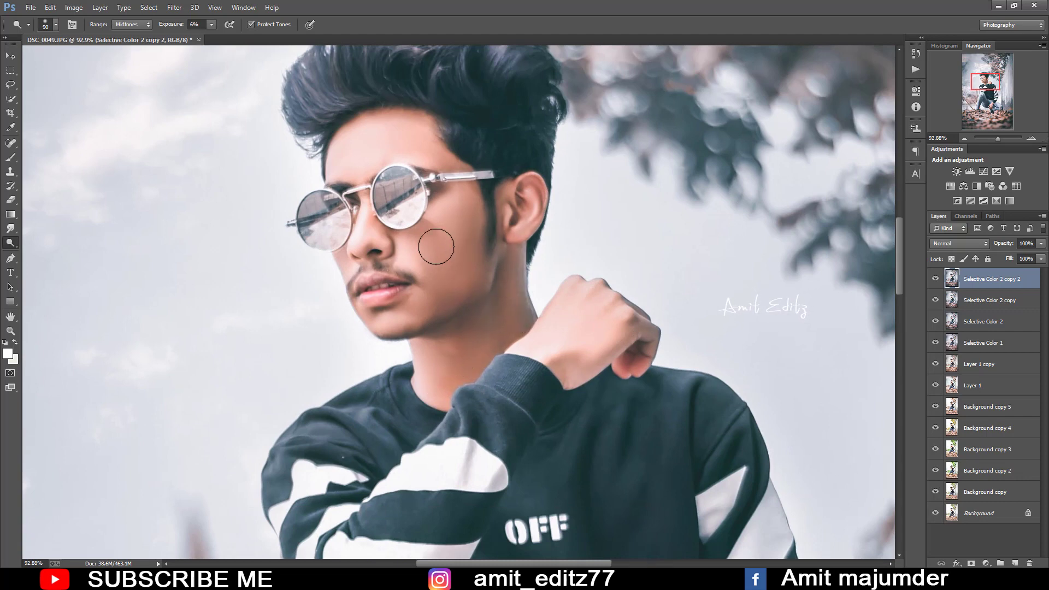
key(bracketleft)
key(bracketleft)
key(bracketleft)
key(bracketright)
key(bracketright)
key(bracketright)
key(bracketright)
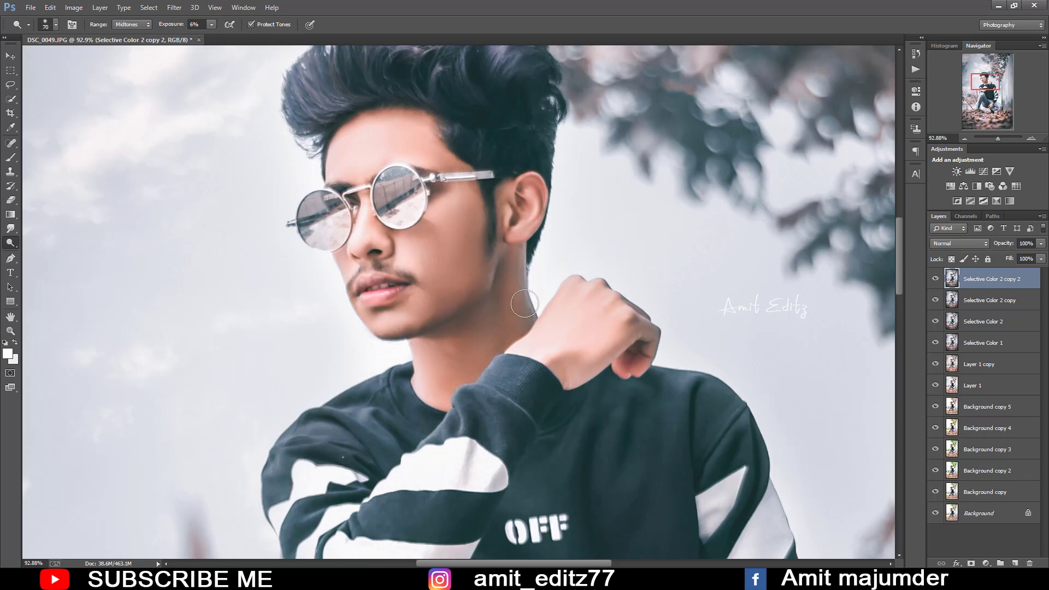
key(bracketright)
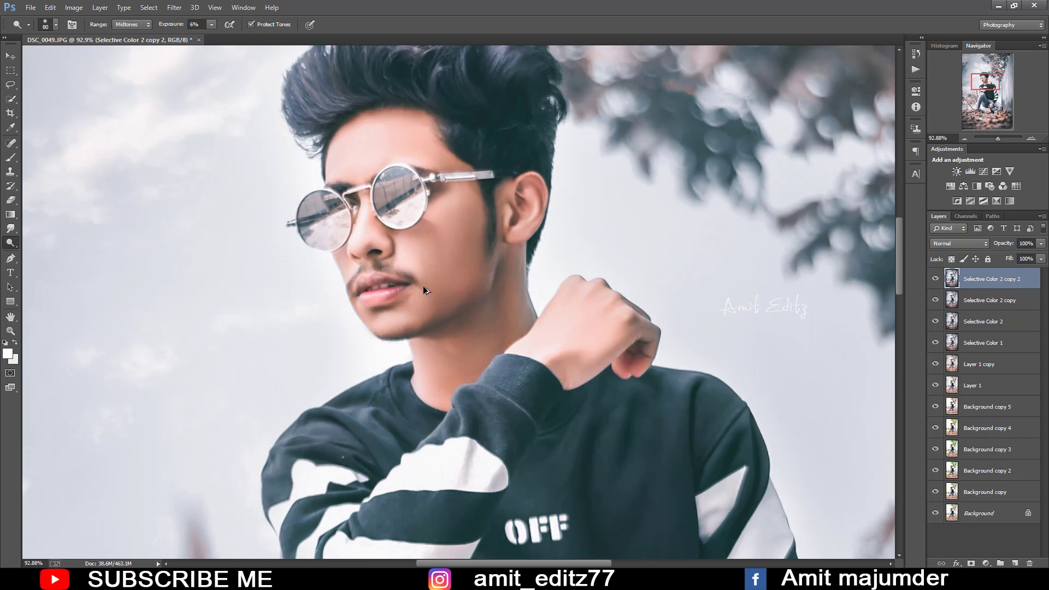
scroll(426, 289, down, 3)
scroll(425, 290, down, 1)
scroll(425, 290, down, 1)
- Zoom in and out to check the whole edited image
scroll(425, 290, down, 1)
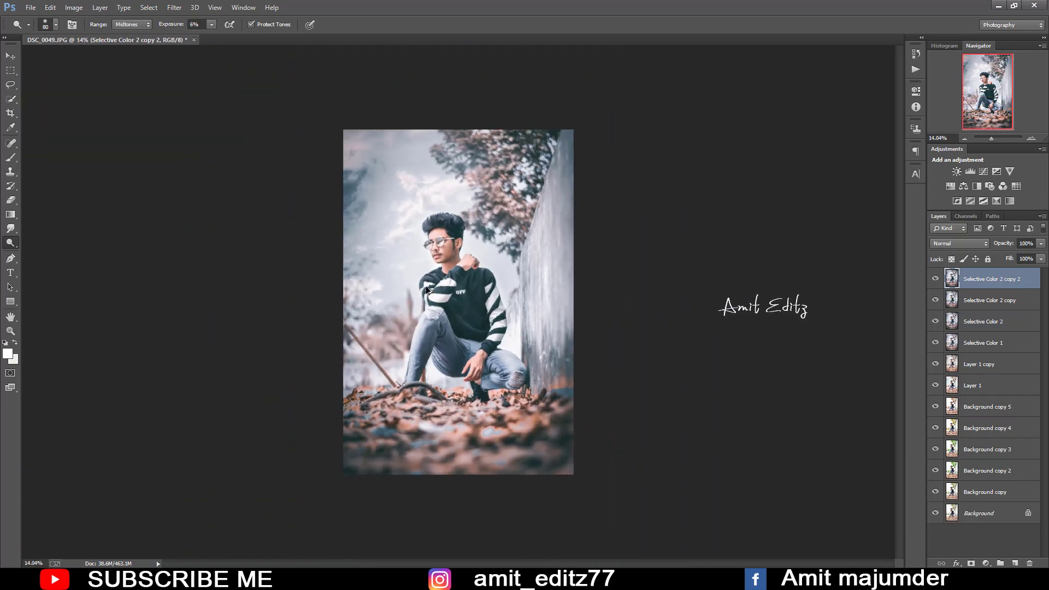
scroll(427, 290, up, 1)
scroll(504, 321, up, 2)
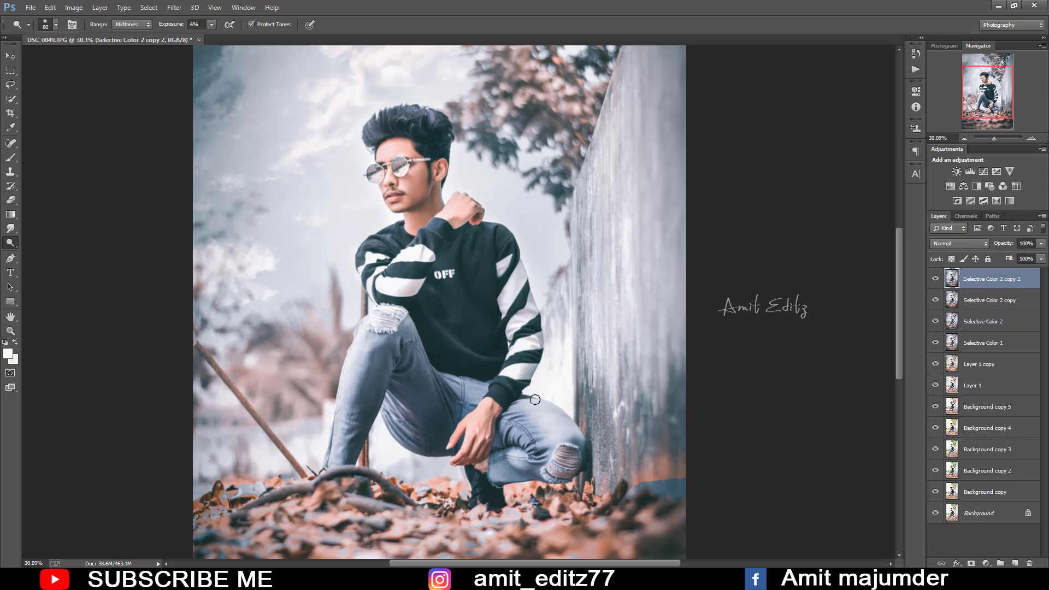
scroll(525, 358, down, 2)
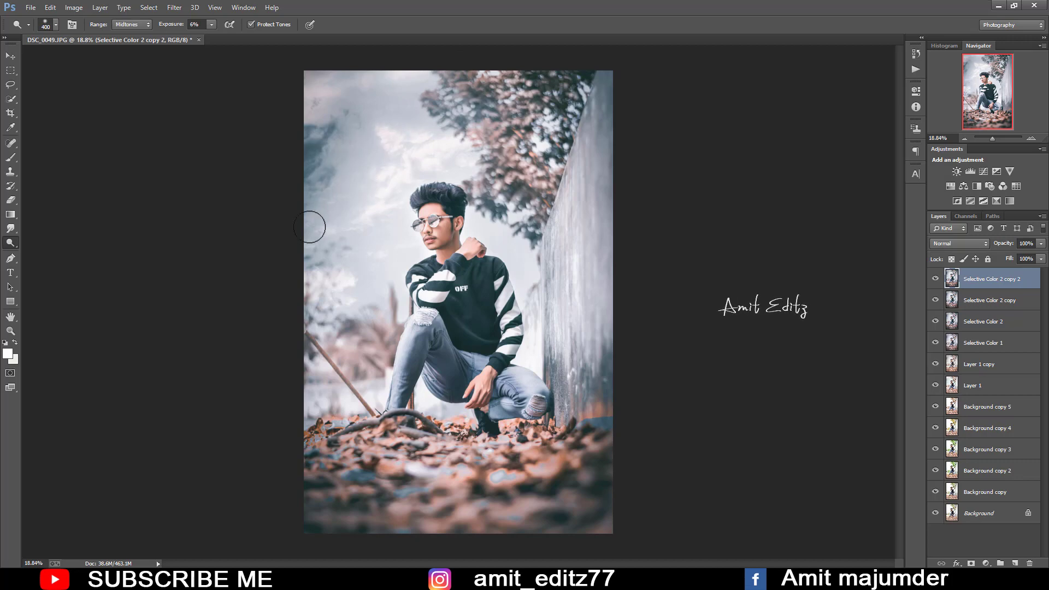
scroll(402, 257, down, 2)
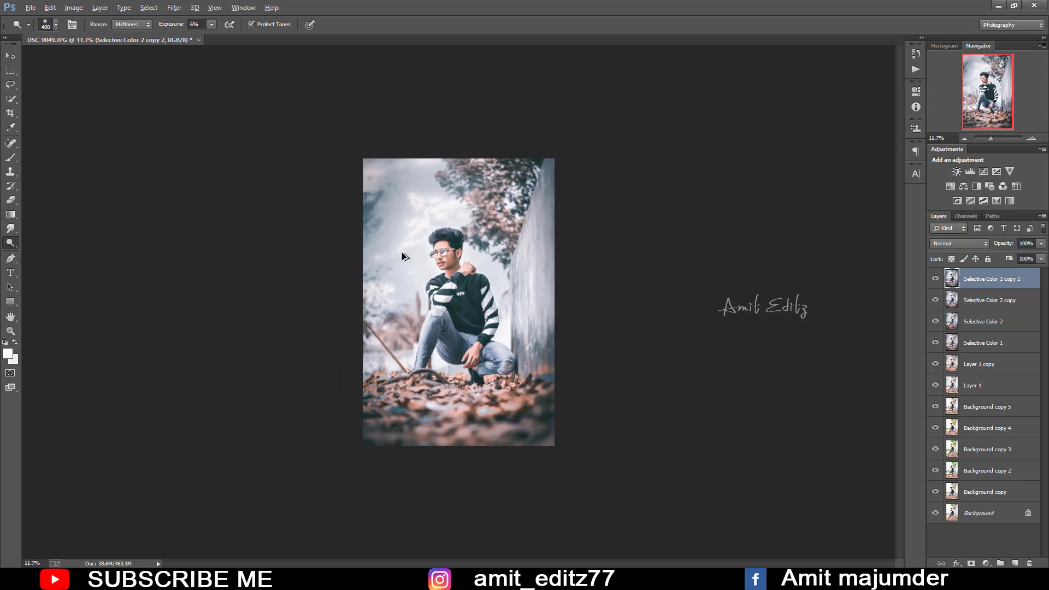
scroll(403, 257, up, 2)
scroll(403, 256, down, 2)
scroll(518, 221, up, 1)
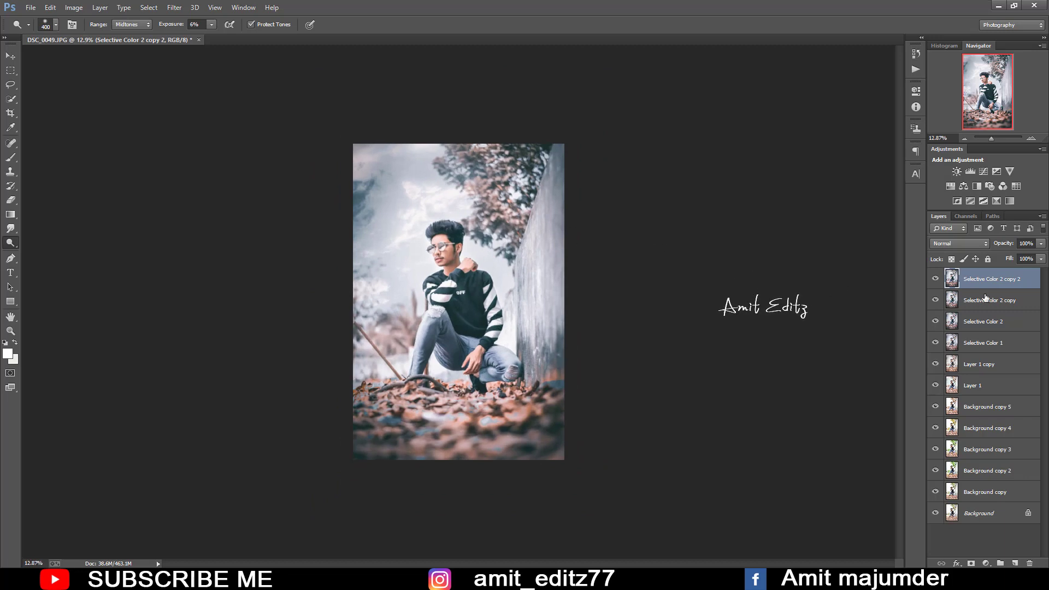
- Duplicate the top layer and apply a High Pass filter with radius 2
drag(986, 324, 1015, 564)
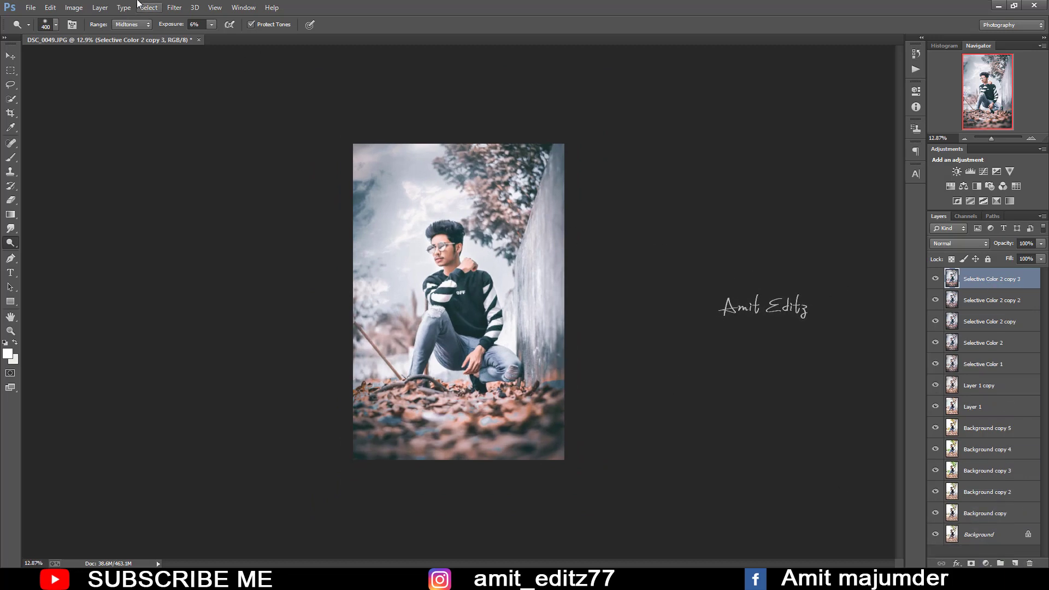
click(182, 7)
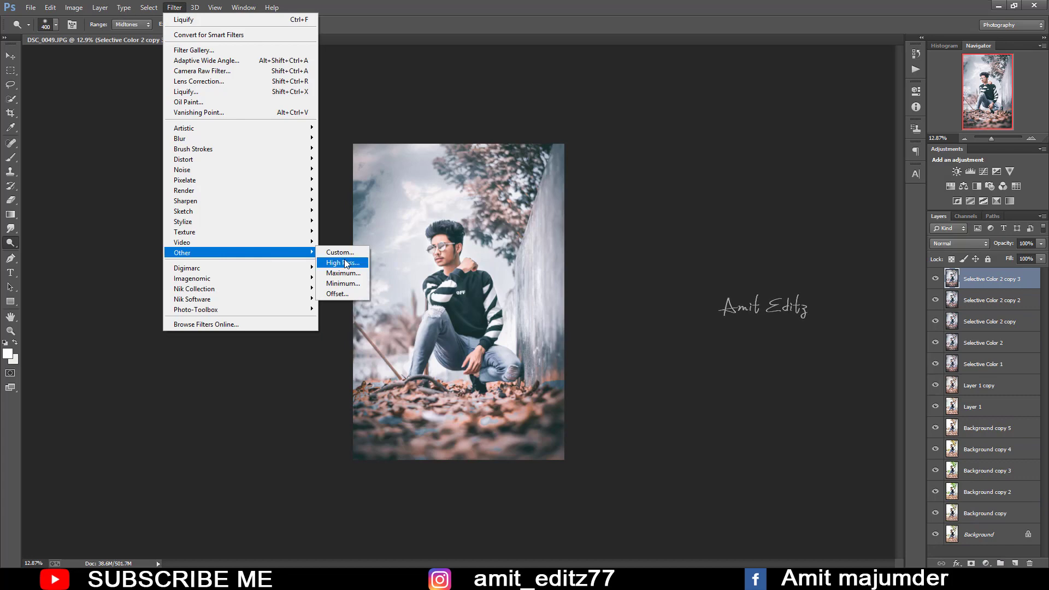
click(336, 263)
text(2)
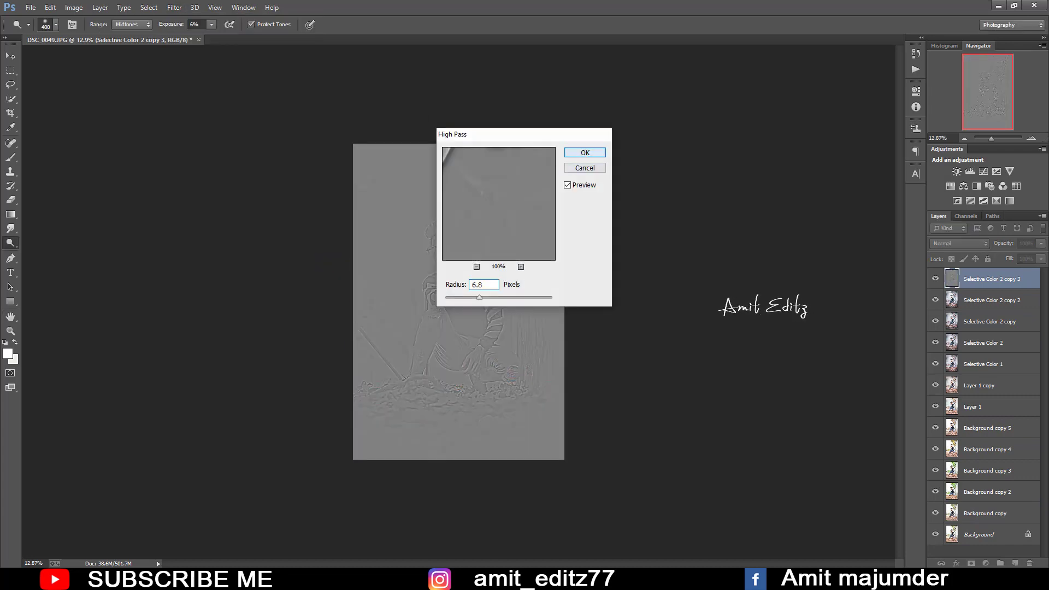
key(Return)
- Blend the High Pass layer as Soft Light, compare the sharpening, and merge it down
click(961, 243)
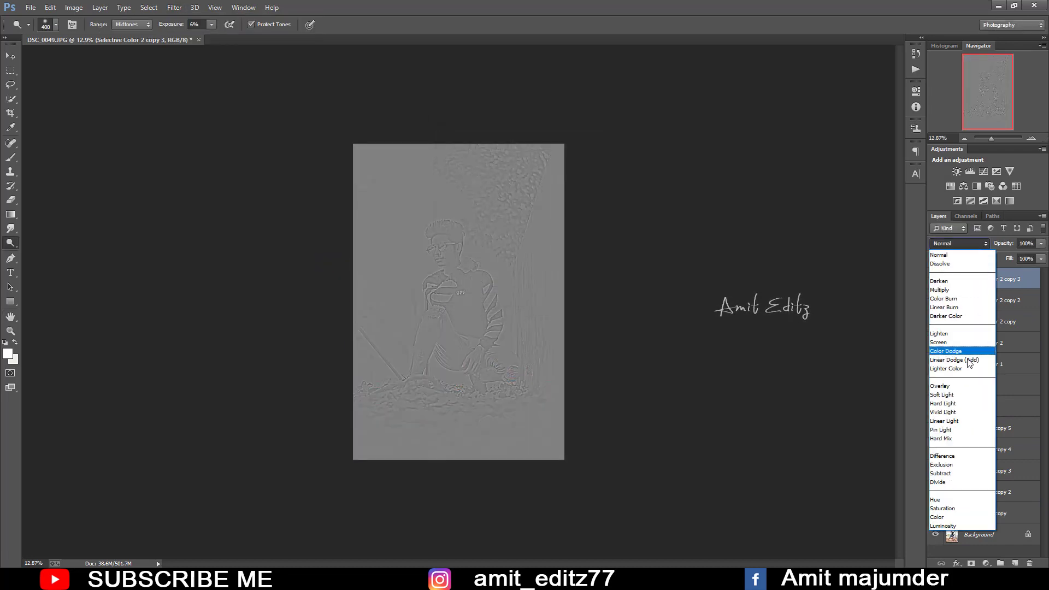
click(962, 393)
drag(439, 243, 918, 297)
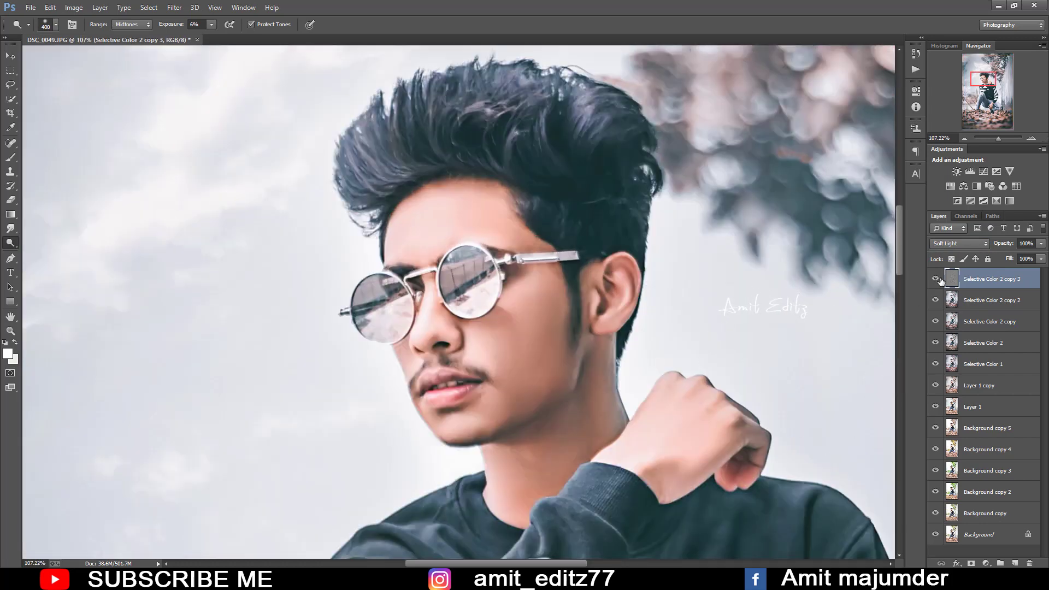
click(936, 279)
right_click(1008, 311)
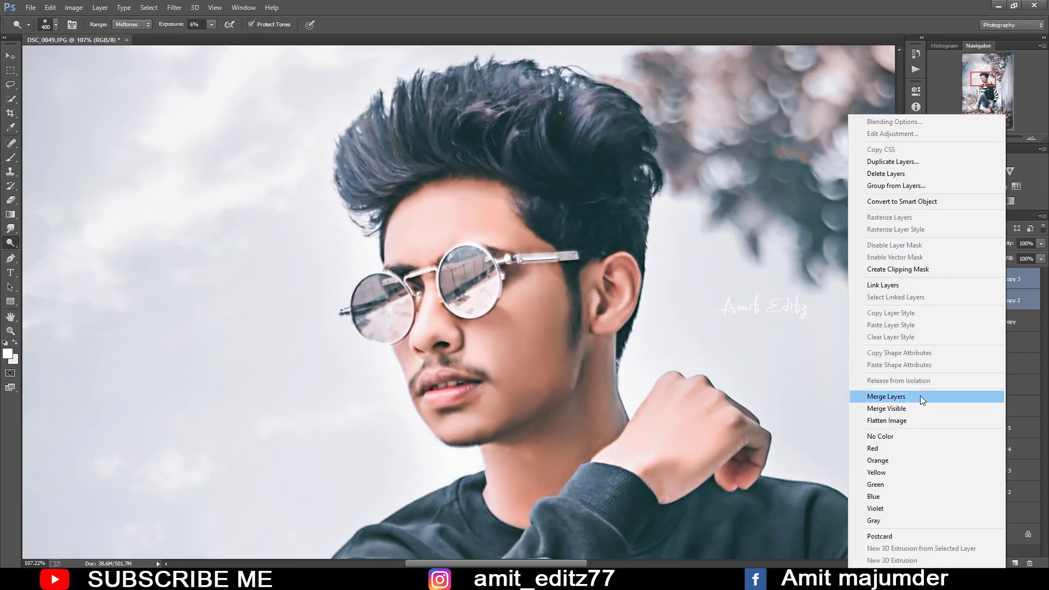
click(921, 396)
right_click(10, 158)
click(49, 188)
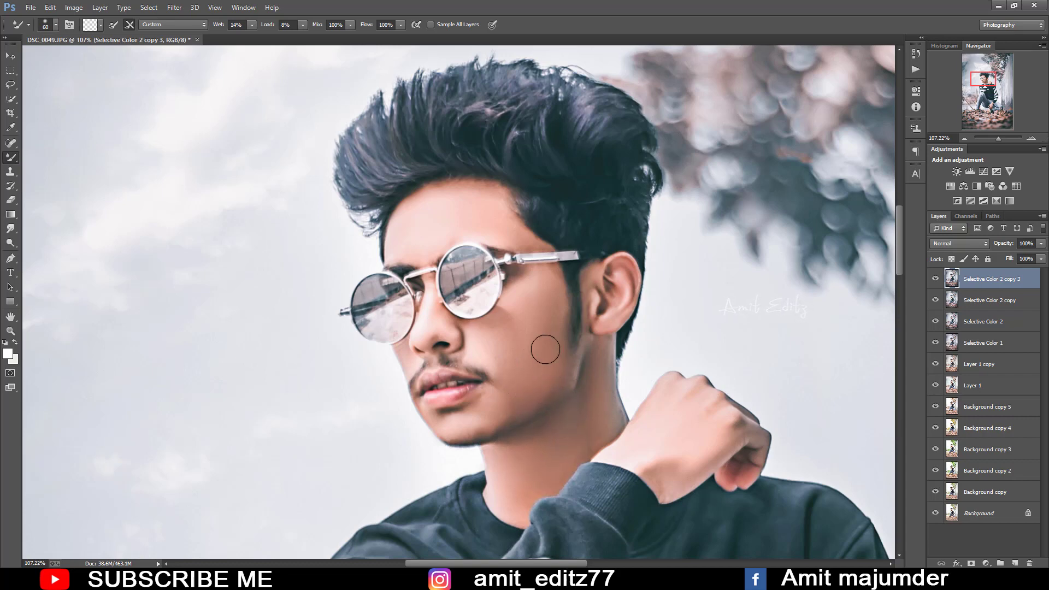
- Smooth the cheek and neck skin with the Mixer Brush, then fit the whole image on screen
mouse_move(545, 349)
mouse_down()
mouse_move(498, 346)
mouse_move(553, 310)
mouse_move(559, 376)
mouse_up()
drag(581, 446, 551, 455)
key(ctrl+0)
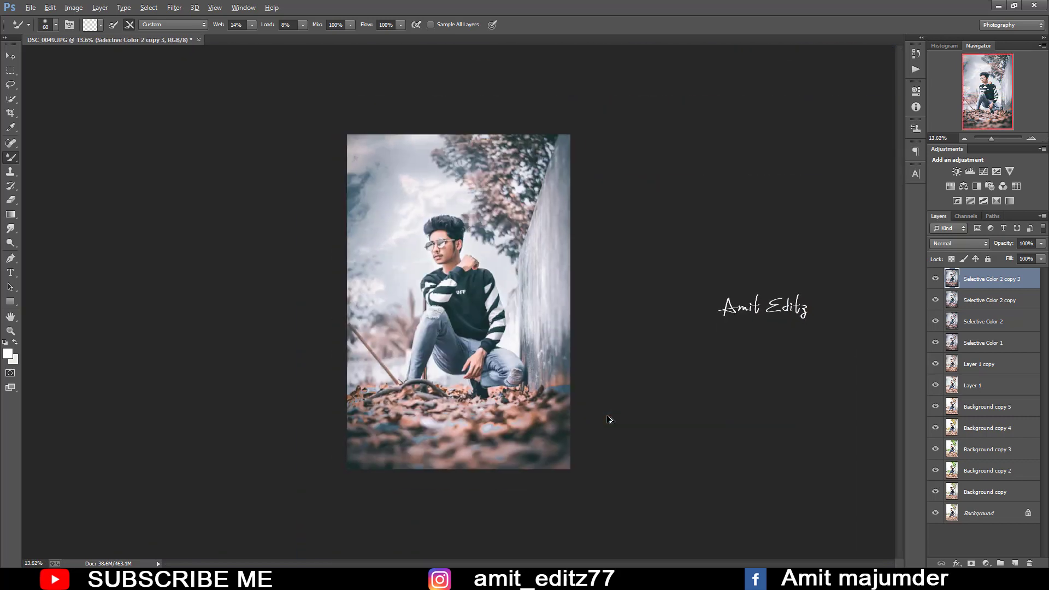
scroll(610, 420, up, 1)
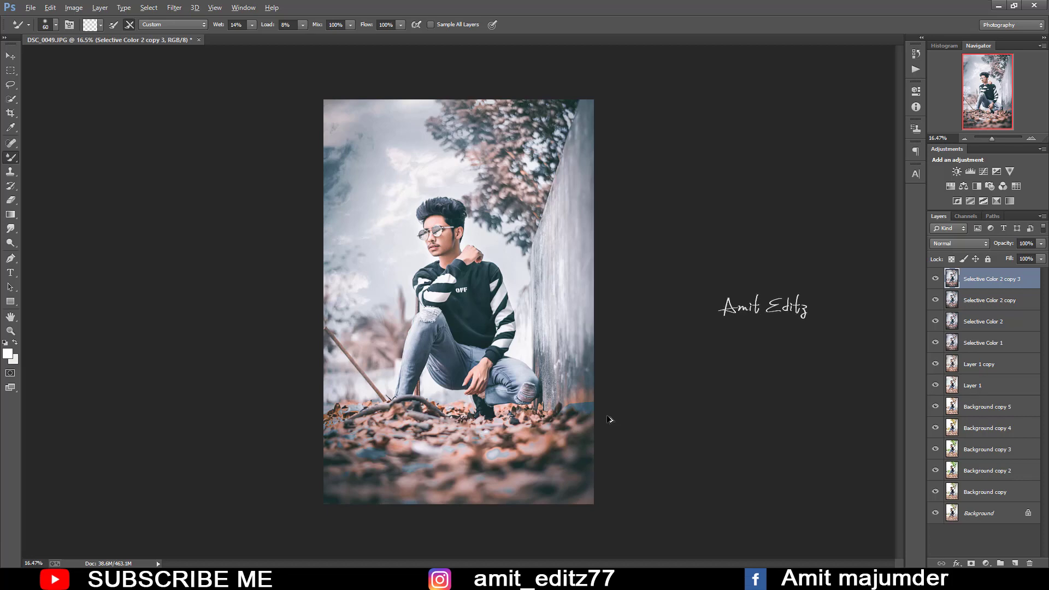
- Switch to the 6% Midtones Dodge tool with an 80 px brush for the knee highlights
click(10, 244)
scroll(425, 209, up, 3)
scroll(527, 251, up, 4)
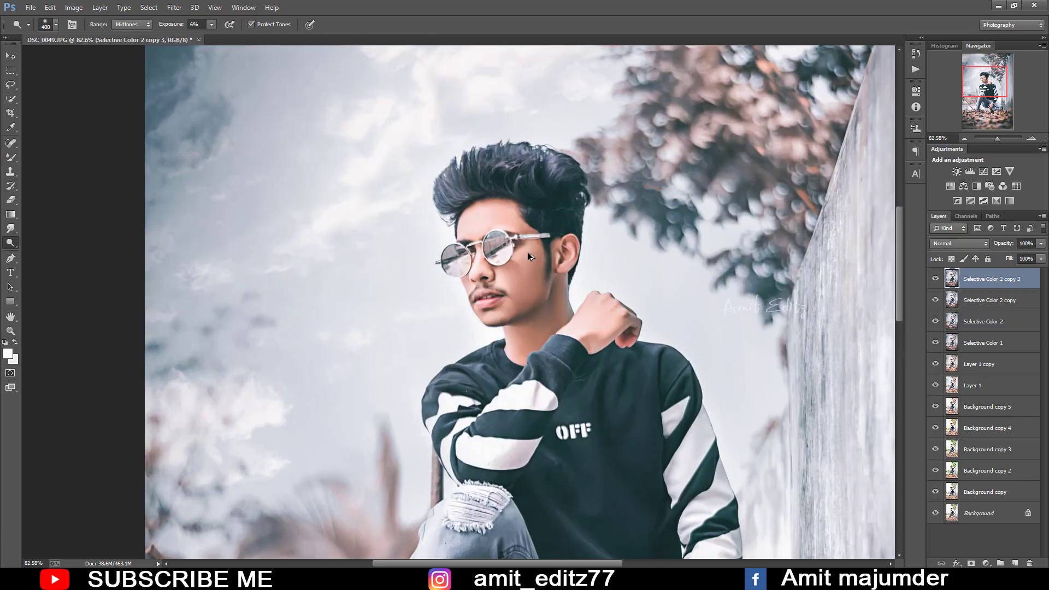
scroll(525, 253, up, 4)
key(bracketleft)
key(bracketleft)
key(bracketleft)
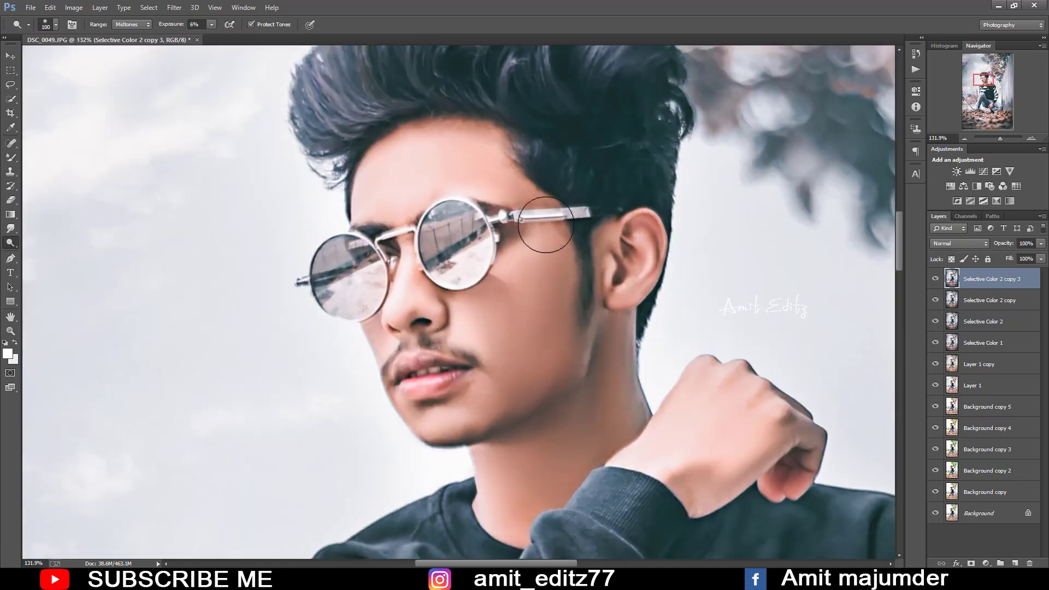
key(bracketleft)
key(bracketleft)
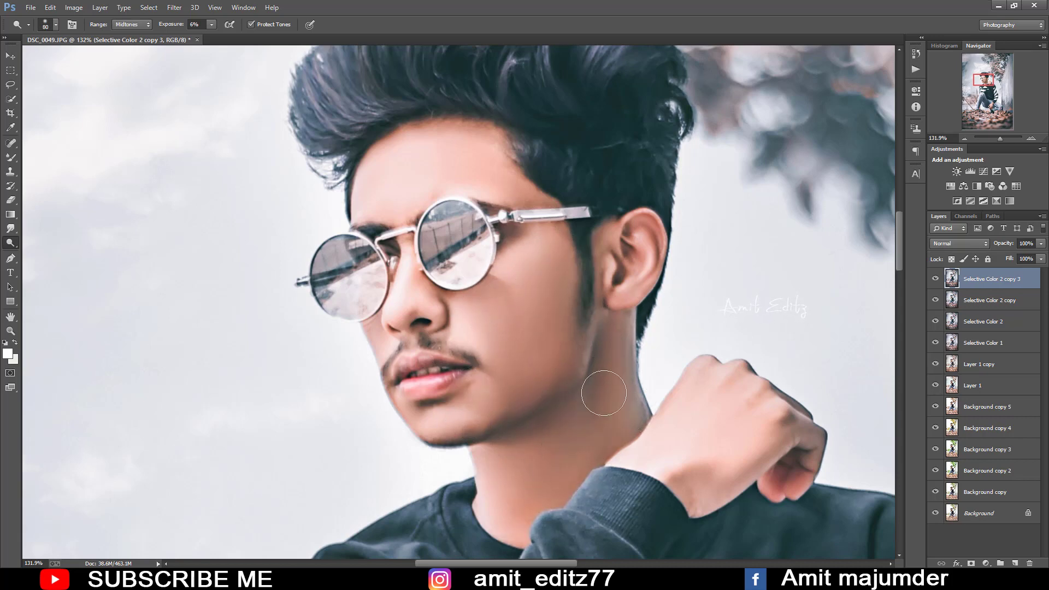
scroll(546, 433, down, 5)
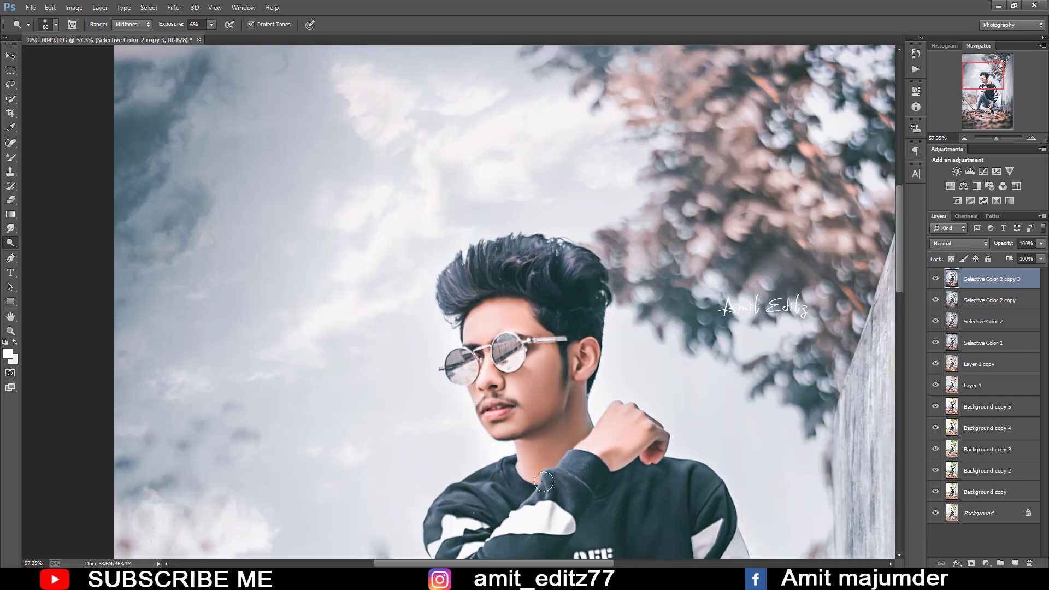
scroll(538, 461, down, 3)
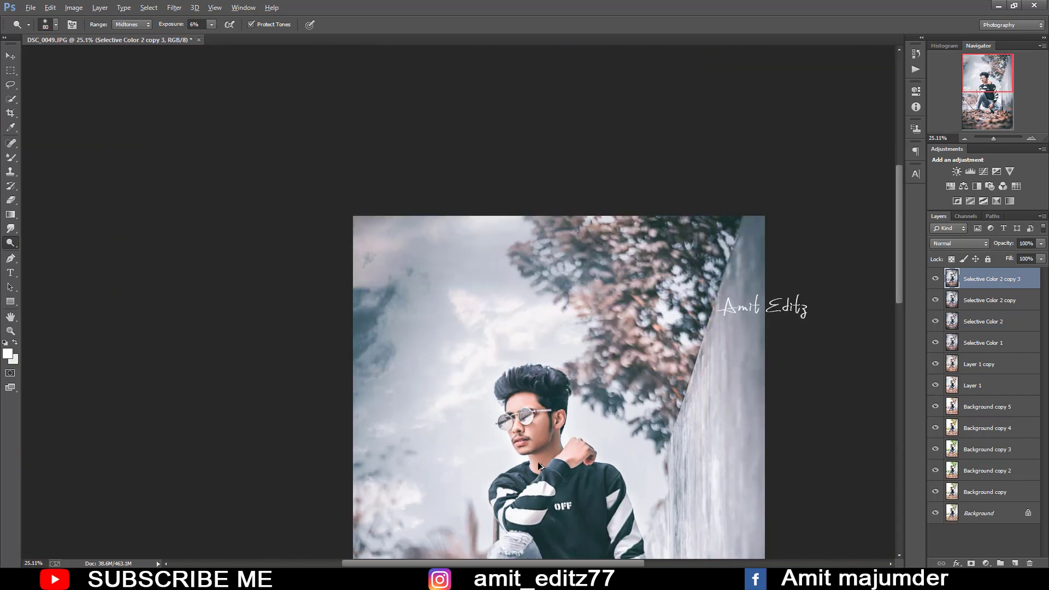
scroll(538, 461, down, 3)
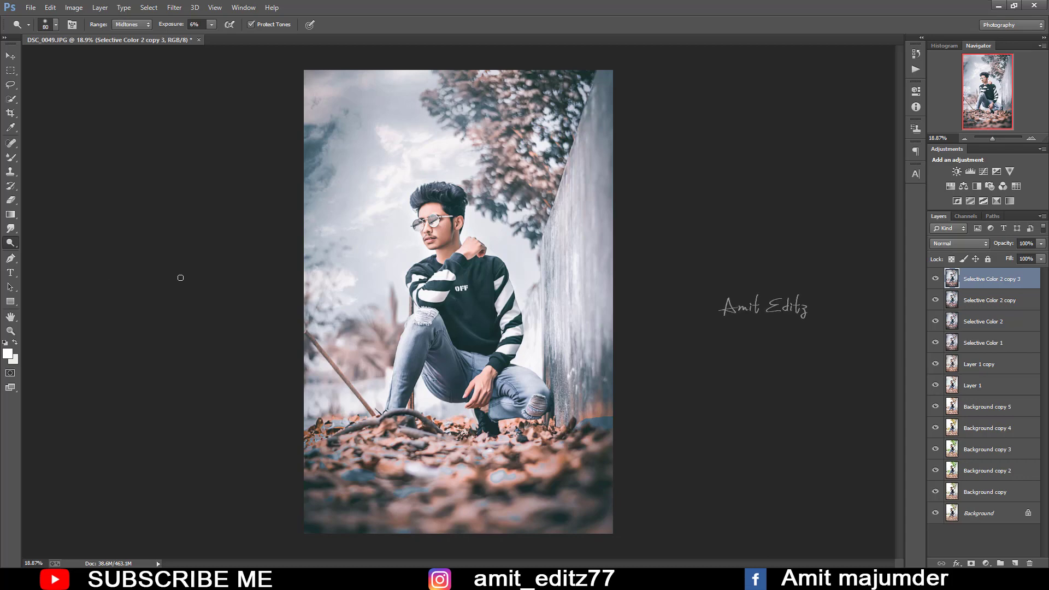
scroll(181, 278, down, 3)
scroll(462, 314, up, 3)
scroll(465, 320, up, 3)
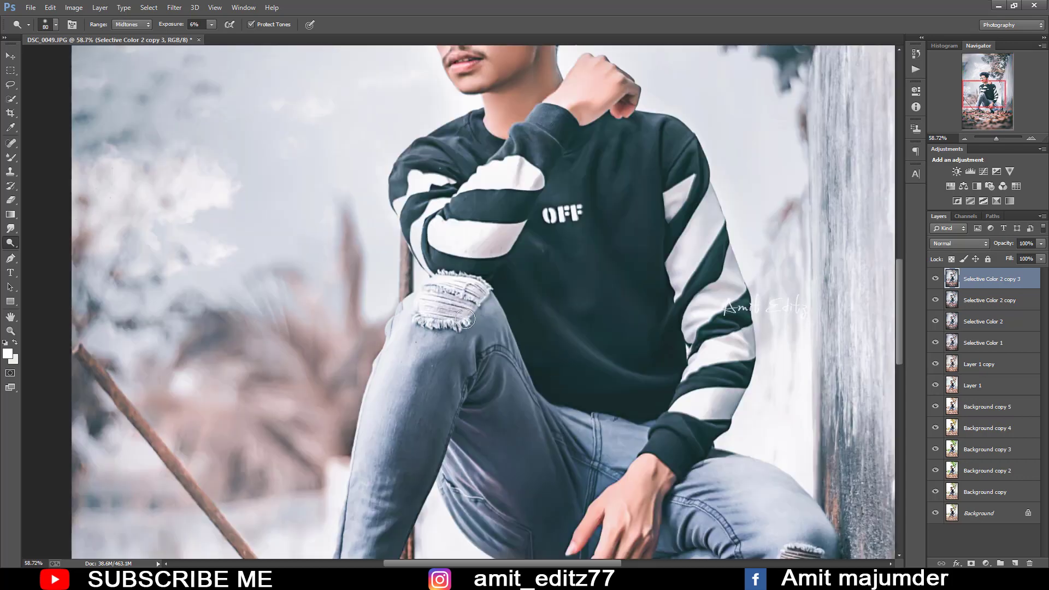
scroll(438, 326, down, 2)
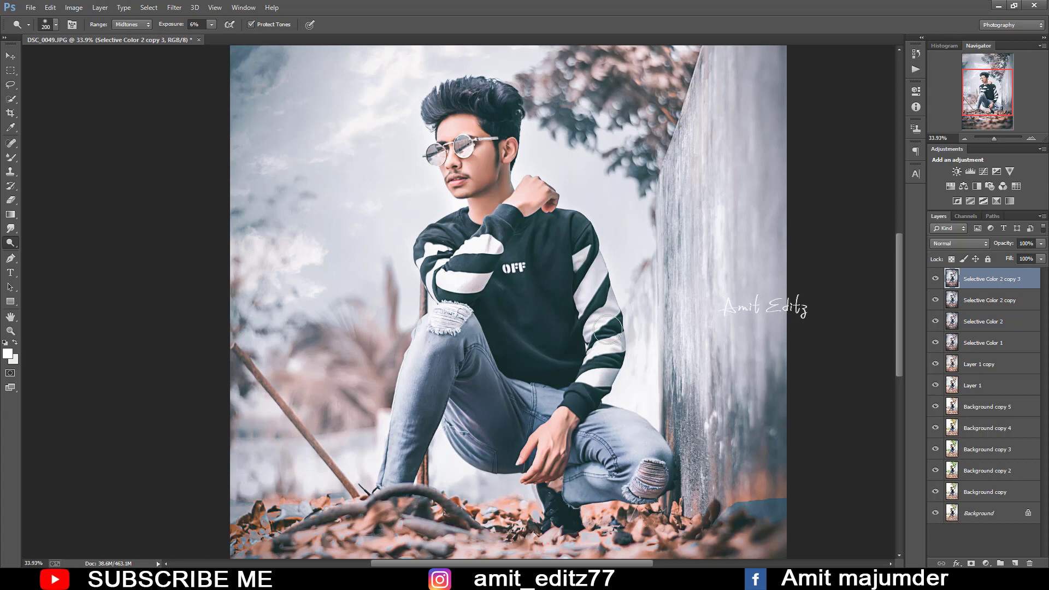
scroll(453, 266, down, 5)
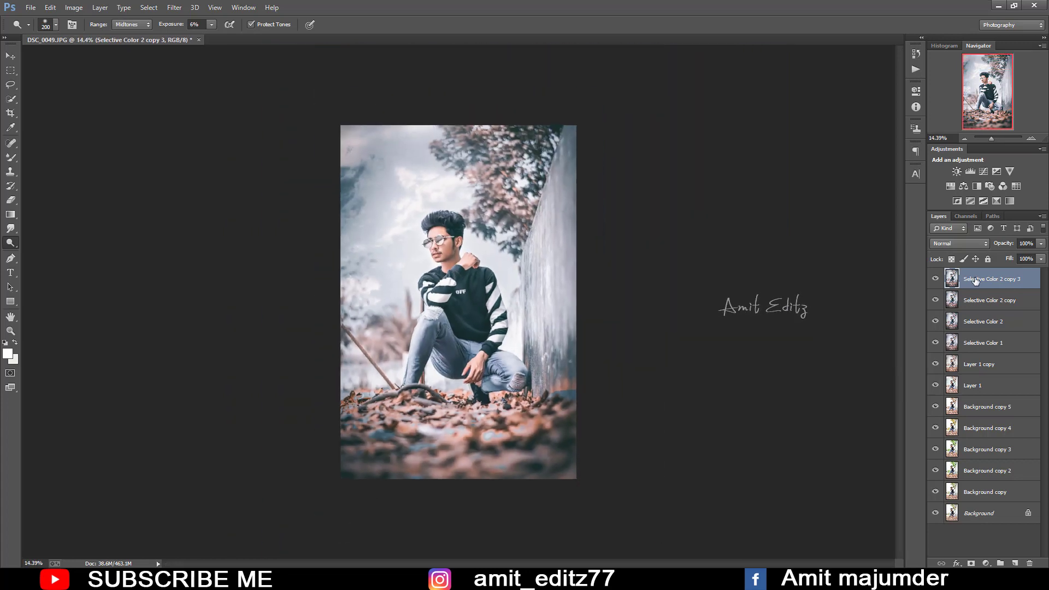
- Duplicate Selective Color 2 copy 3 and stroke the image with a white, centred border
drag(1012, 280, 1015, 563)
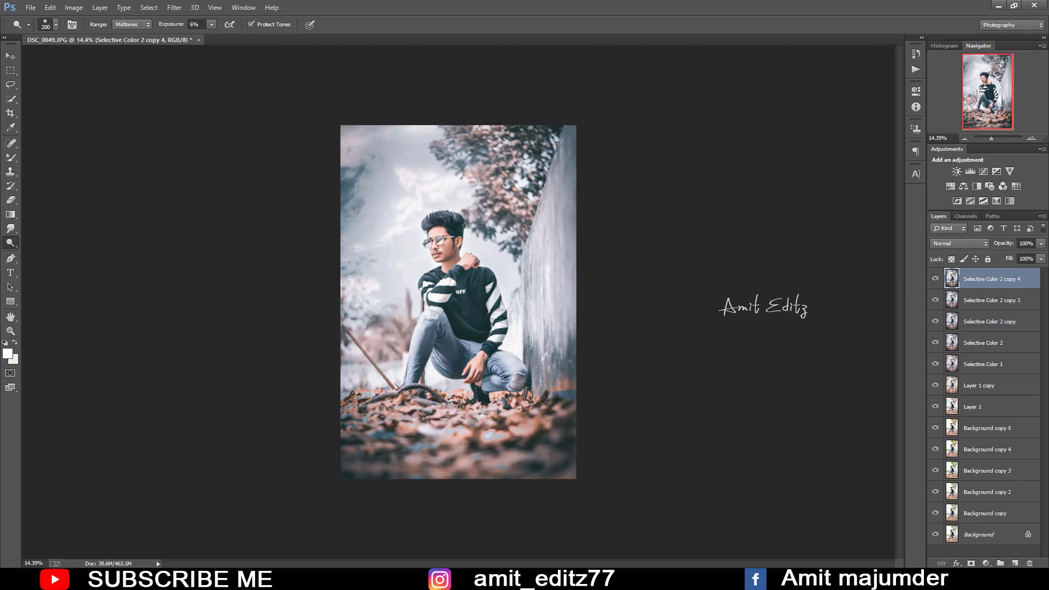
key(i)
click(50, 8)
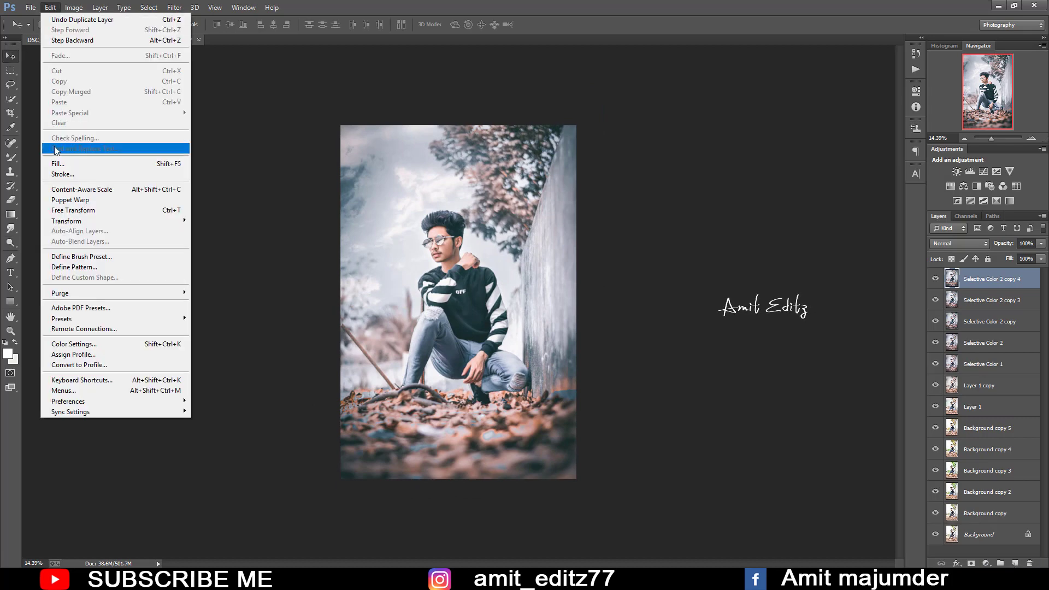
click(60, 170)
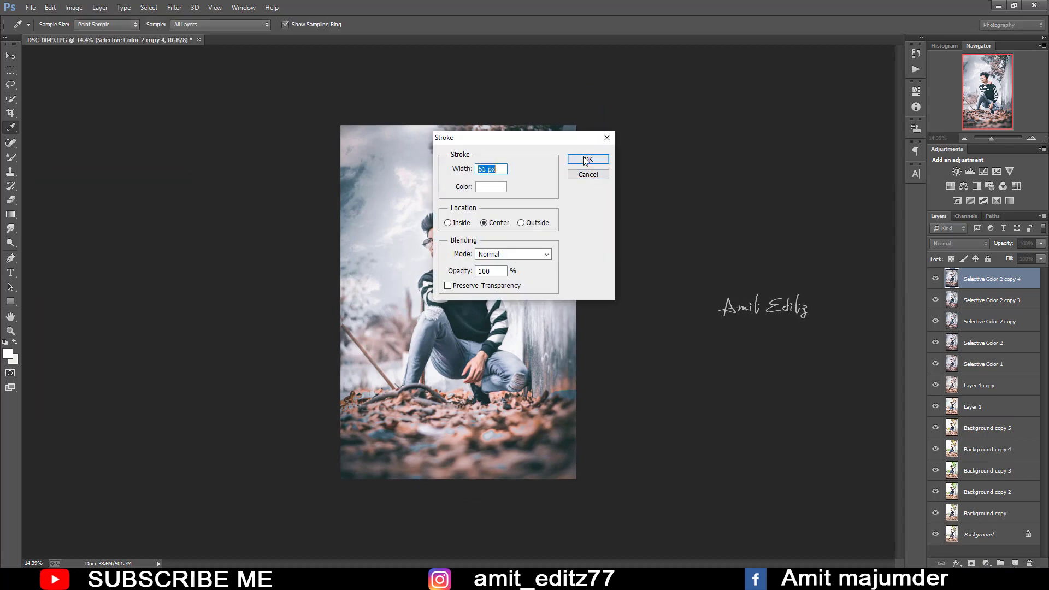
click(584, 156)
key(v)
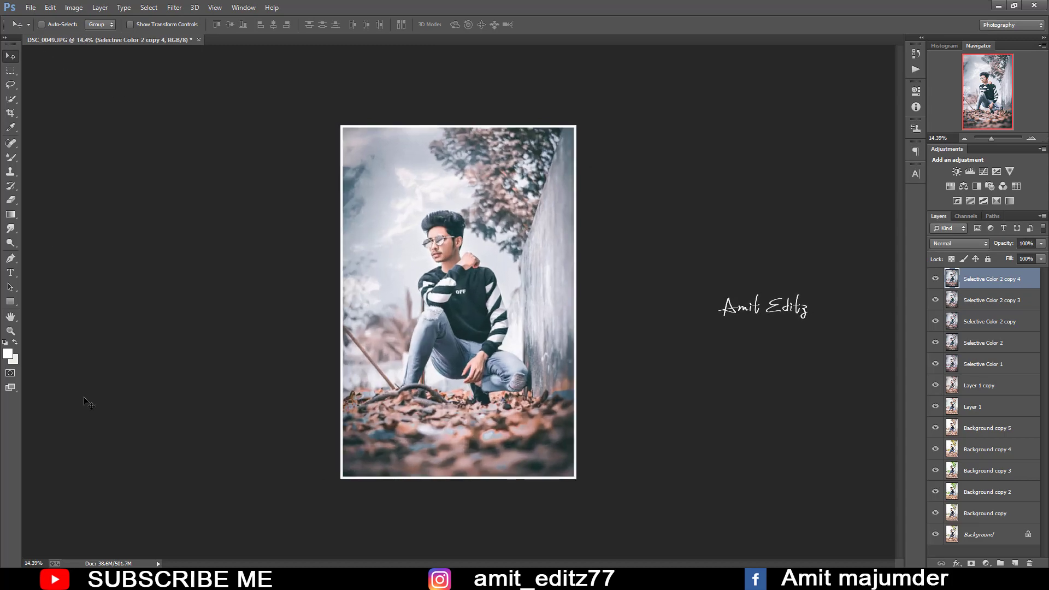
- Zoom in and out to inspect the white border around the portrait
scroll(533, 300, down, 2)
scroll(534, 300, up, 4)
scroll(533, 301, down, 2)
scroll(534, 302, down, 2)
scroll(534, 301, up, 1)
scroll(534, 301, up, 2)
scroll(535, 305, up, 1)
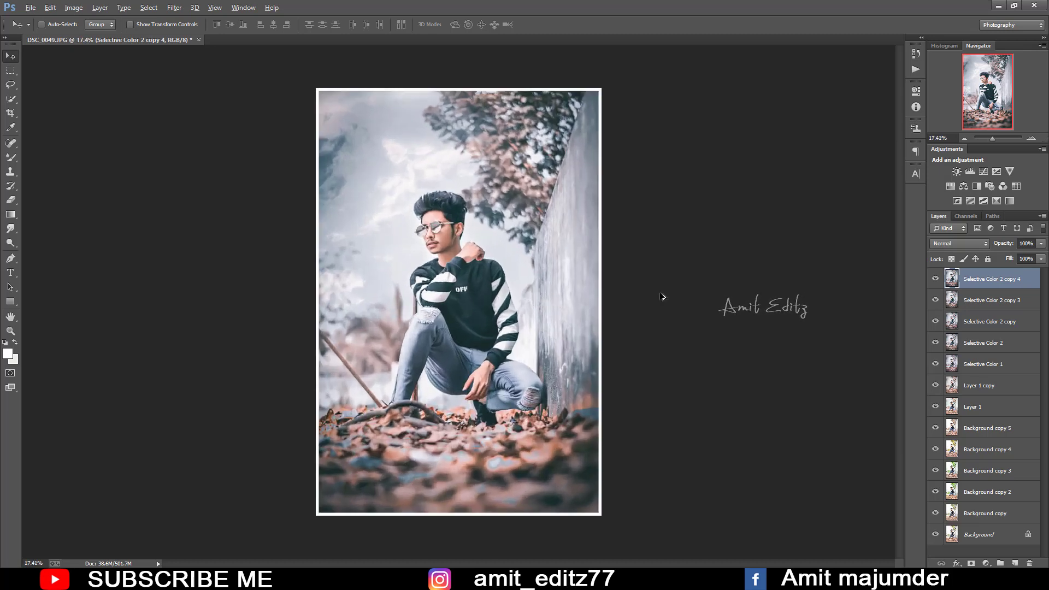
- Merge the layers from Selective Color 2 copy 3 down to Background copy 4 into one
ctrl+click(1005, 302)
ctrl+click(1004, 323)
ctrl+click(1003, 345)
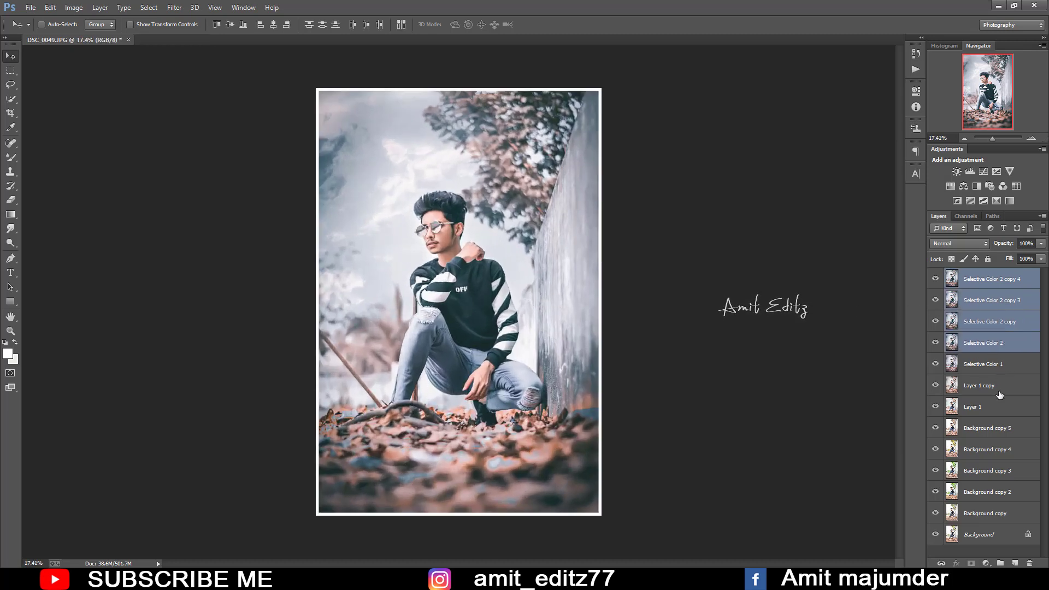
ctrl+click(1001, 366)
ctrl+click(1000, 387)
ctrl+click(1000, 409)
ctrl+click(1000, 431)
ctrl+click(1000, 449)
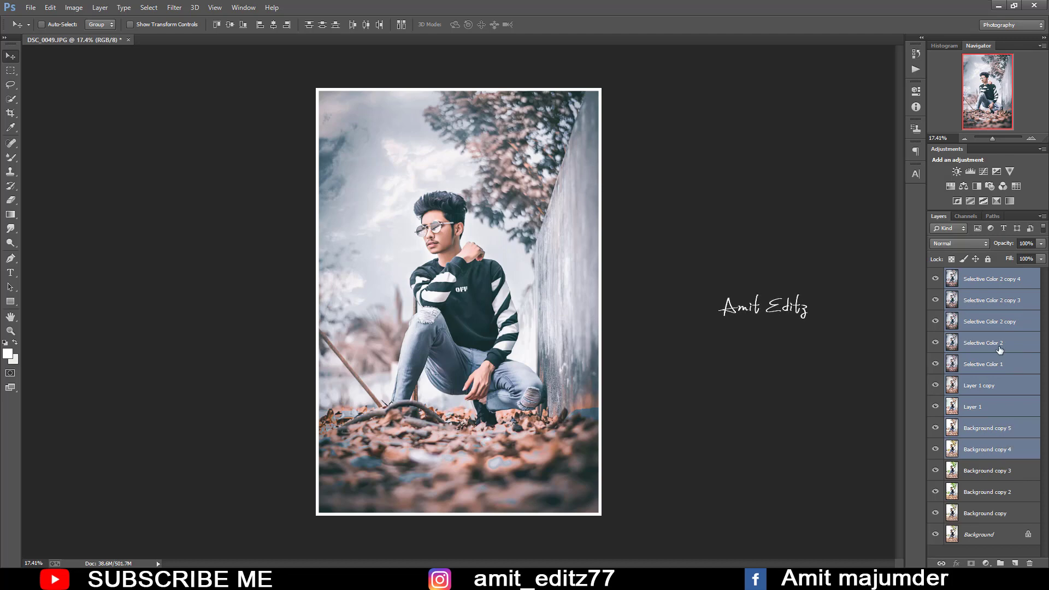
right_click(1000, 449)
click(977, 391)
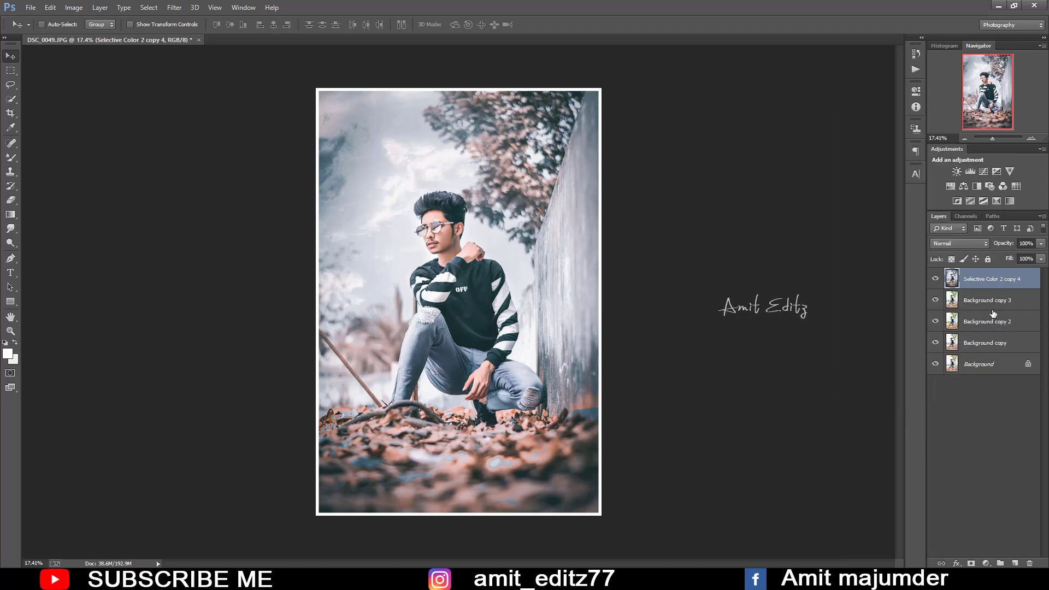
- Merge Background copy 3, copy 2 and copy into the single Selective Color 2 copy 4 layer
ctrl+click(992, 301)
ctrl+click(990, 322)
ctrl+click(987, 343)
right_click(986, 343)
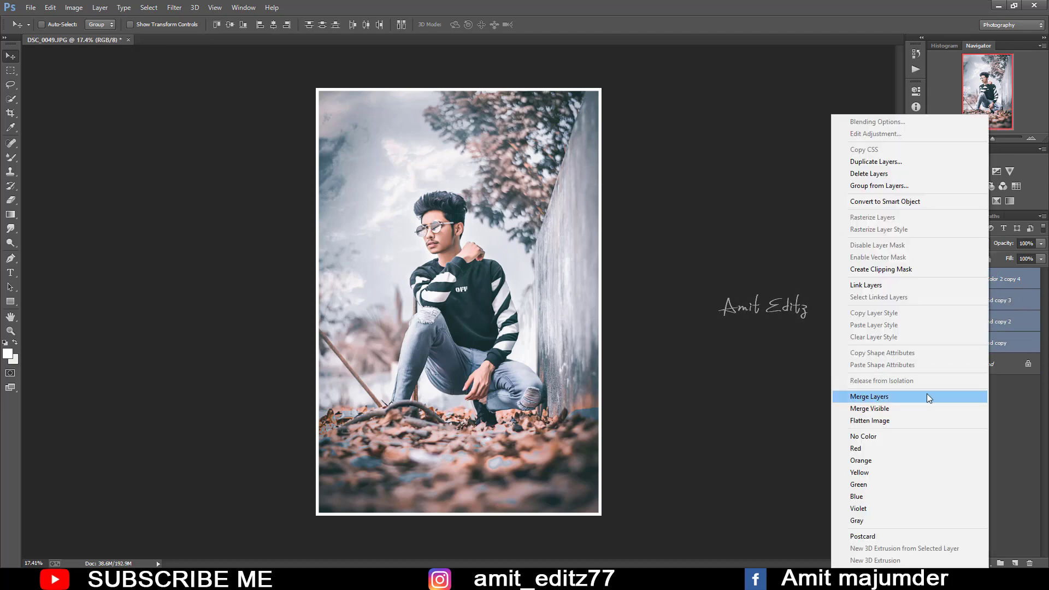
click(927, 395)
- Toggle the merged layer's visibility to compare the edit against the original photo
click(936, 280)
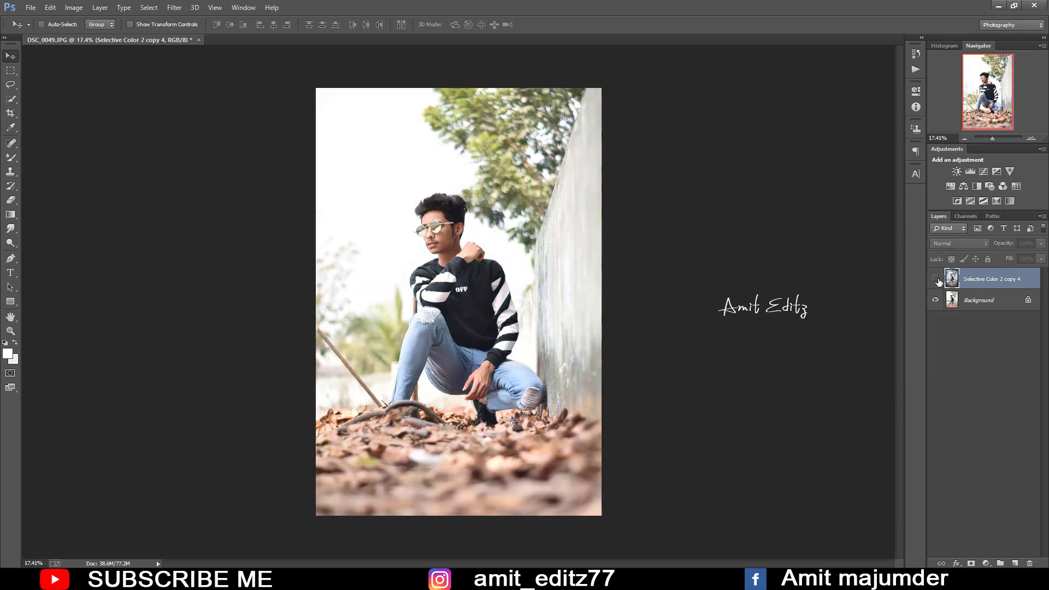
click(937, 280)
click(937, 280)
click(937, 280)
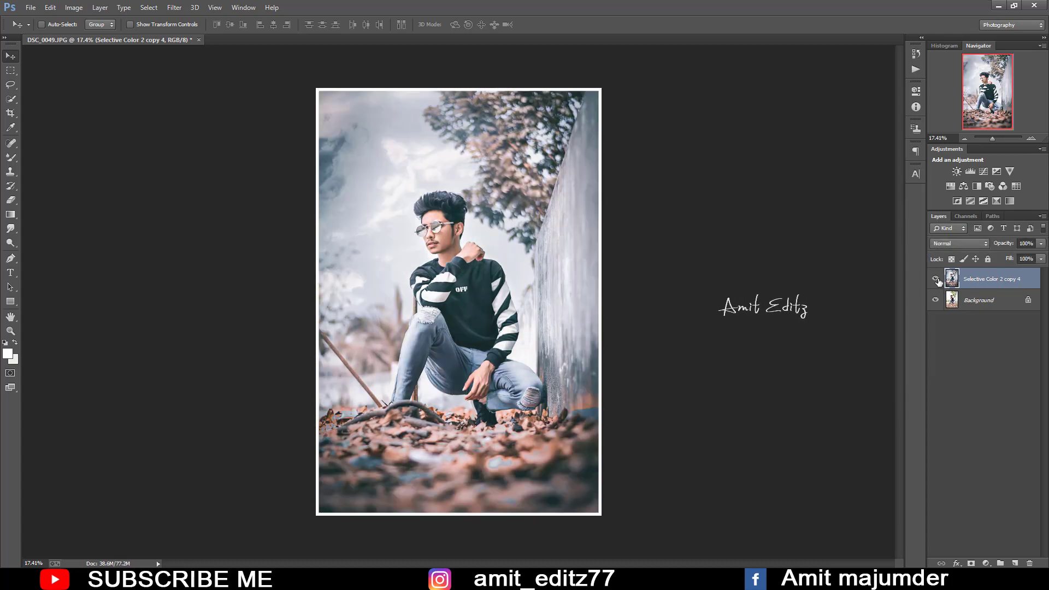
click(936, 280)
click(936, 279)
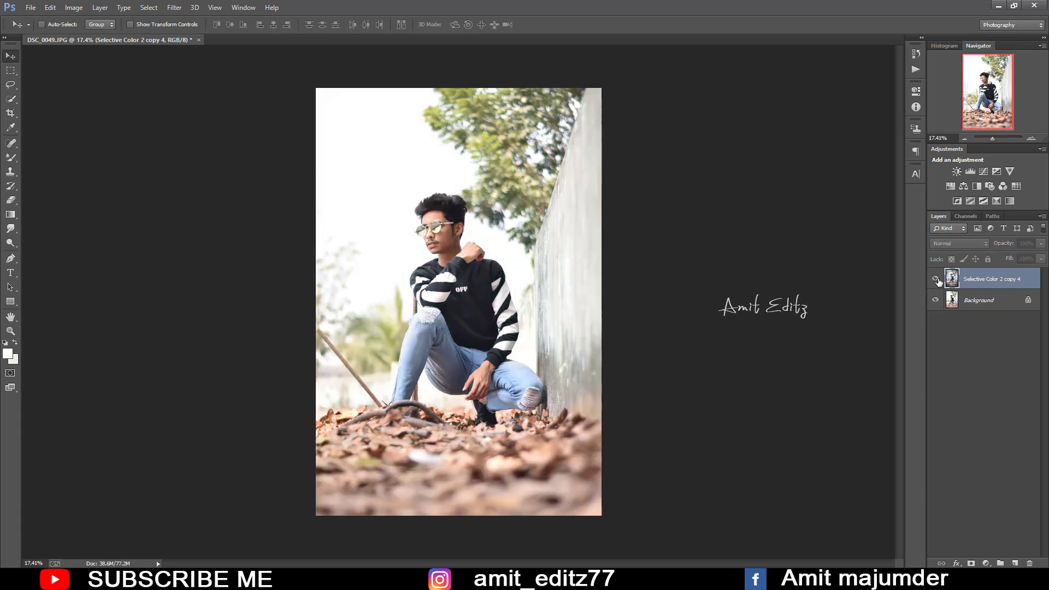
click(936, 280)
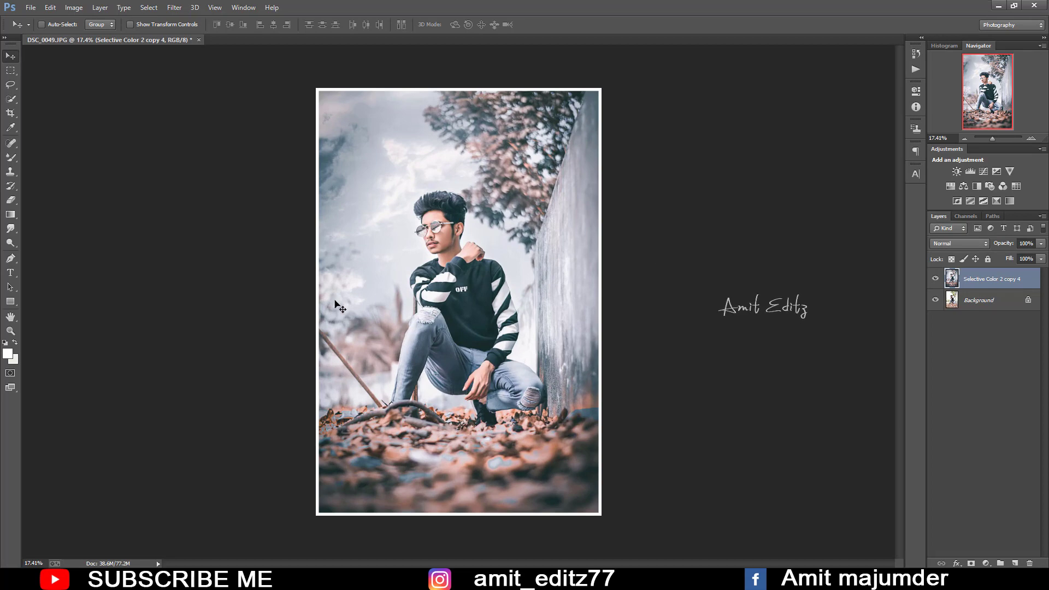
scroll(339, 304, down, 1)
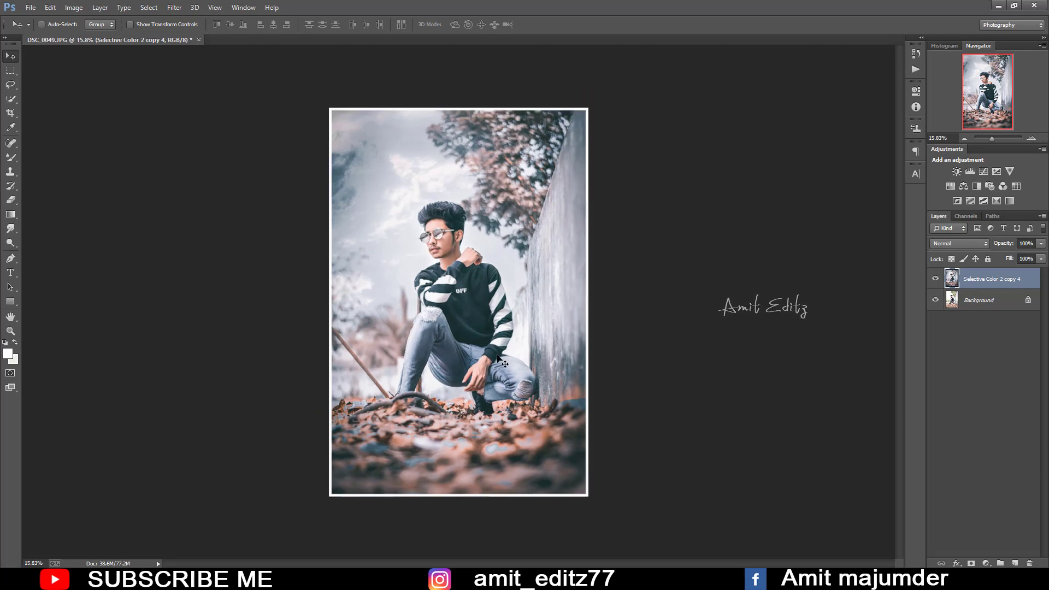